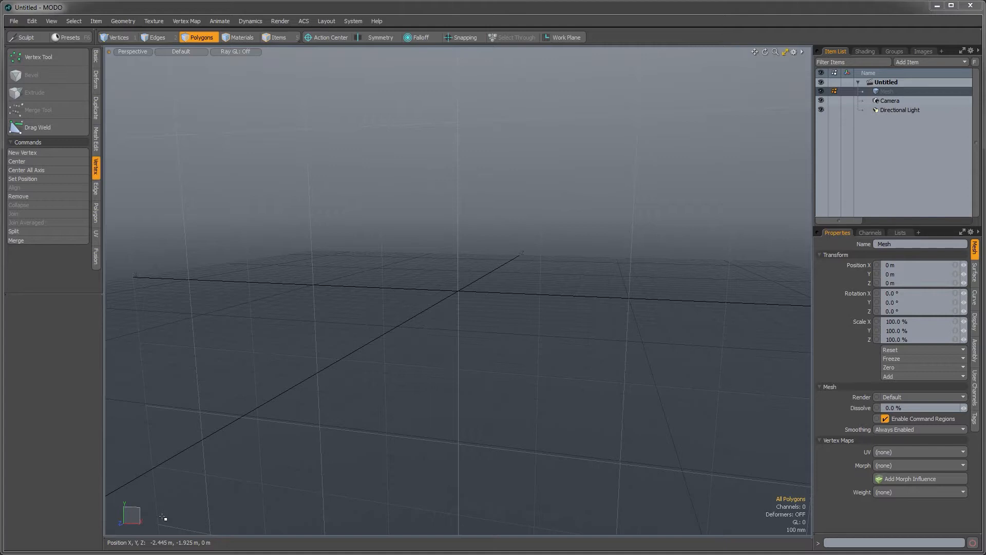
Switch to the browser, examine the reference photos of paired cherries, and return to MODO
key(alt+Tab)
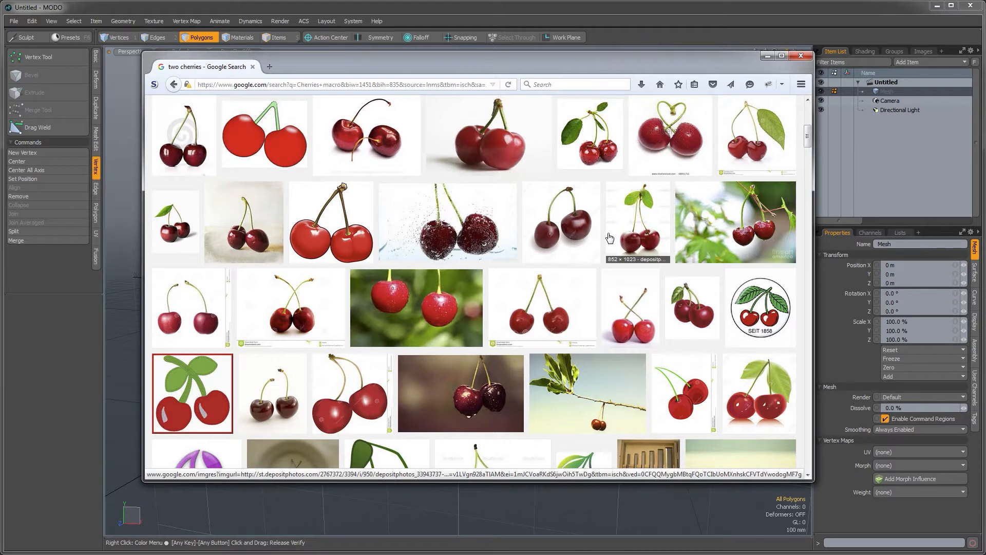
click(676, 11)
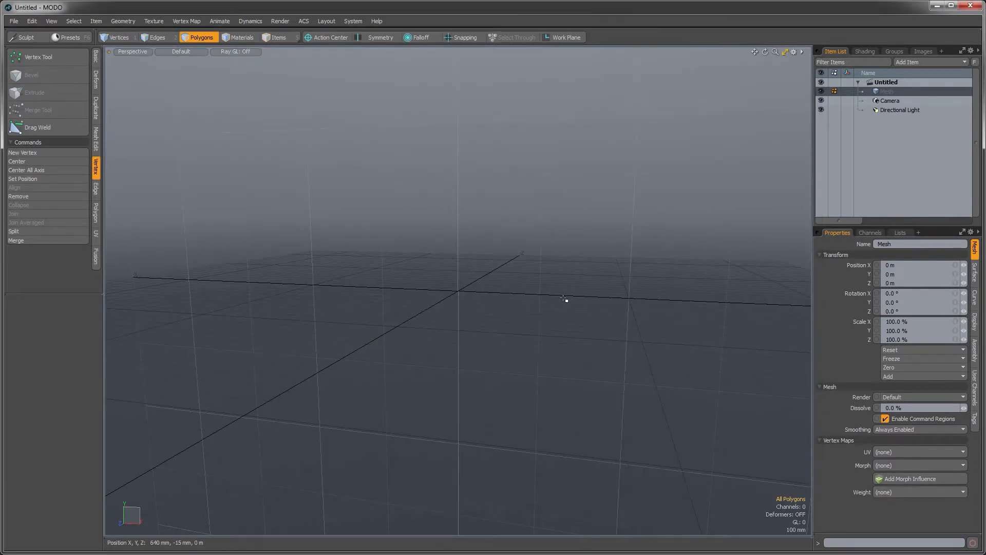
key(alt)
alt+drag(541, 300, 534, 308)
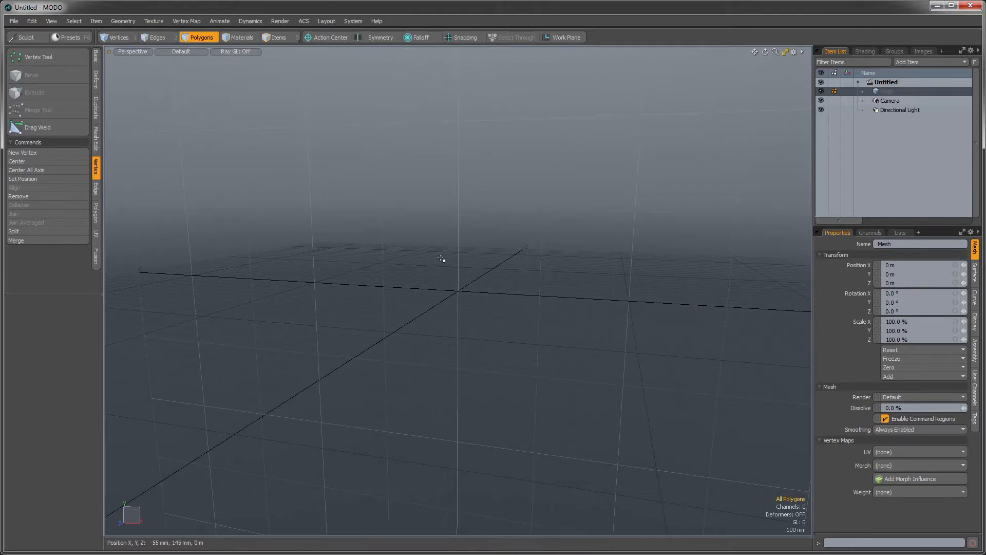
Open the scene Cherry_02.lxo from the Video_06 folder
click(14, 21)
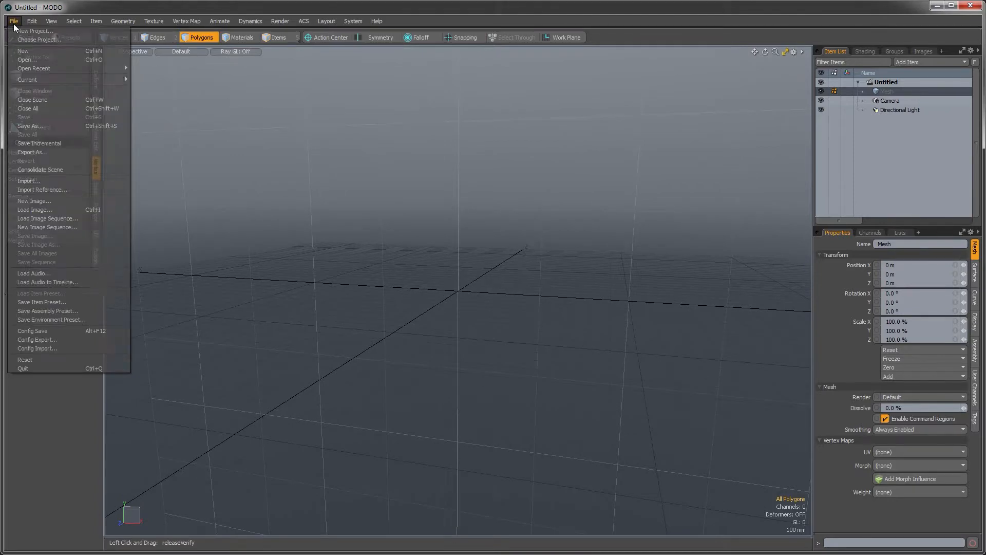
click(27, 60)
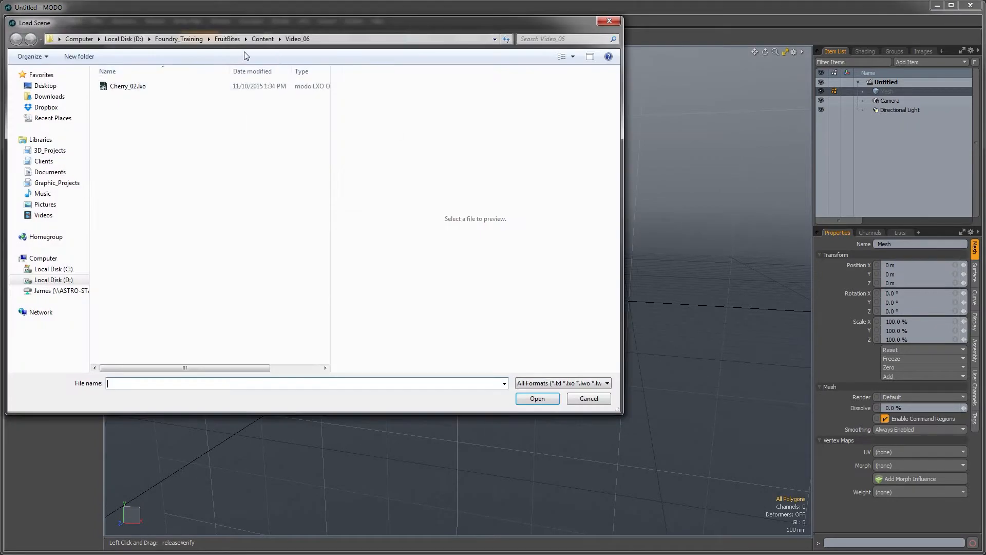
click(134, 86)
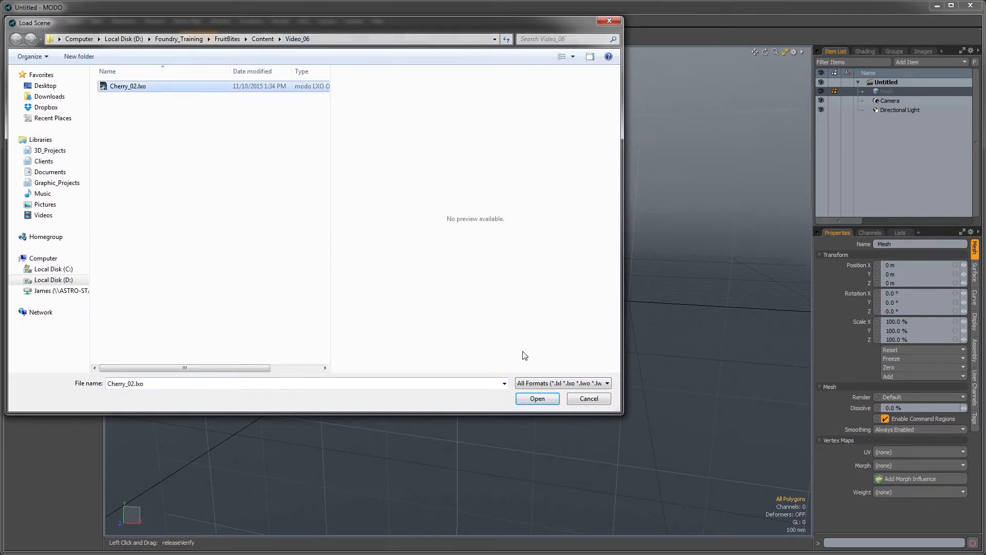
click(536, 399)
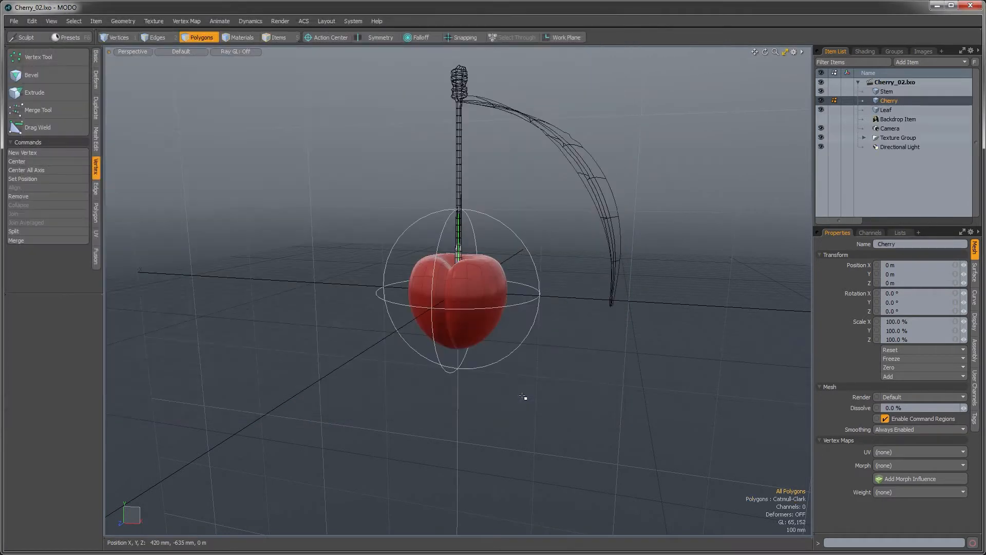
Hide the Texture Group in the scene and make the Stem mesh the selected item
click(821, 138)
alt+drag(552, 242, 508, 299)
scroll(509, 299, up, 3)
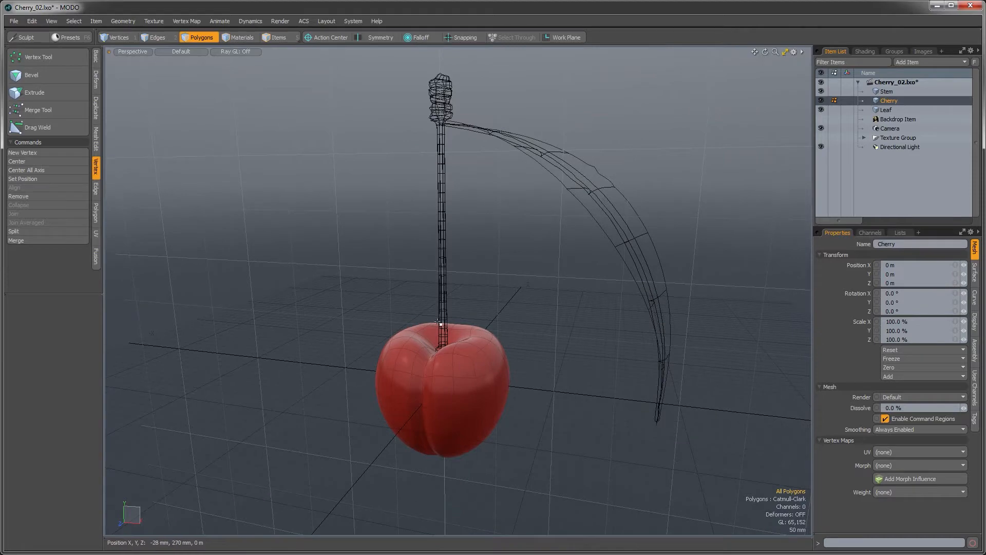
click(886, 91)
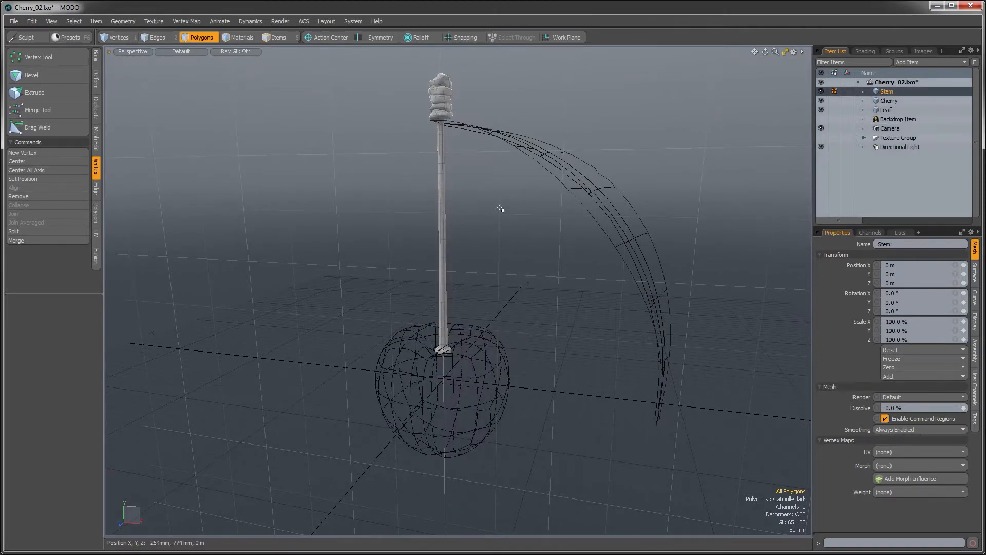
alt+drag(499, 218, 493, 252)
alt+shift+drag(493, 245, 496, 261)
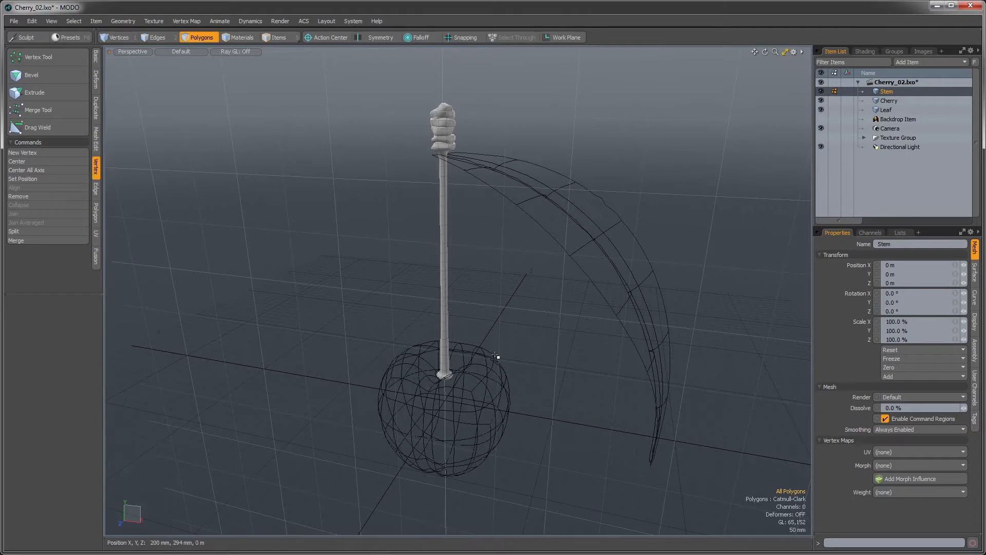
Add a new image map to the CherryStem material, saved as CherryStem_Diff.png in the Textures folder as 16-bit PNG
click(864, 51)
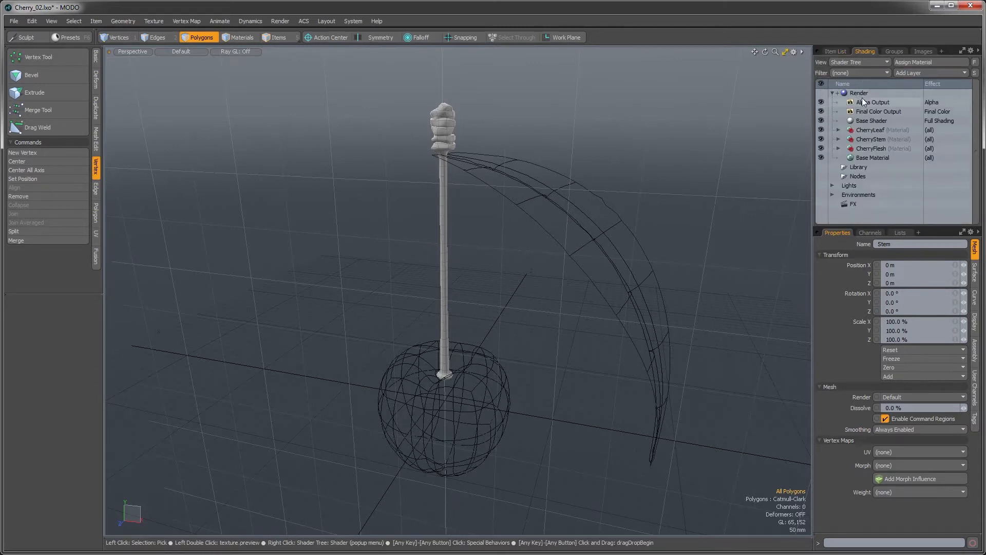
click(837, 139)
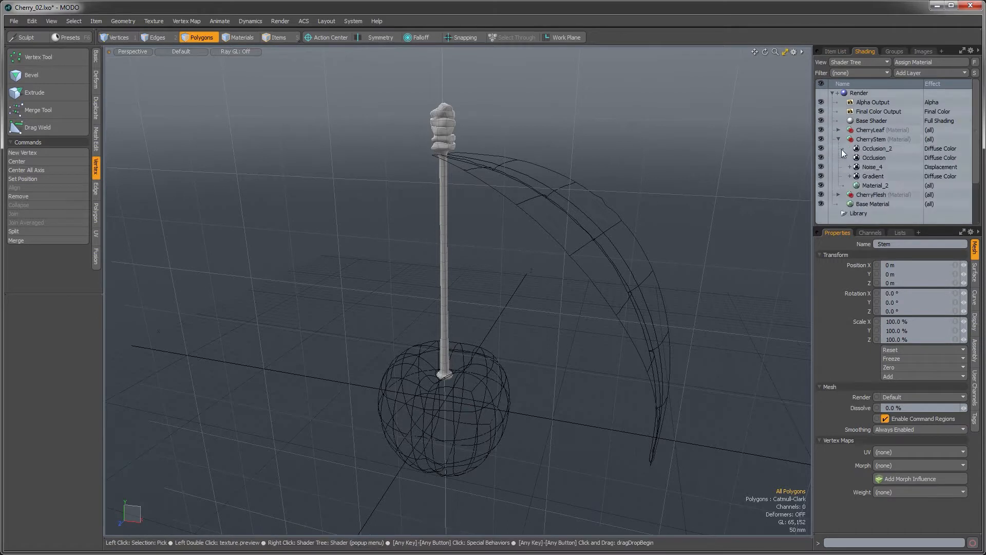
click(878, 140)
click(907, 73)
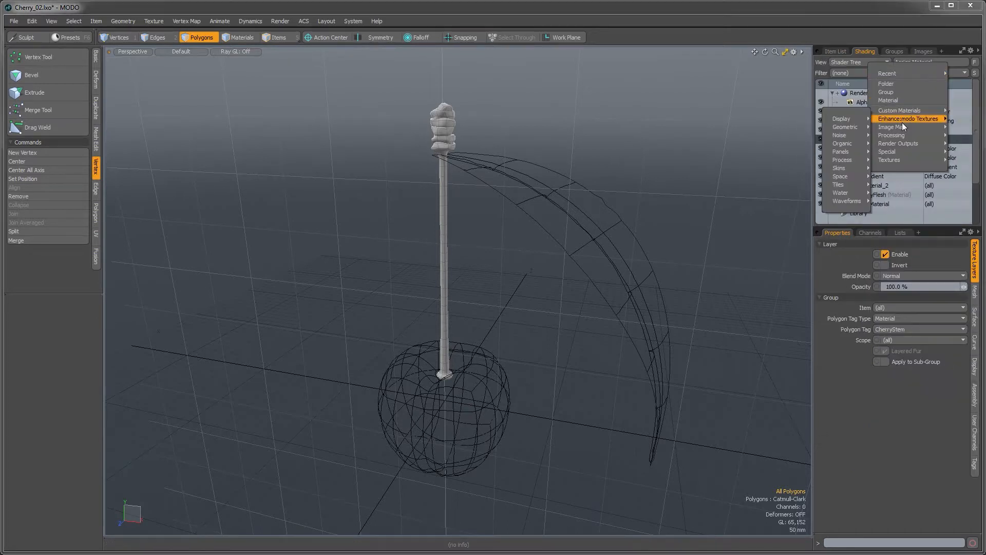
mouse_move(894, 130)
click(821, 176)
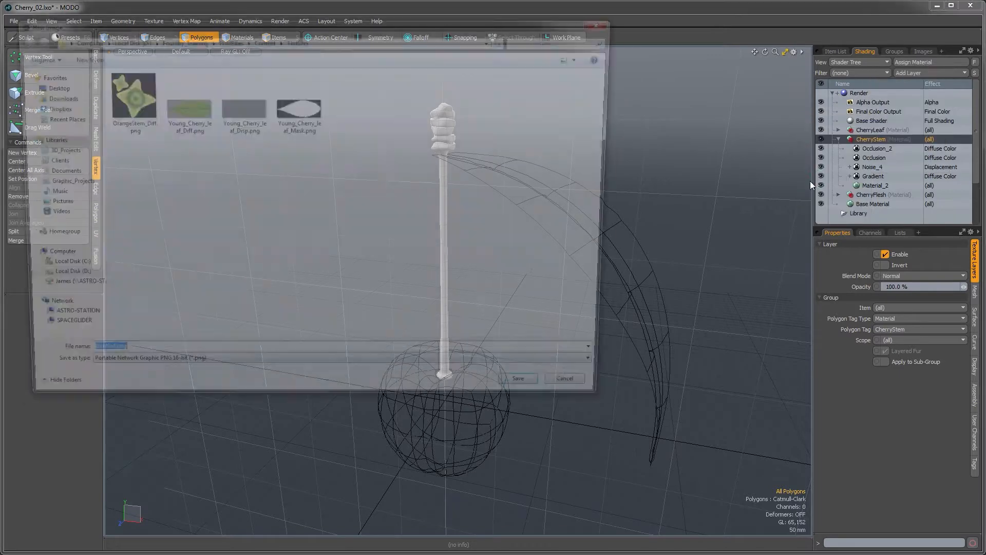
click(97, 362)
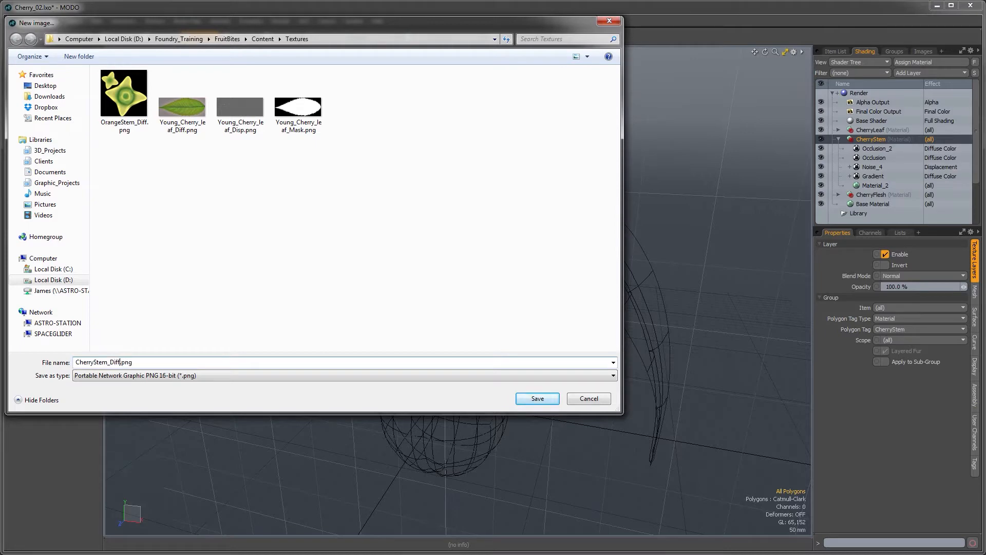
key(Return)
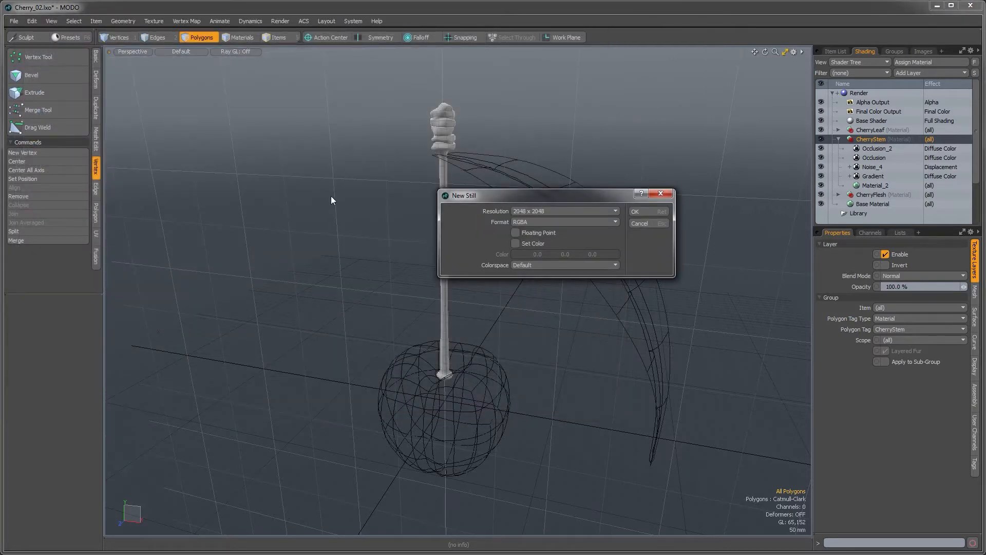
Create the new still image at 2048 x 2048 resolution in RGB format
click(551, 211)
click(552, 209)
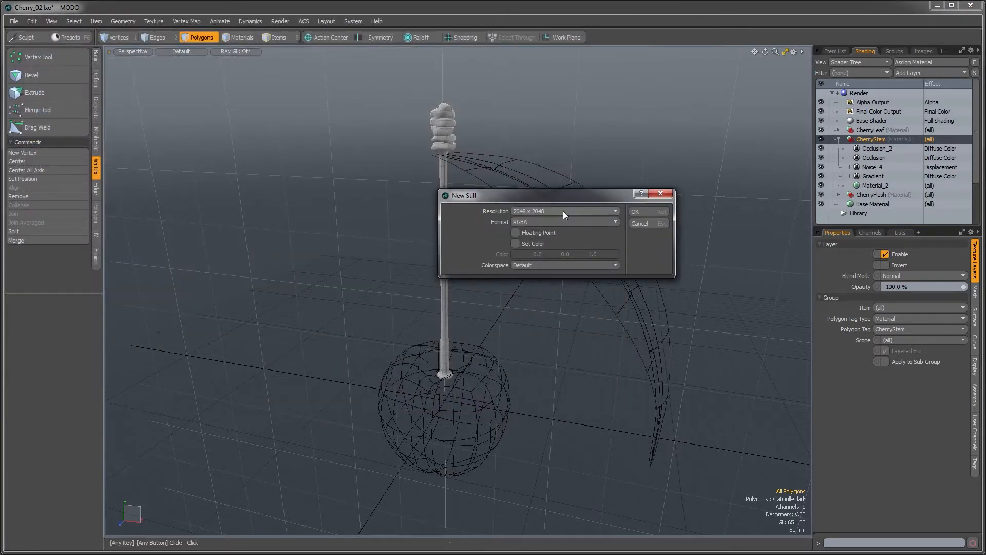
click(527, 222)
click(528, 214)
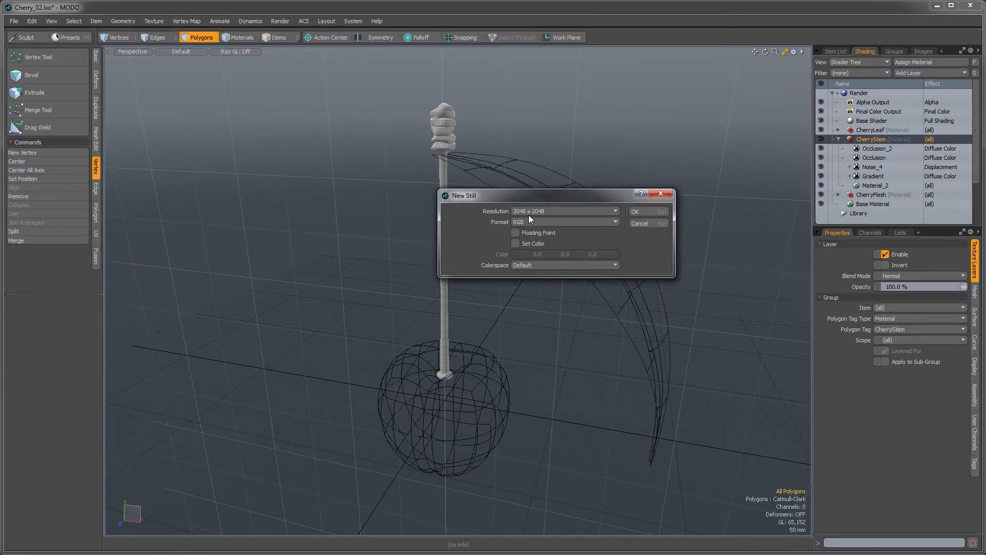
click(637, 211)
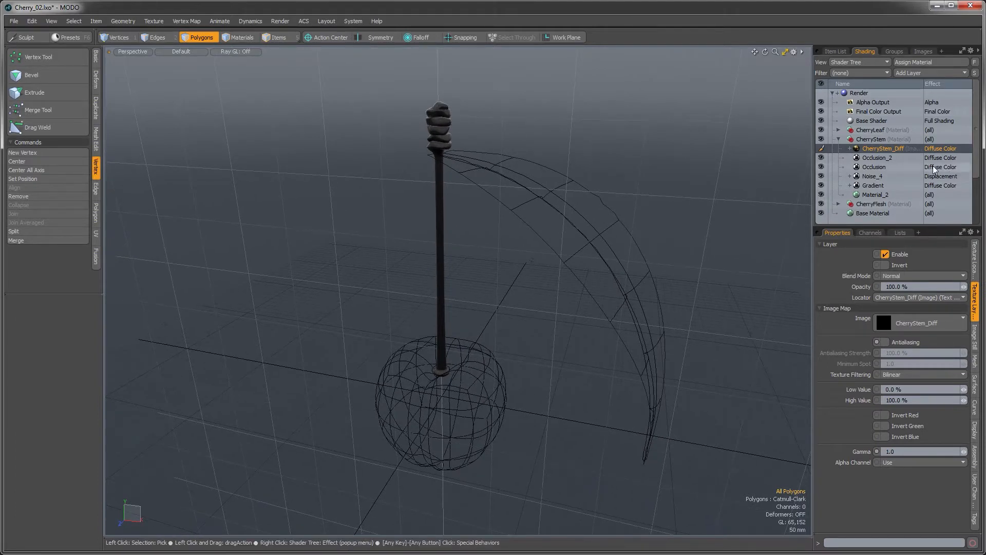
Disable the CherryStem_Diff layer and hide the Cherry and Leaf meshes so only the stem is displayed
click(821, 147)
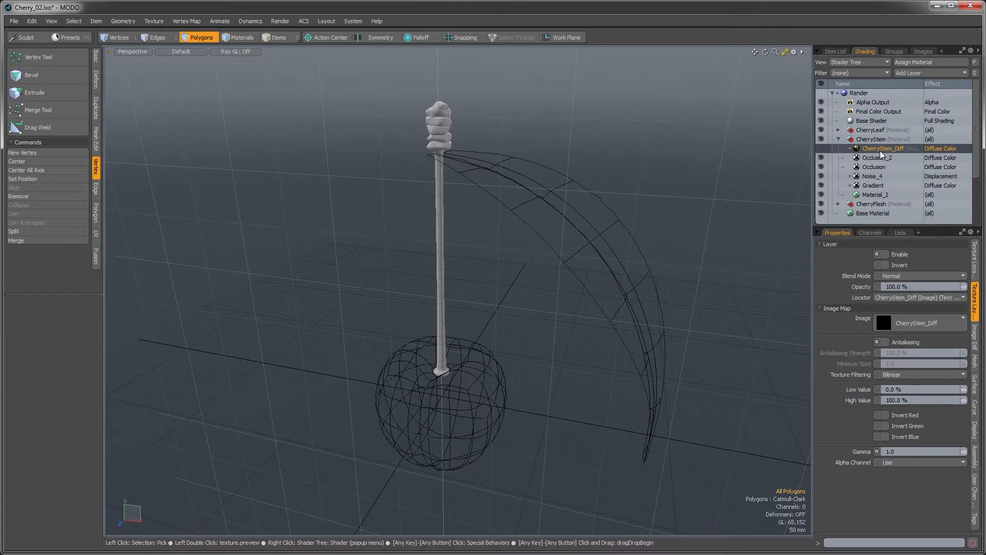
click(834, 53)
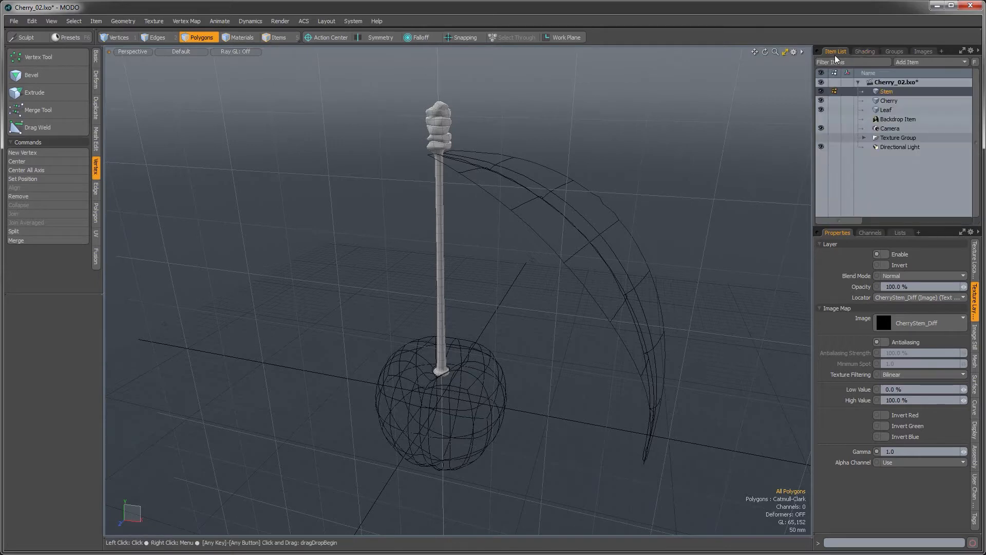
click(820, 101)
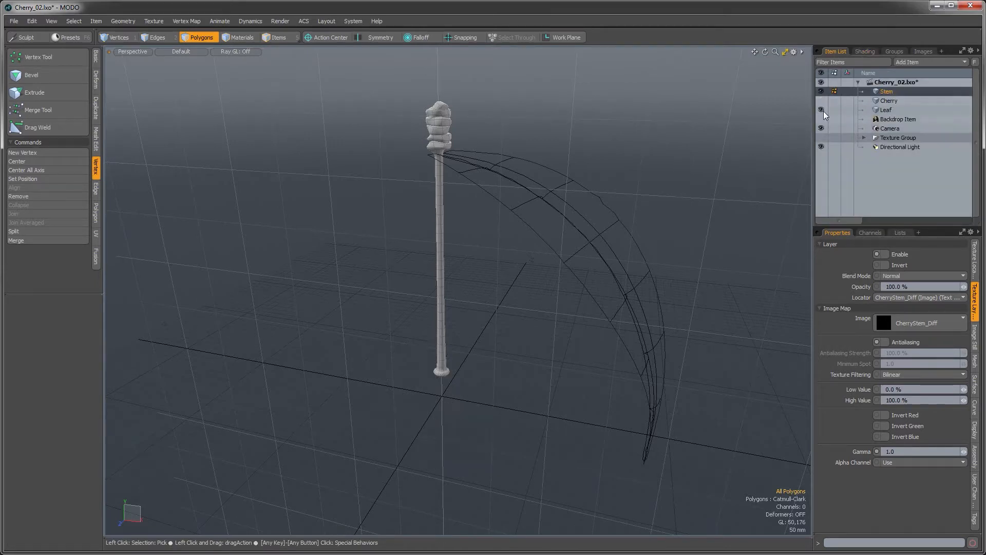
click(821, 110)
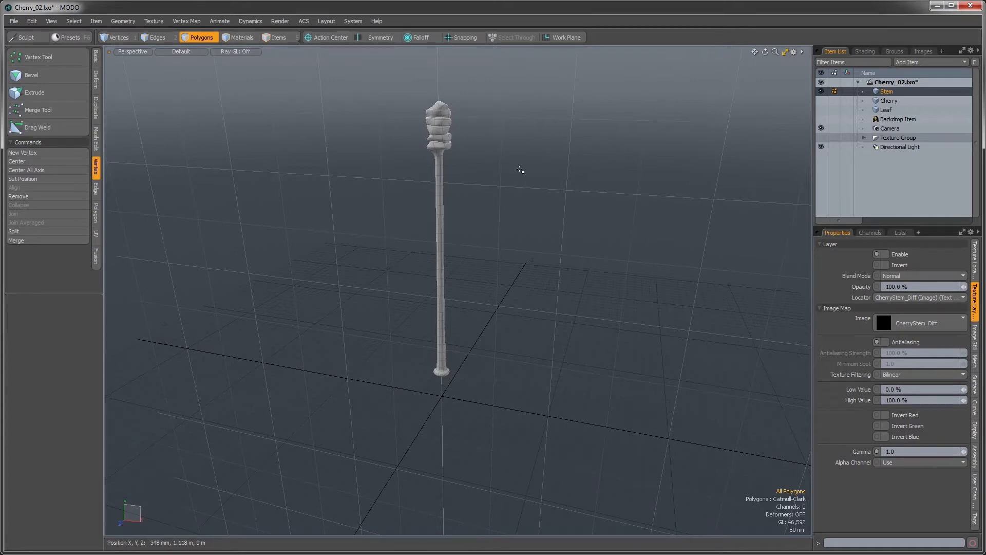
List the stem's UV maps to check which map is available for baking
click(868, 50)
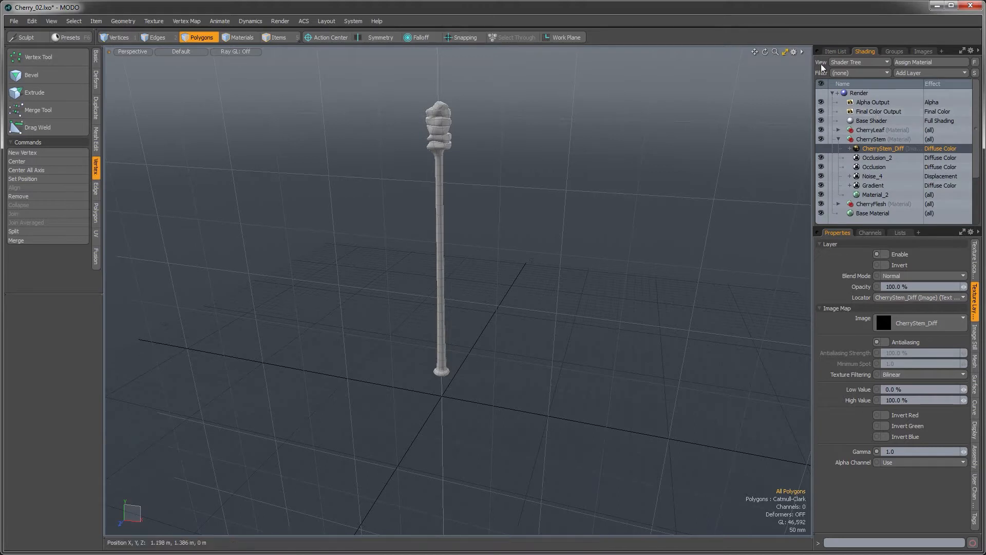
click(833, 53)
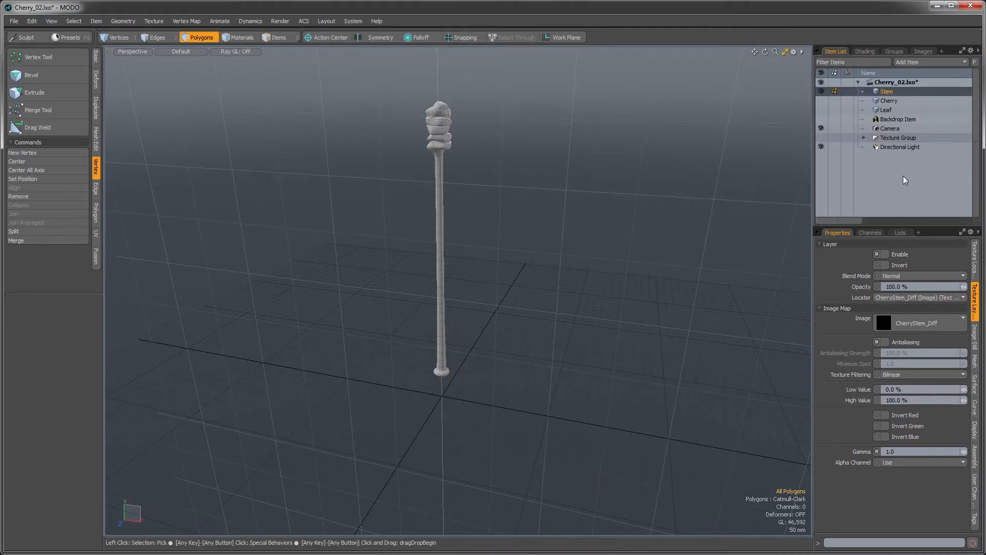
click(899, 232)
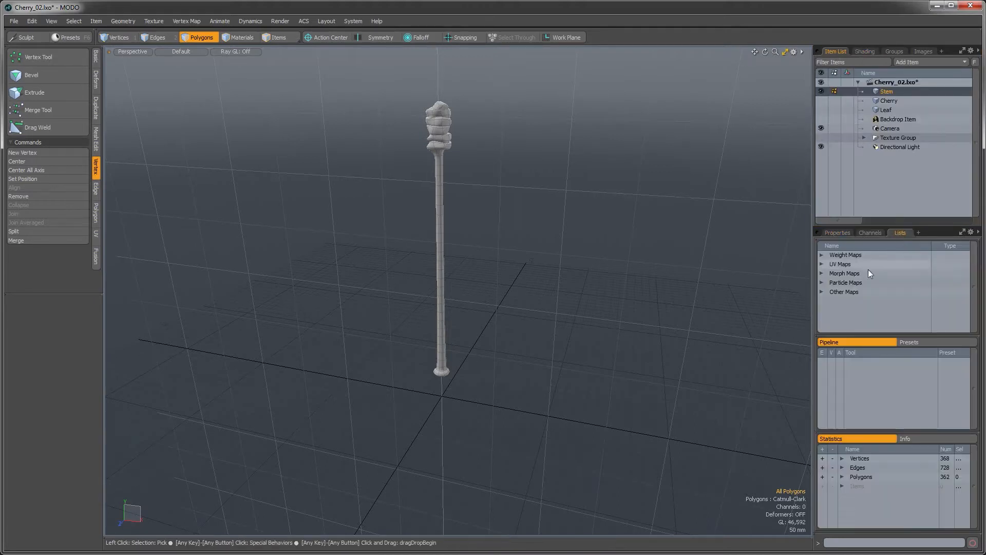
click(821, 264)
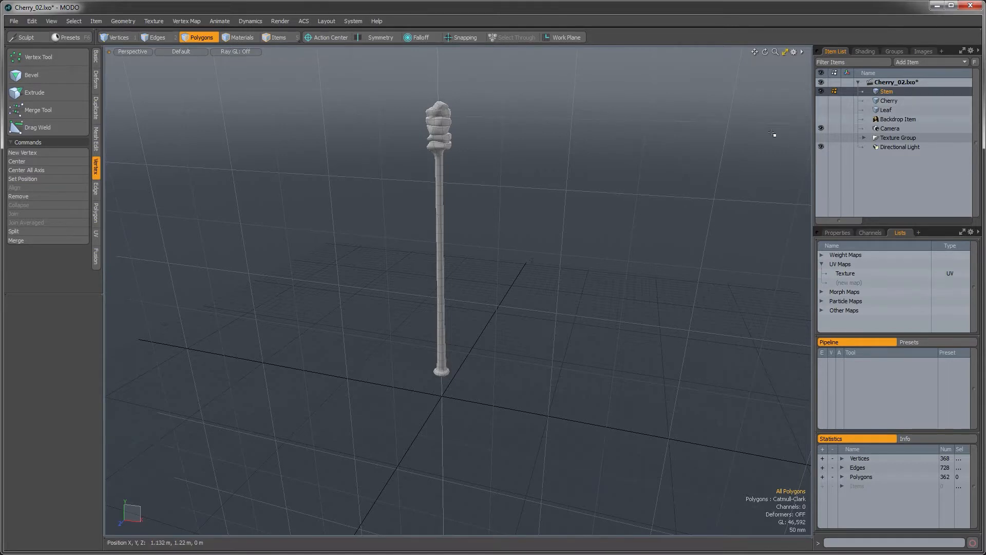
Bake the stem's diffuse color into the CherryStem_Diff image map and close the finished render
click(863, 52)
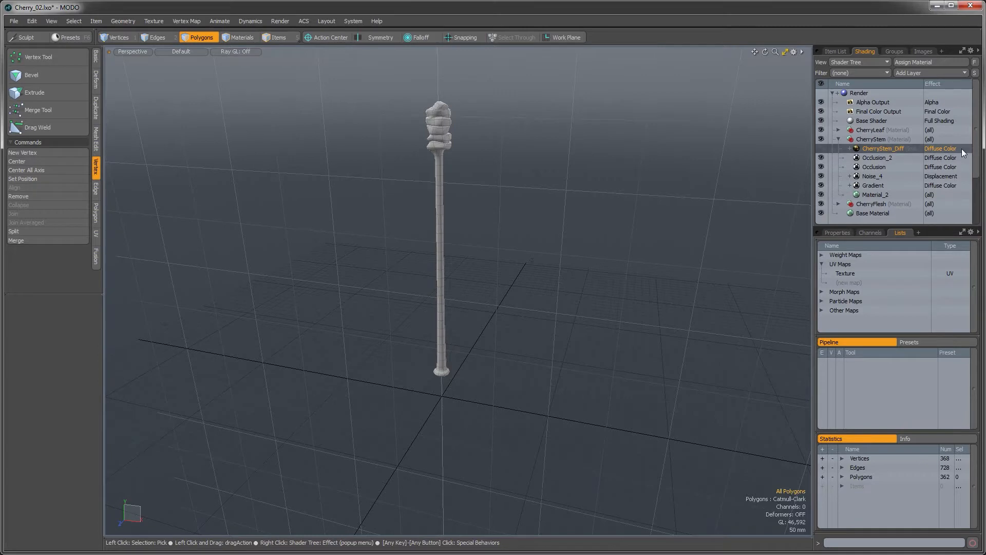
right_click(883, 149)
click(876, 320)
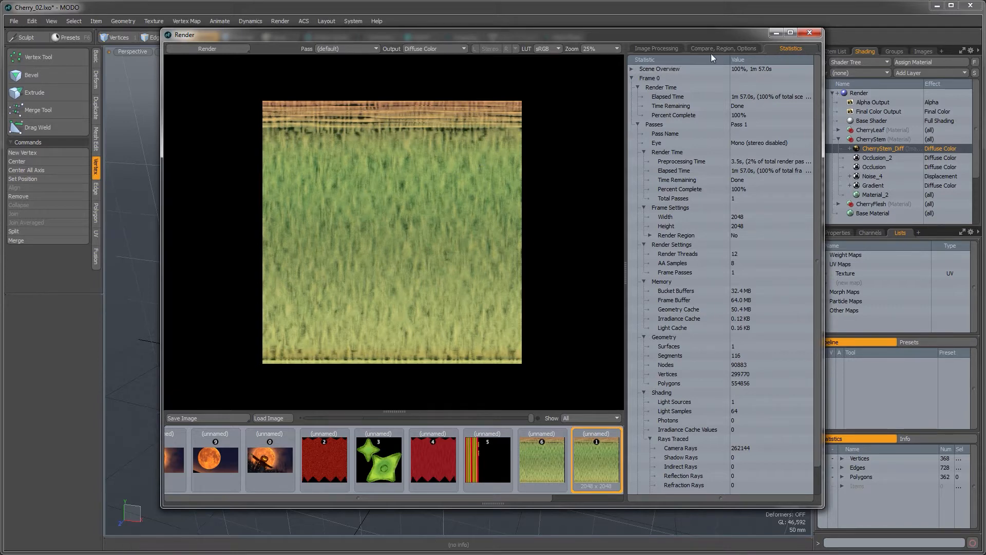
click(810, 33)
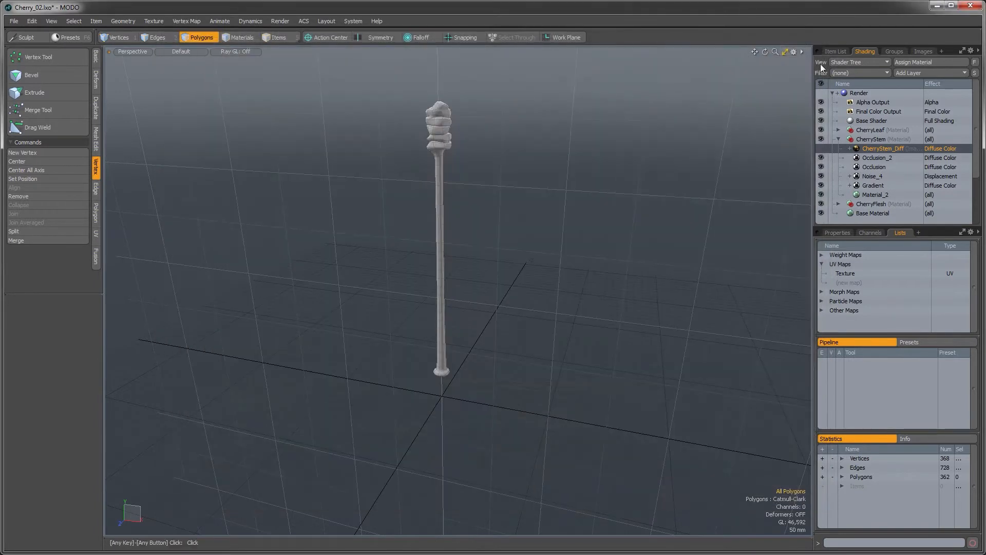
Save the baked CherryStem_Diff image clip to disk
click(924, 51)
right_click(849, 155)
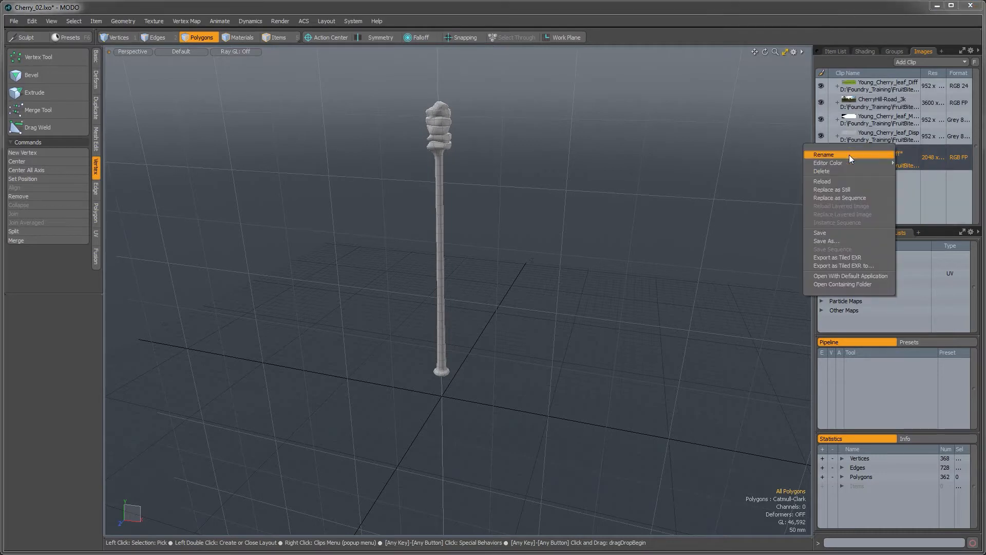
click(839, 233)
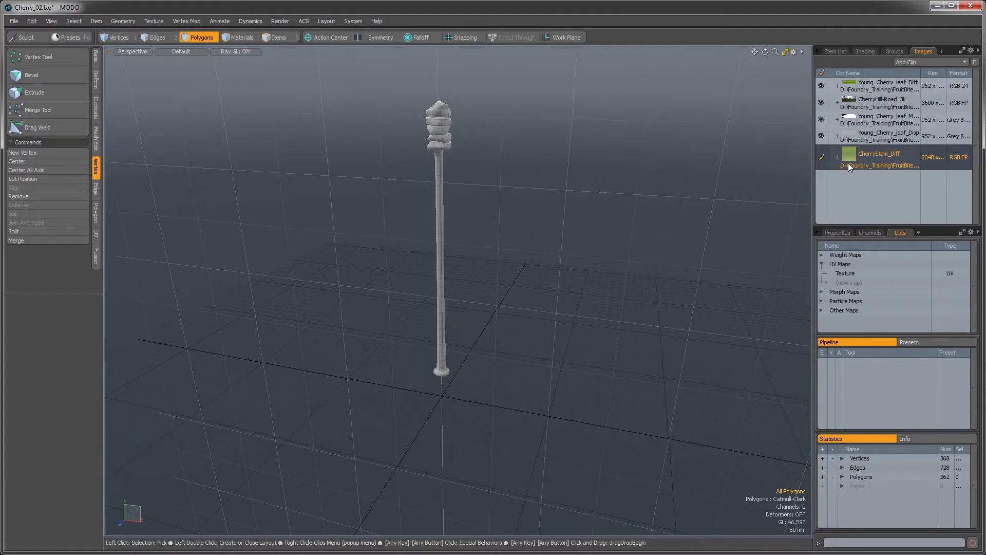
Turn the CherryStem_Diff layer of the CherryStem material back on and view the stem
alt+drag(465, 164, 489, 207)
click(859, 52)
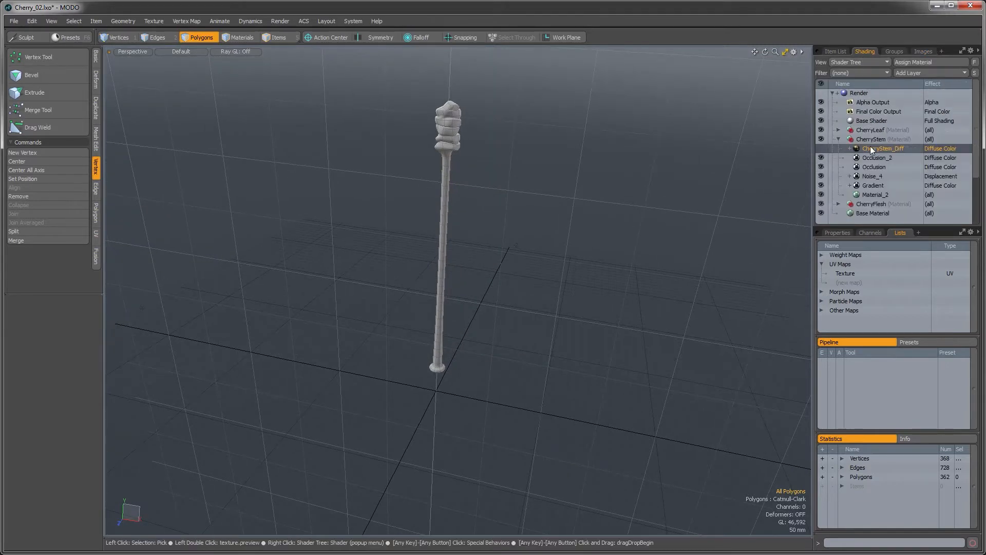
click(820, 147)
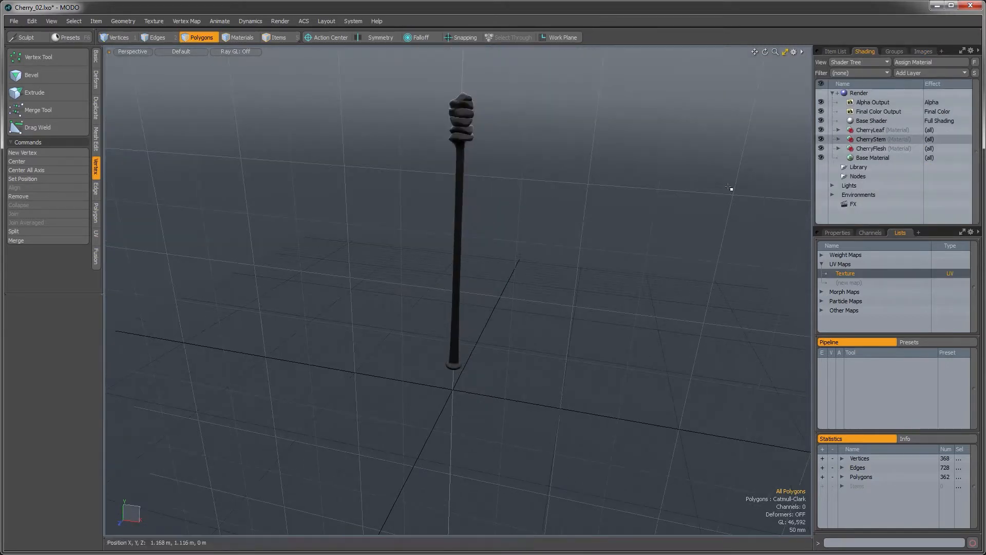
alt+drag(517, 246, 506, 228)
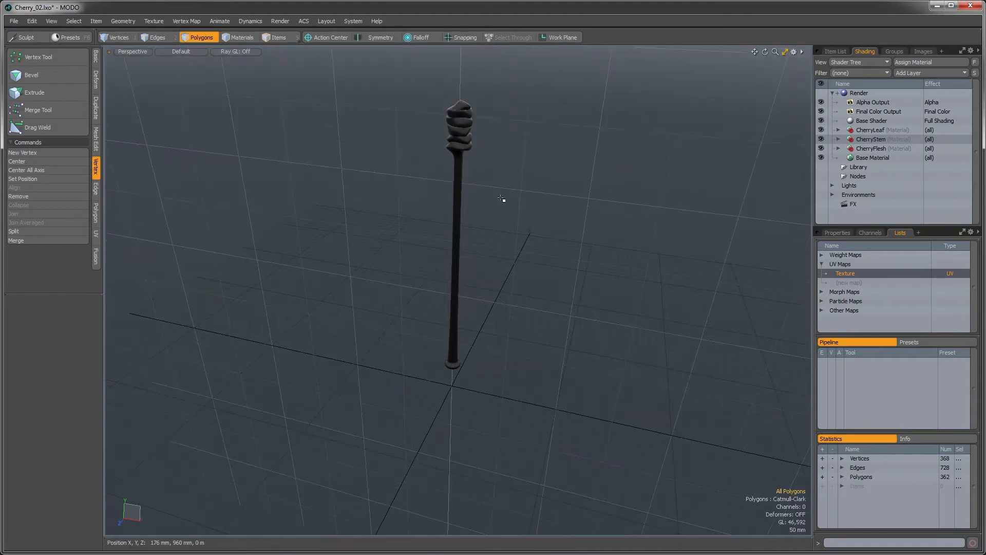
Save the scene as Cherry_03.lxo in the Video_07 folder, replacing the existing file
click(19, 23)
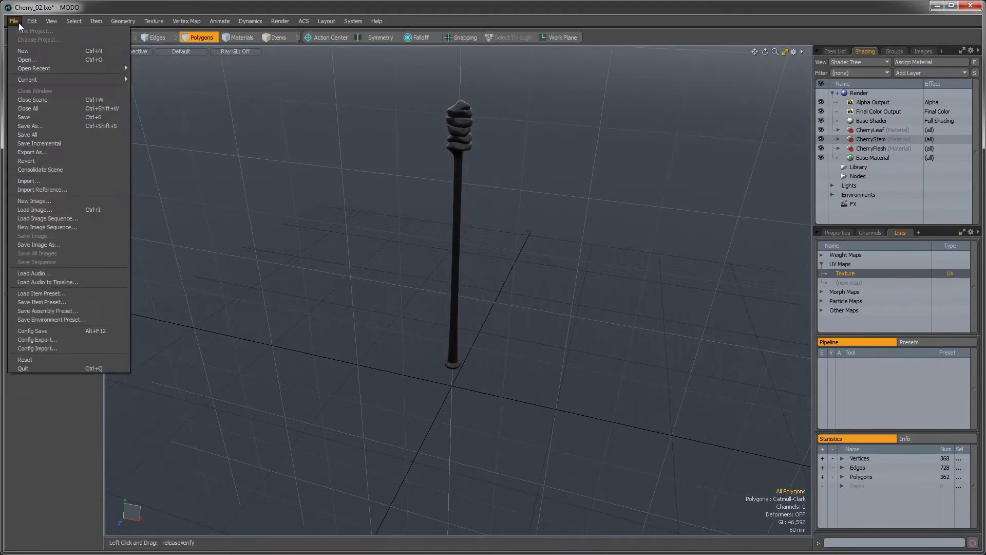
click(31, 125)
click(262, 39)
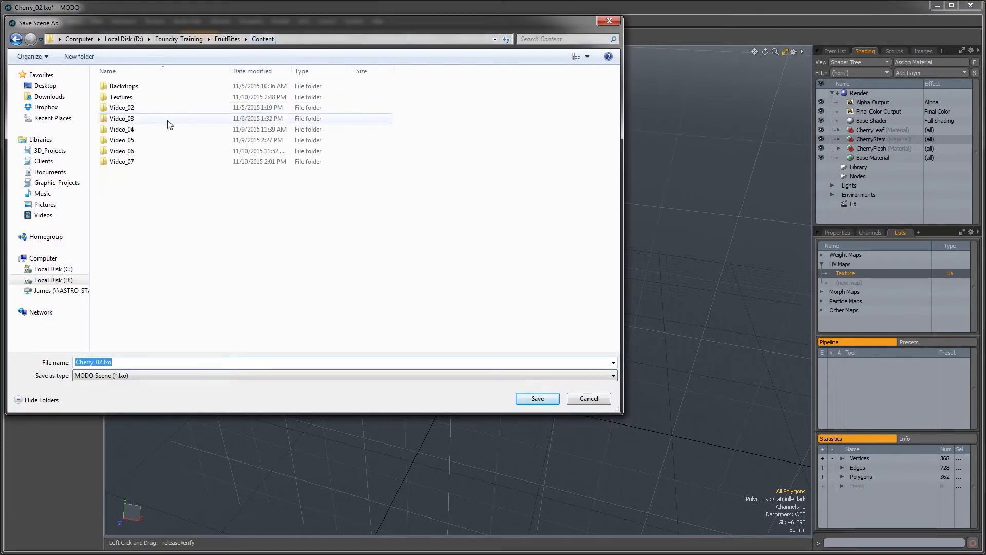
click(134, 163)
double_click(135, 163)
double_click(121, 87)
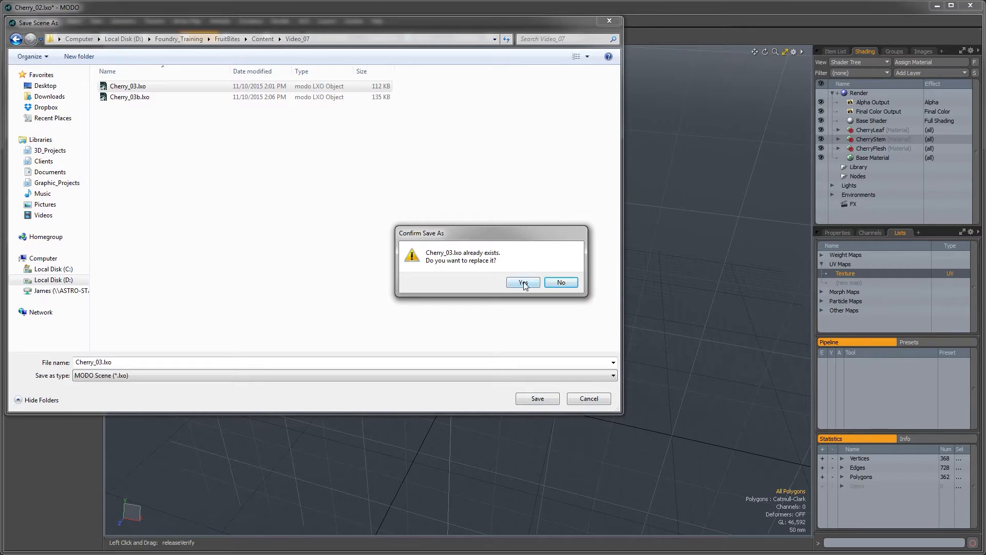
click(523, 283)
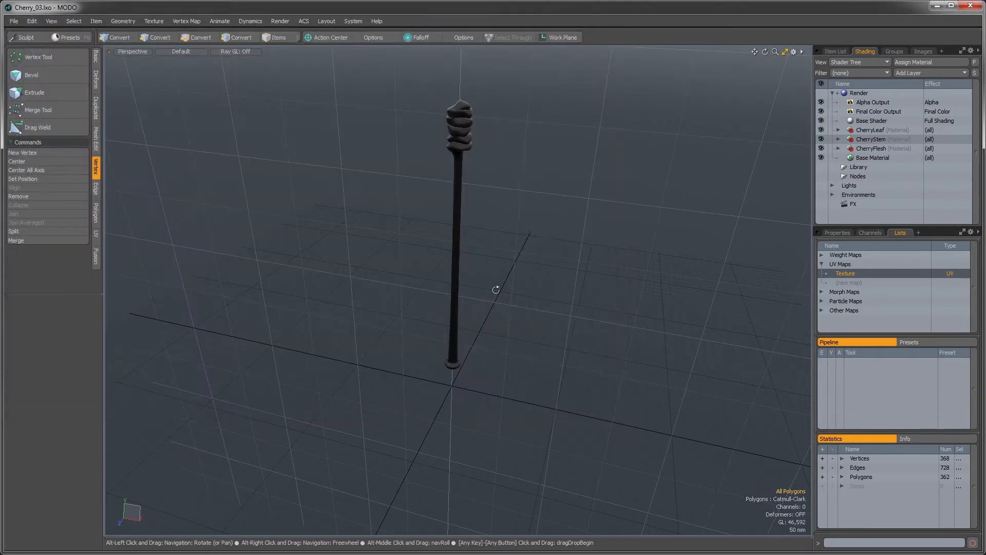
Add a new empty mesh item to the scene alongside the Stem, Cherry and Leaf items
mouse_move(495, 289)
alt+mouse_down()
mouse_move(519, 273)
mouse_move(524, 220)
mouse_move(522, 276)
mouse_move(527, 259)
mouse_move(488, 295)
alt+mouse_up()
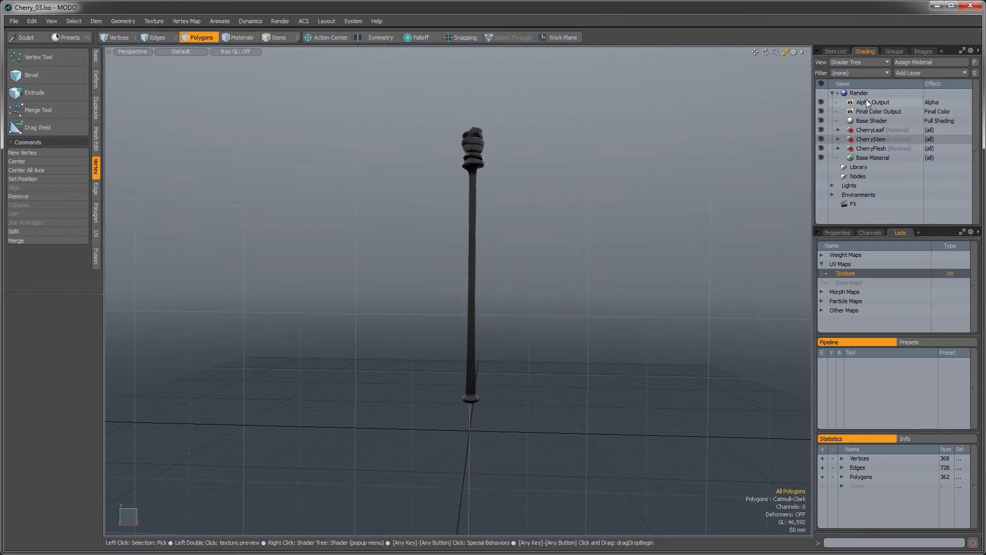
click(843, 52)
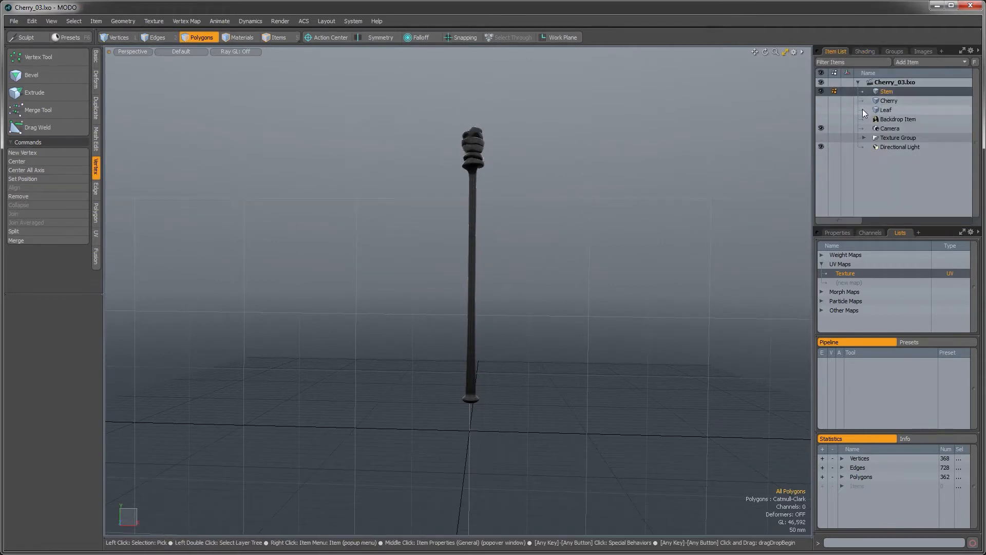
key(n)
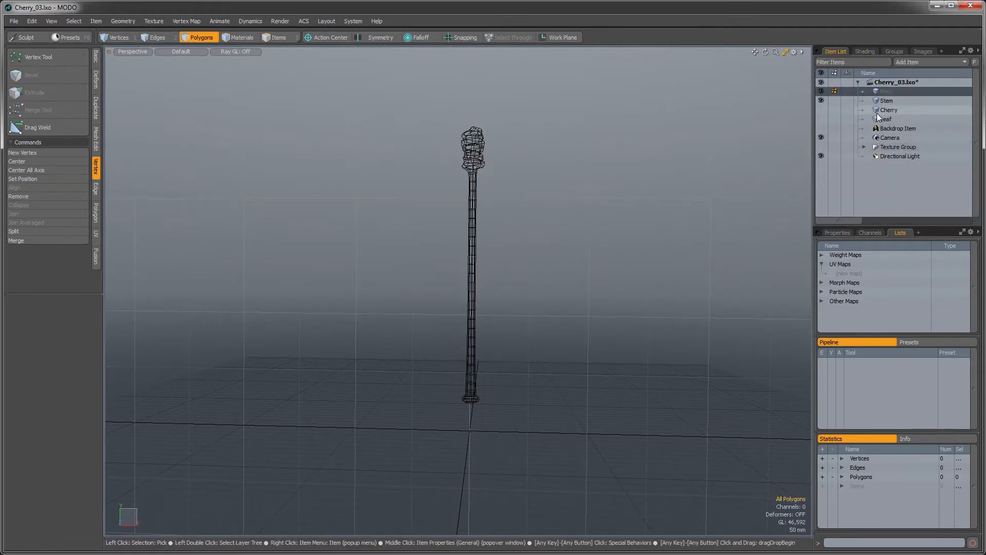
mouse_move(536, 222)
alt+shift+mouse_down()
mouse_move(510, 207)
mouse_move(520, 218)
alt+shift+mouse_up()
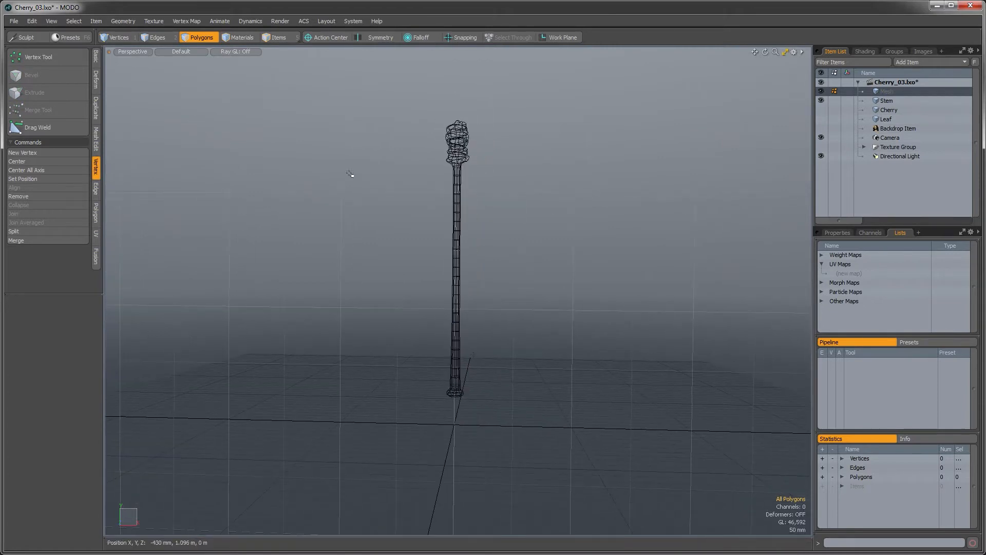
Switch the viewport to the Left view and frame the whole stem for drawing
click(96, 59)
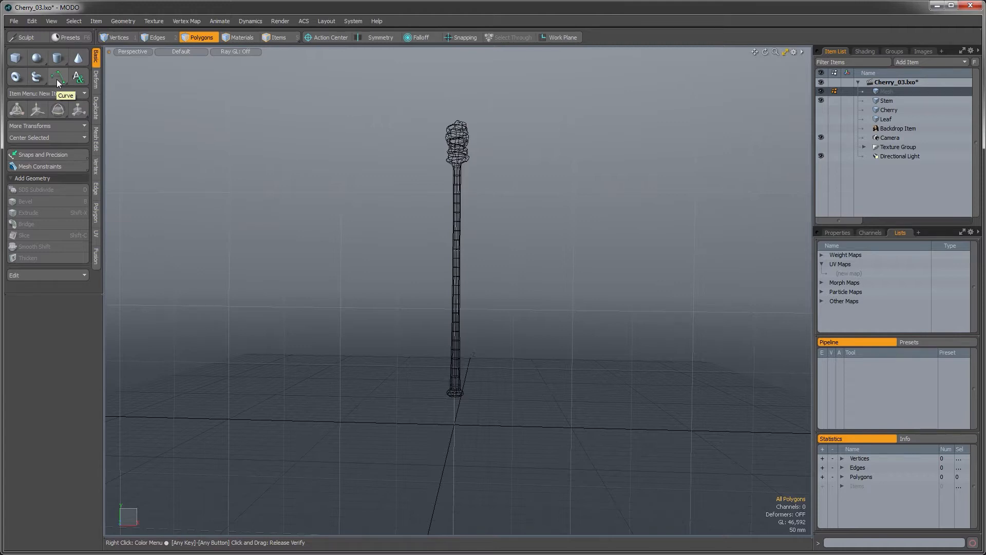
mouse_move(449, 314)
alt+mouse_down()
mouse_move(444, 299)
mouse_move(456, 330)
mouse_move(473, 339)
mouse_move(455, 355)
mouse_move(443, 333)
alt+mouse_up()
alt+shift+drag(443, 333, 443, 344)
mouse_move(473, 413)
alt+mouse_down()
mouse_move(475, 396)
mouse_move(476, 408)
alt+mouse_up()
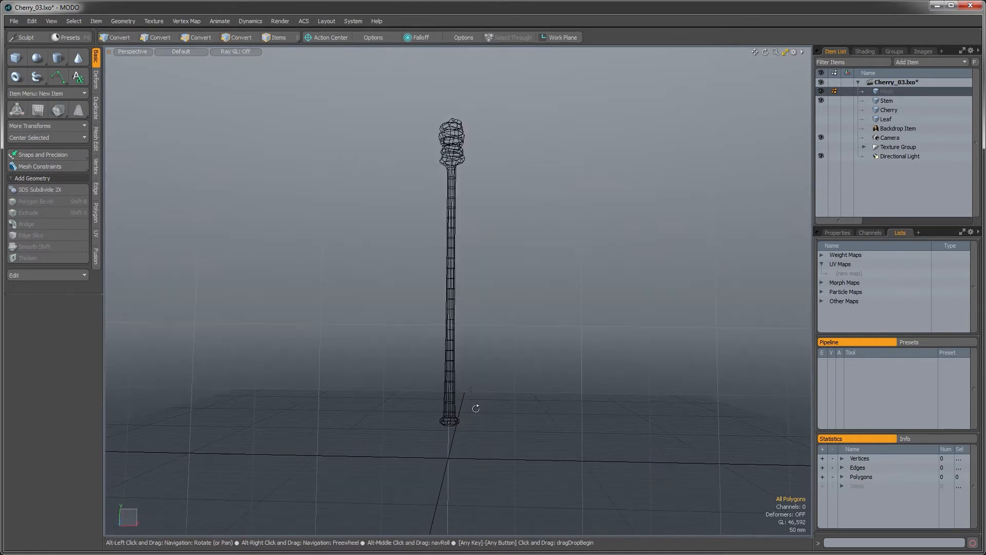
key(ctrl+space)
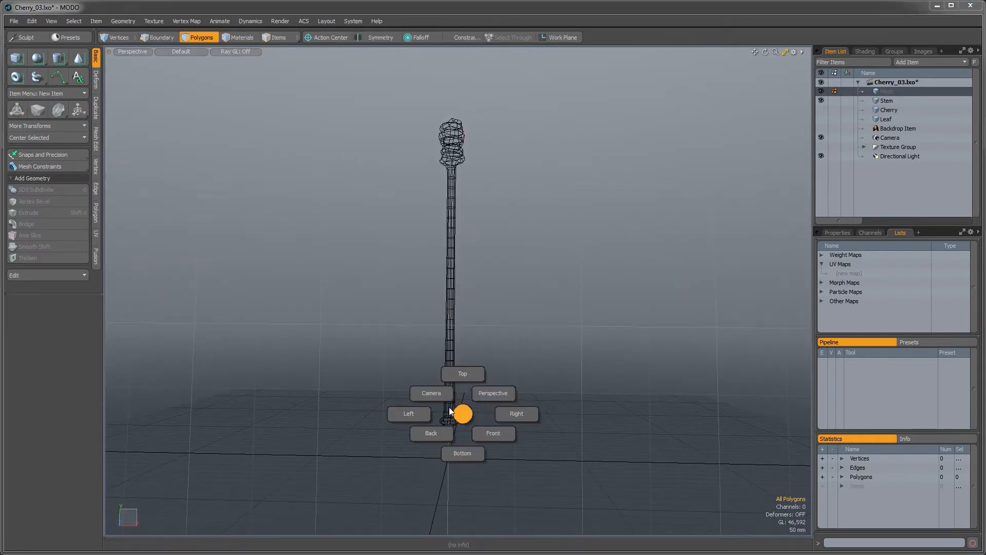
click(431, 412)
alt+shift+drag(432, 412, 415, 410)
ctrl+alt+drag(415, 410, 454, 441)
alt+shift+drag(454, 440, 441, 439)
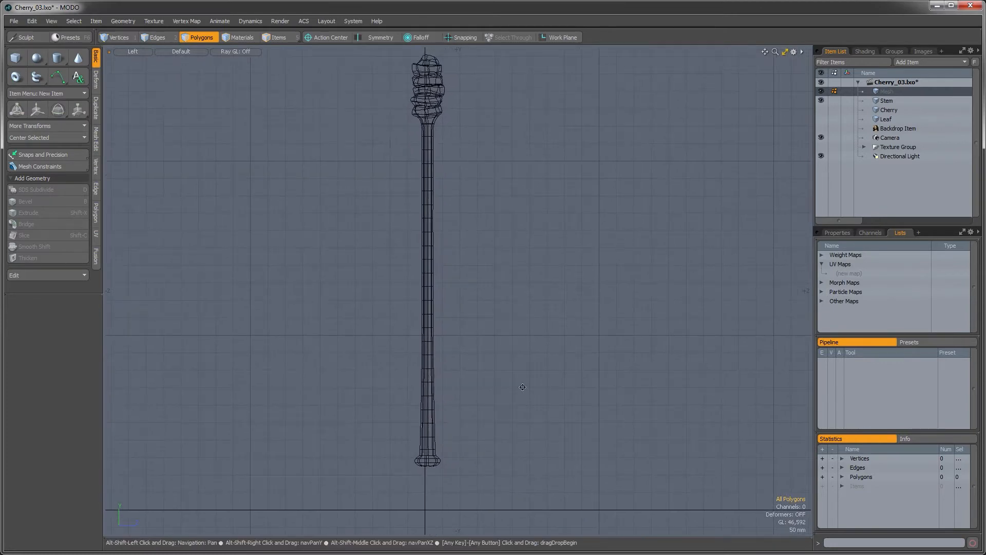
Draw a five-point curve in the new mesh along the stem, from just below its base to about 1.31 m high at its tip
click(58, 76)
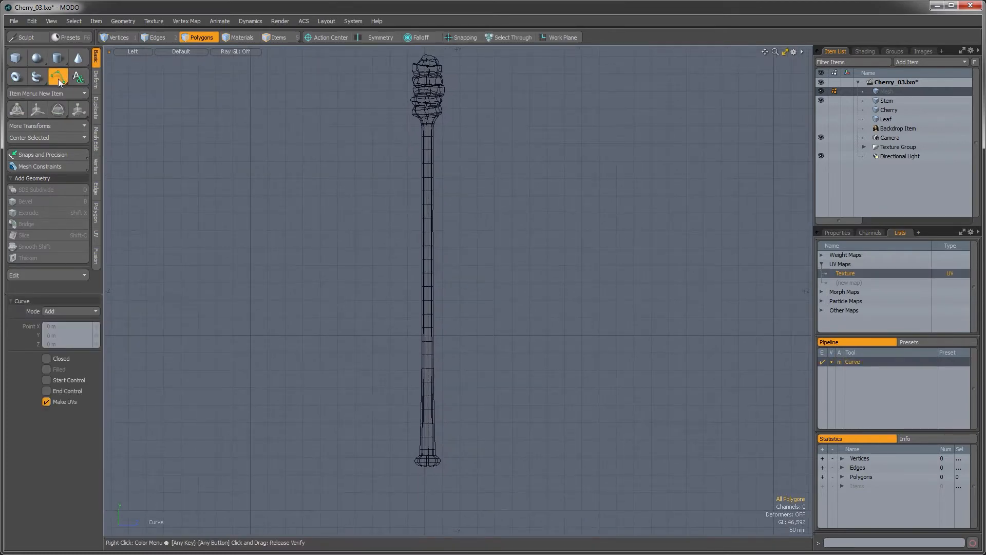
click(57, 79)
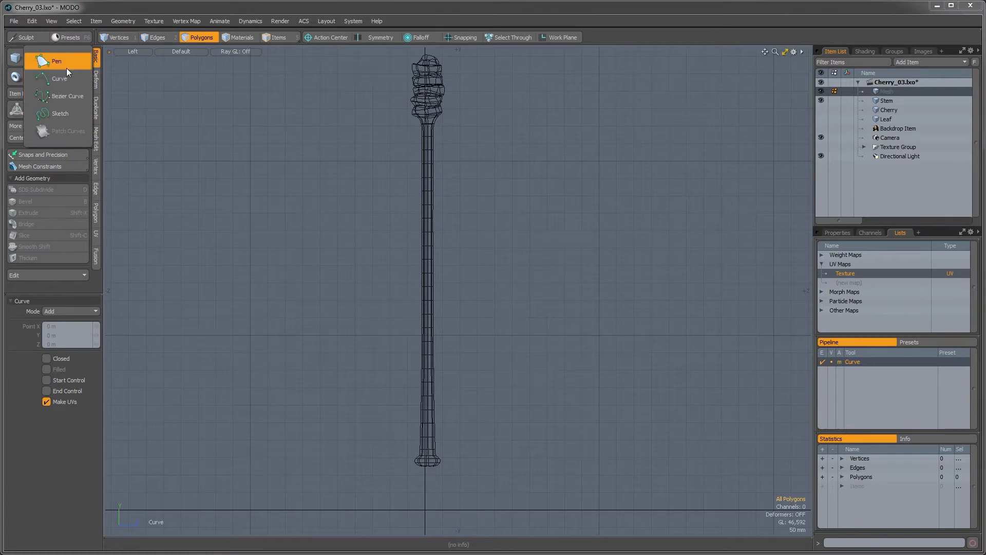
click(63, 81)
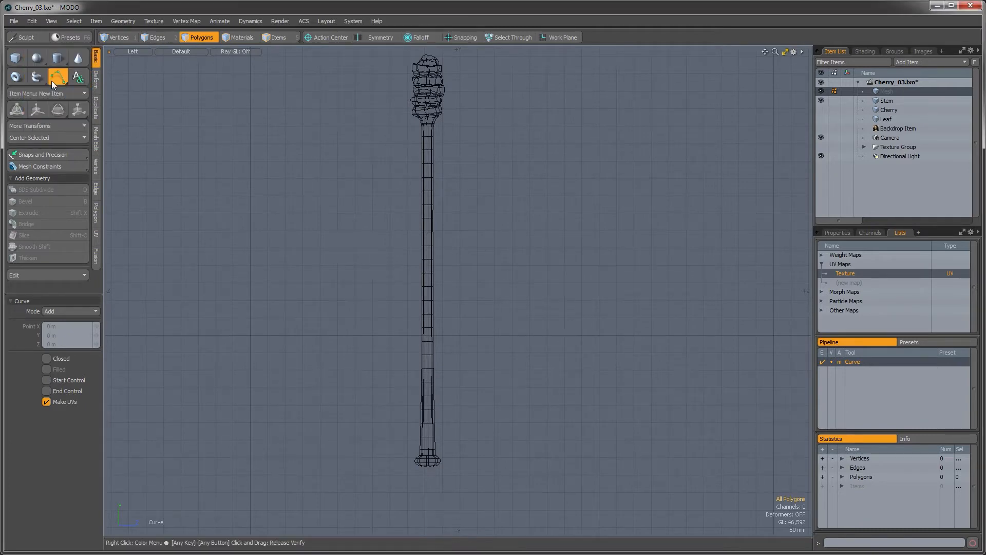
click(425, 469)
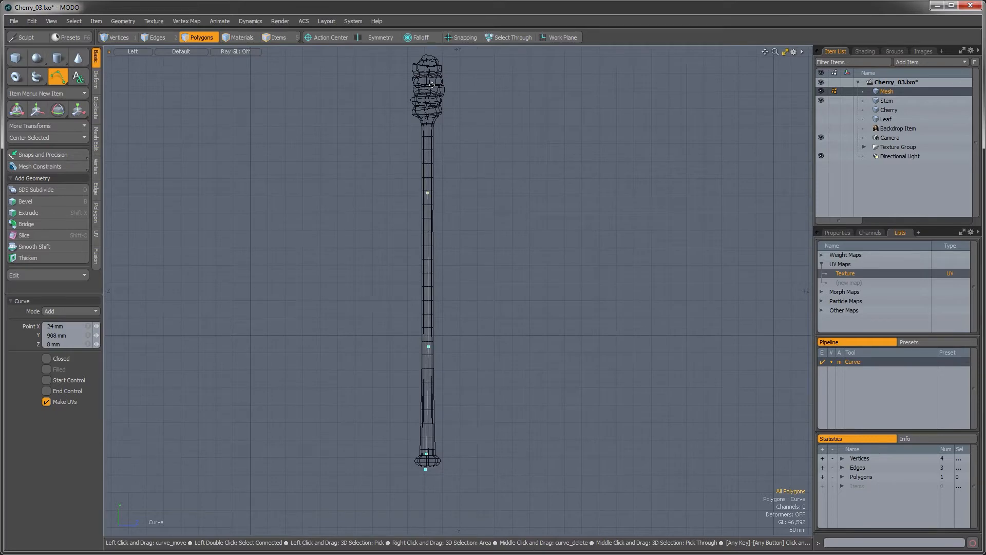
click(425, 52)
alt+shift+drag(451, 302, 436, 332)
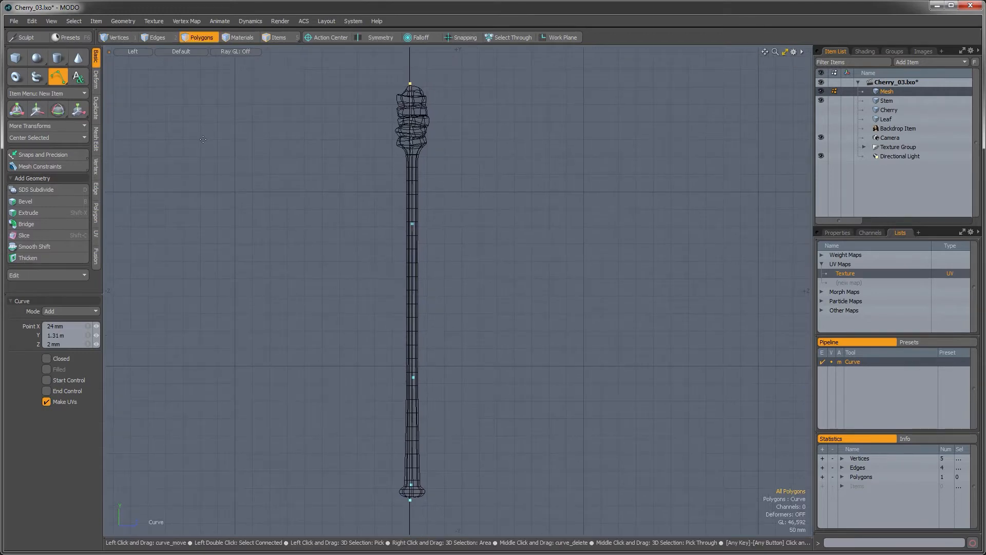
key(space)
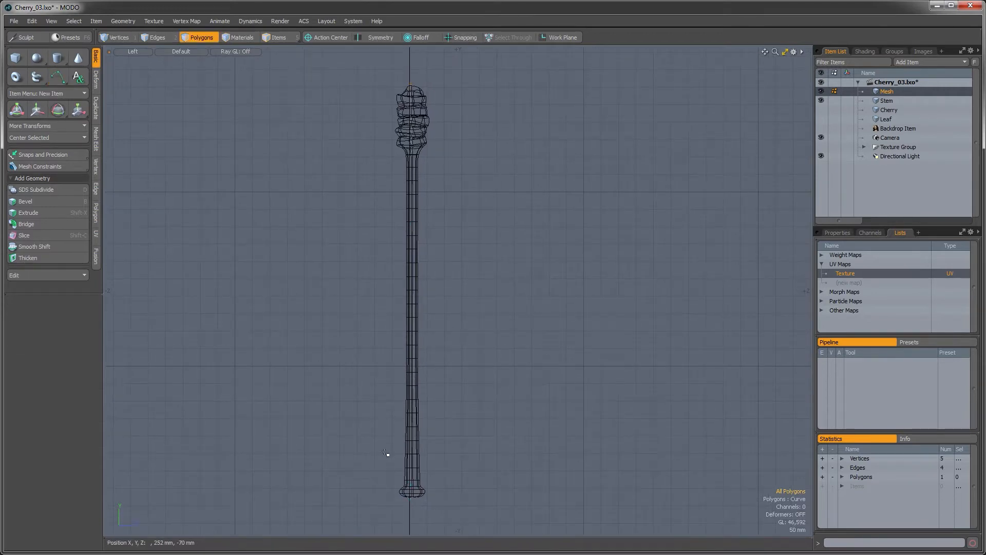
Align the curve's upper four vertices on all axes with uniform spacing
click(110, 38)
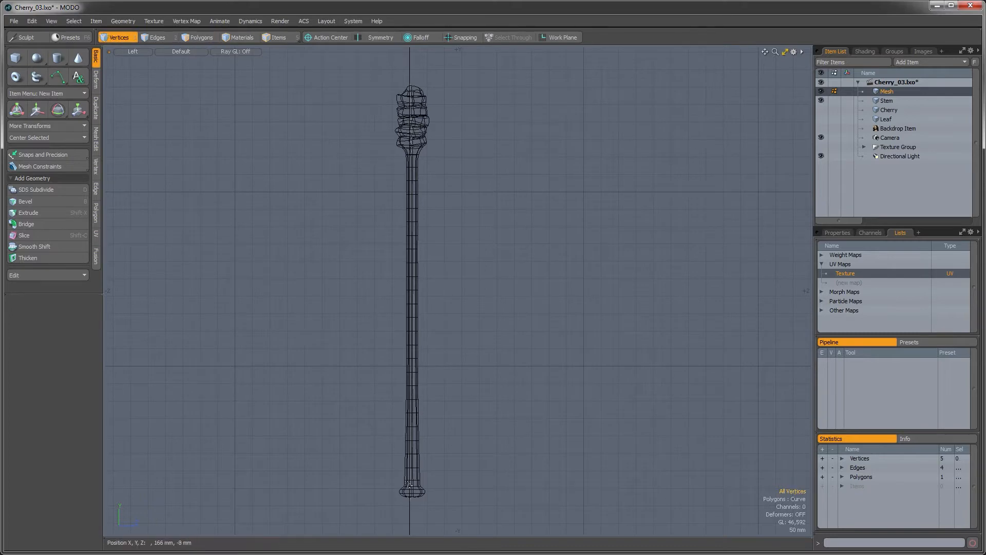
mouse_move(376, 470)
right_down()
mouse_move(310, 121)
mouse_move(405, 48)
mouse_move(516, 293)
mouse_move(510, 423)
mouse_move(483, 455)
right_up()
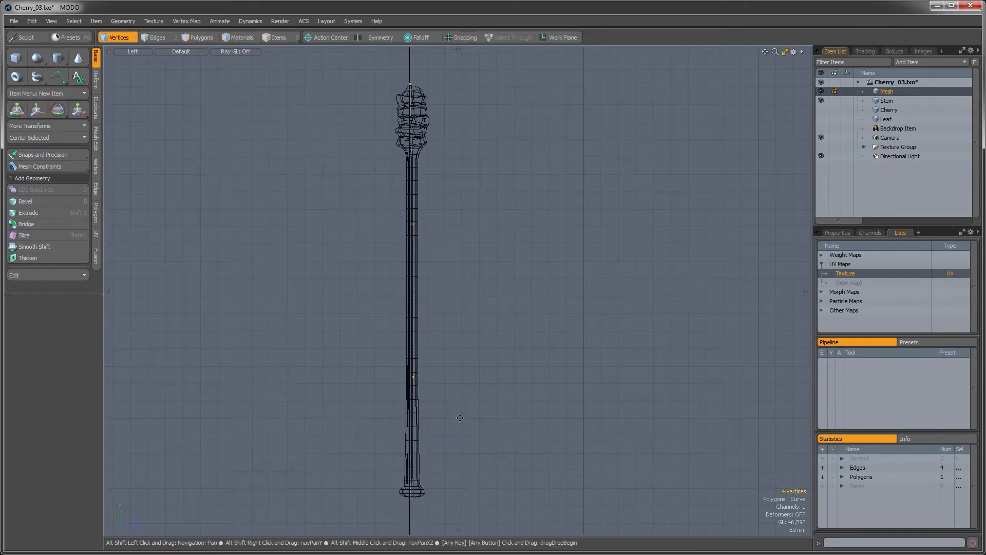
alt+drag(460, 417, 470, 433)
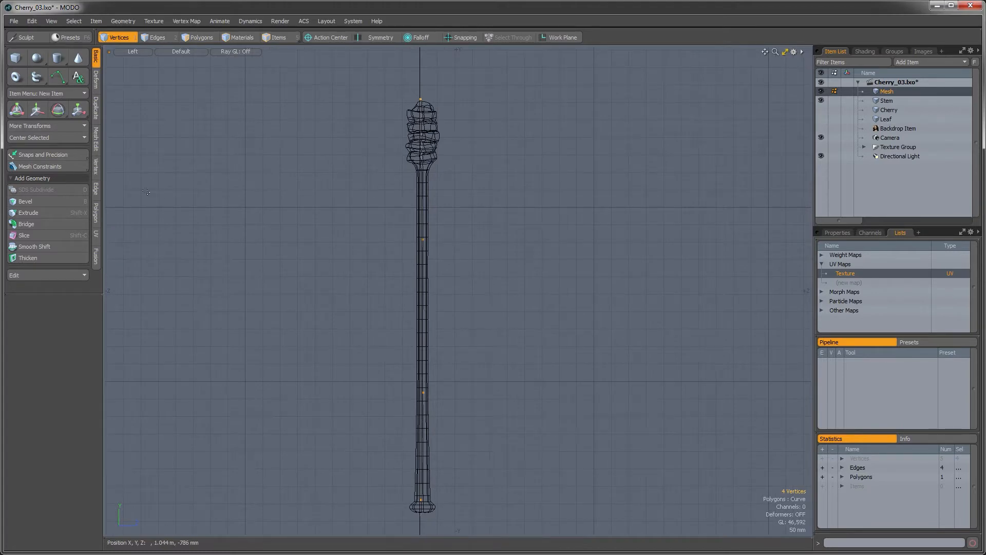
click(96, 170)
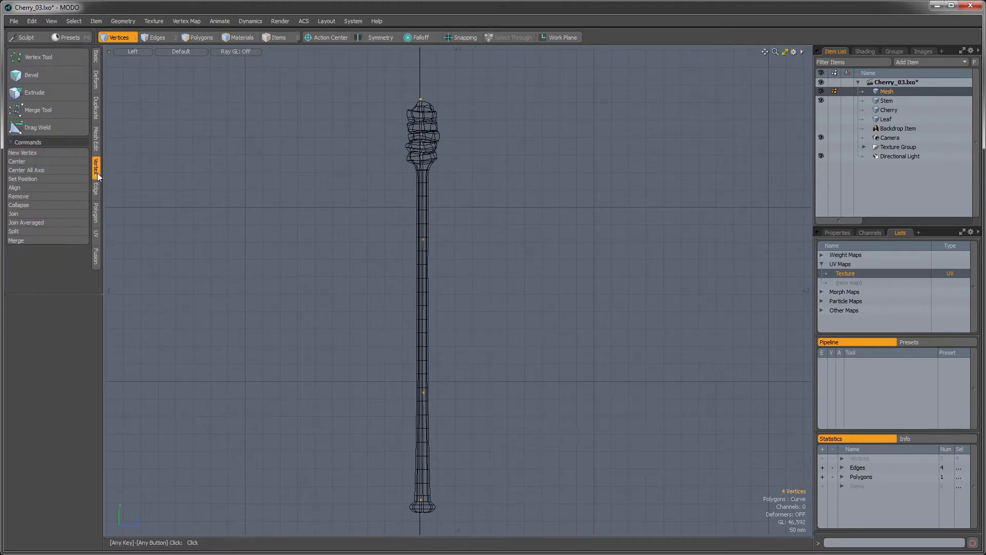
click(18, 188)
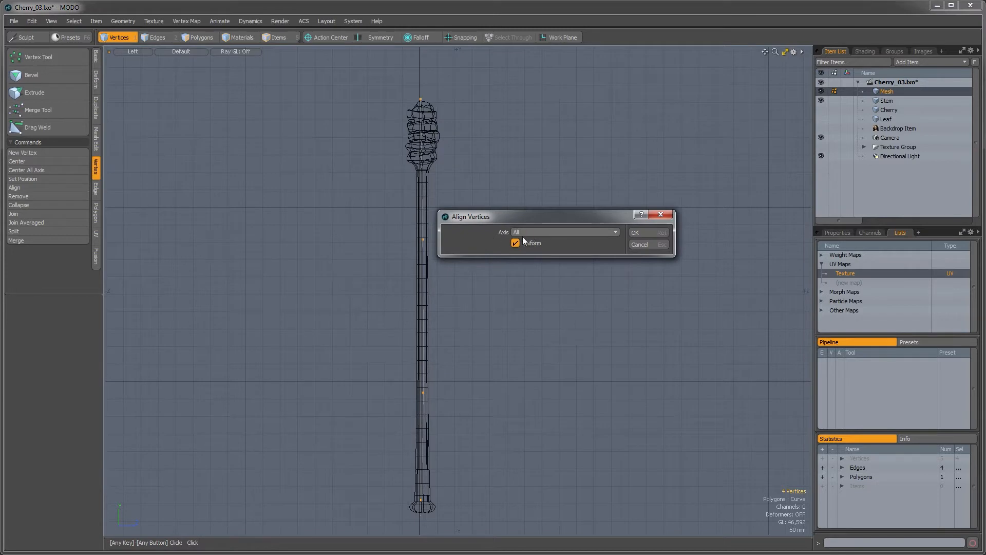
click(649, 232)
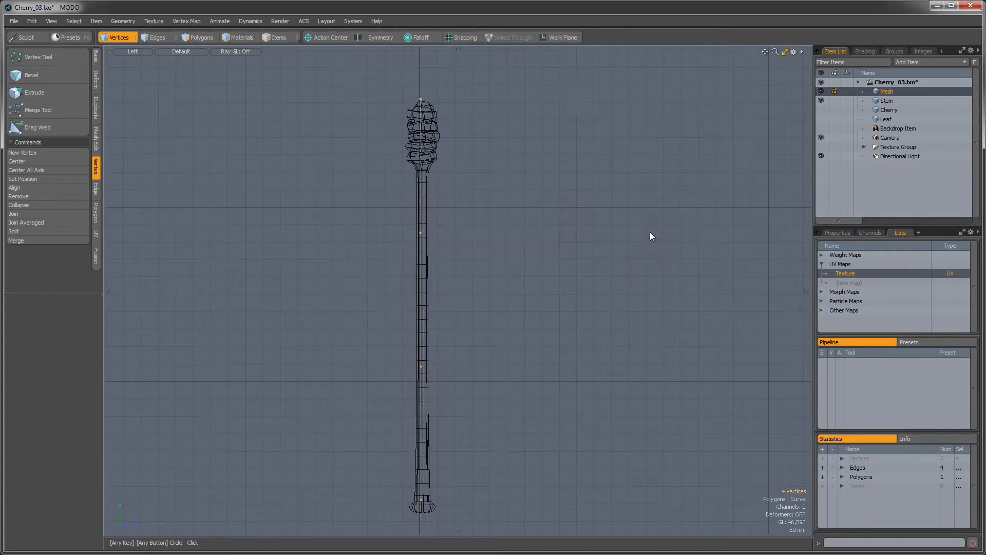
Select all five curve vertices and set their X and Z positions to 0 m
alt+shift+drag(459, 391, 454, 380)
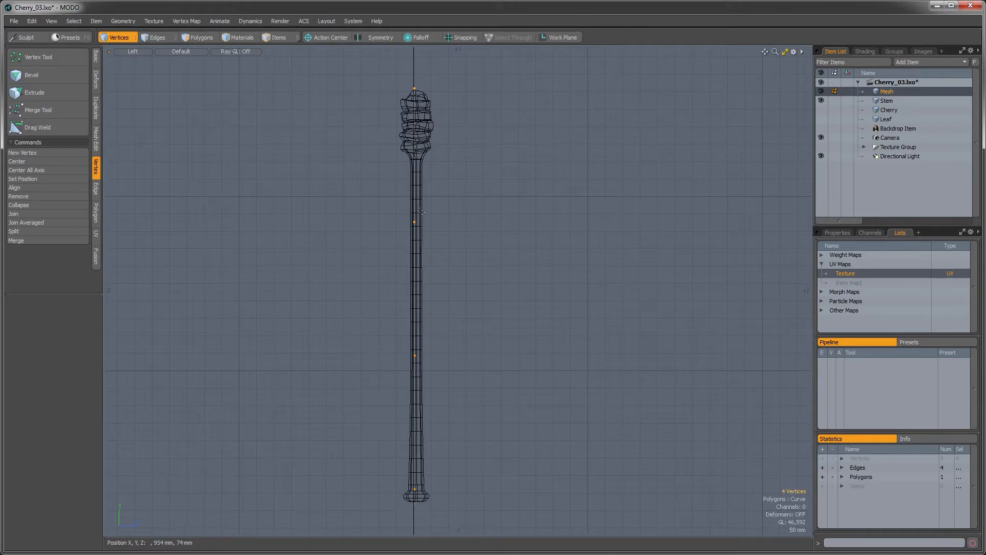
alt+shift+drag(483, 355, 458, 361)
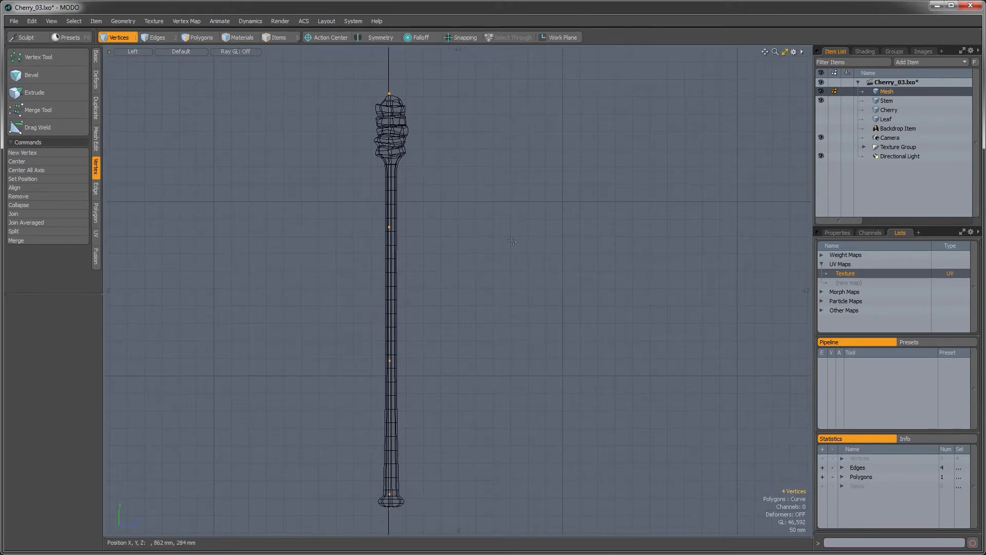
mouse_move(412, 237)
alt+shift+mouse_down()
mouse_move(422, 246)
mouse_move(430, 233)
alt+shift+mouse_up()
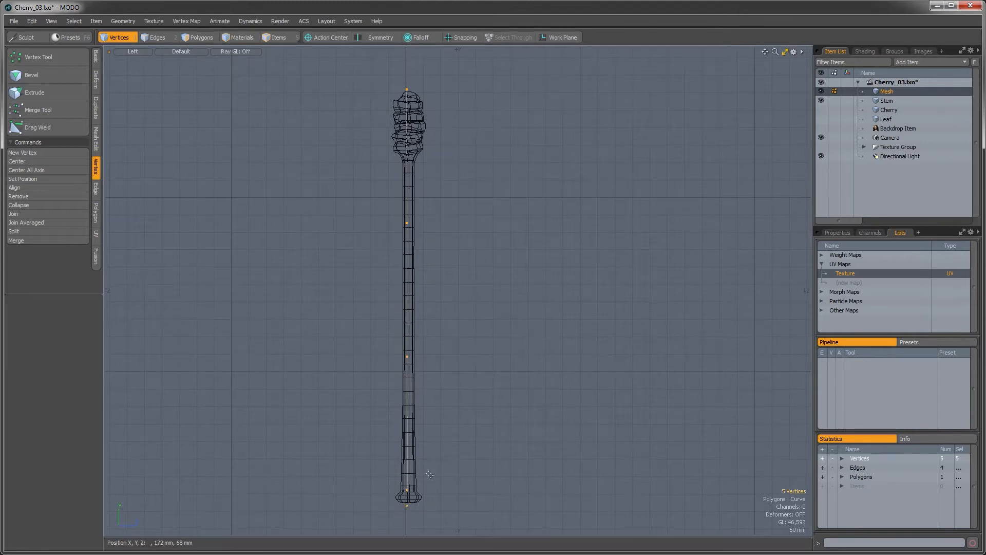
alt+shift+drag(429, 432, 423, 431)
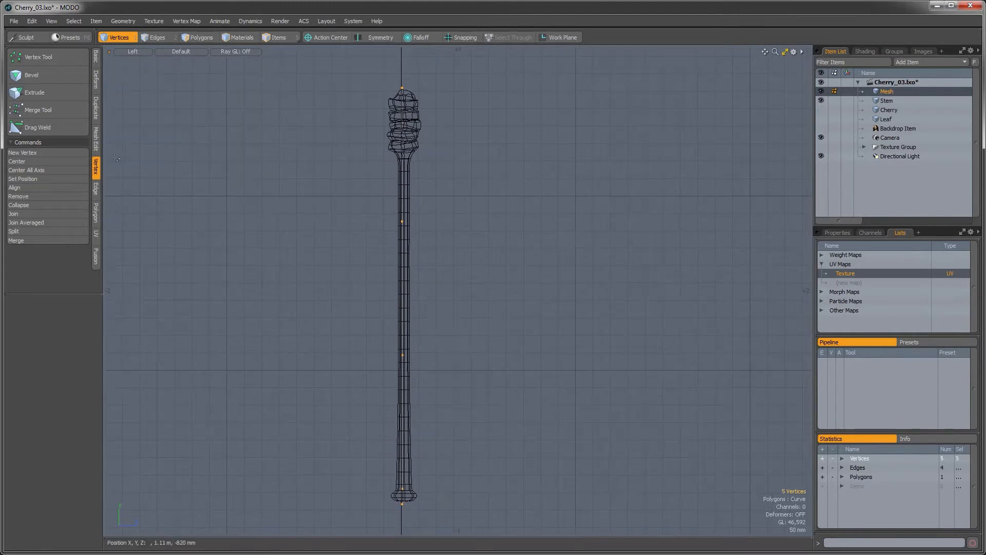
click(40, 179)
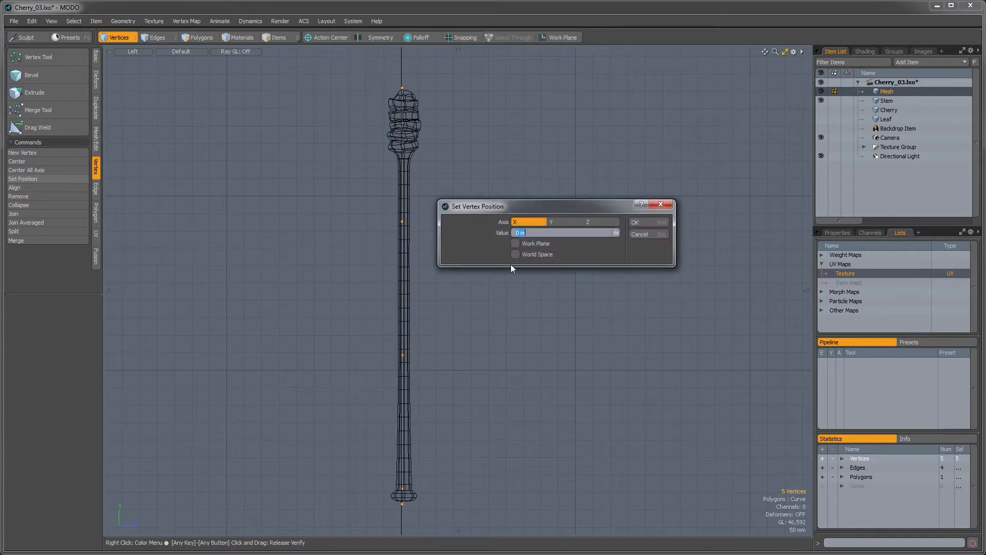
click(637, 223)
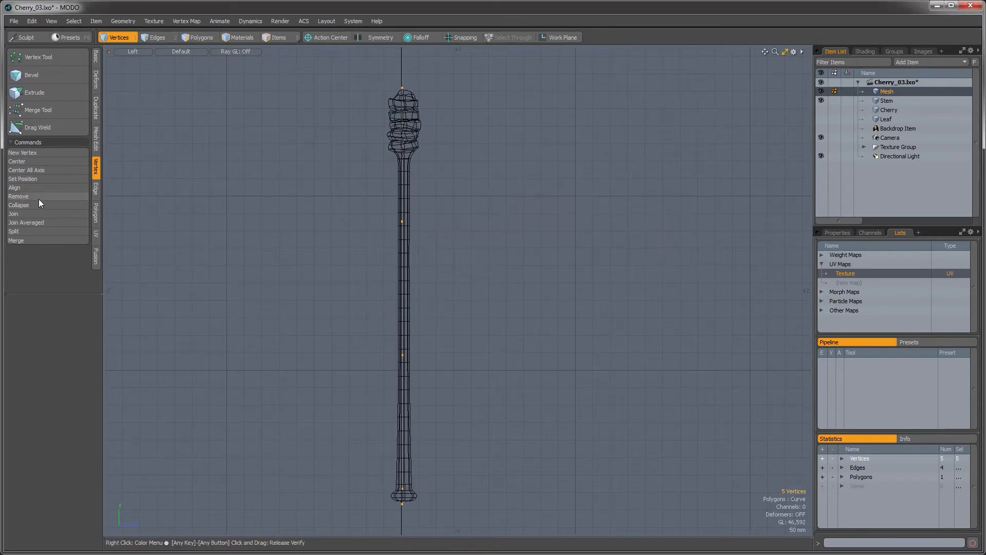
click(35, 178)
click(595, 222)
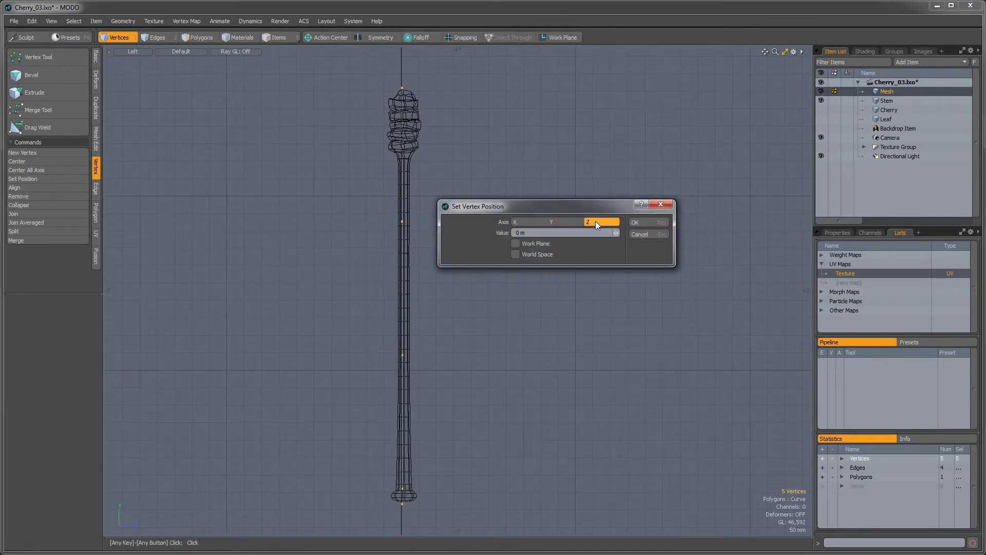
click(657, 223)
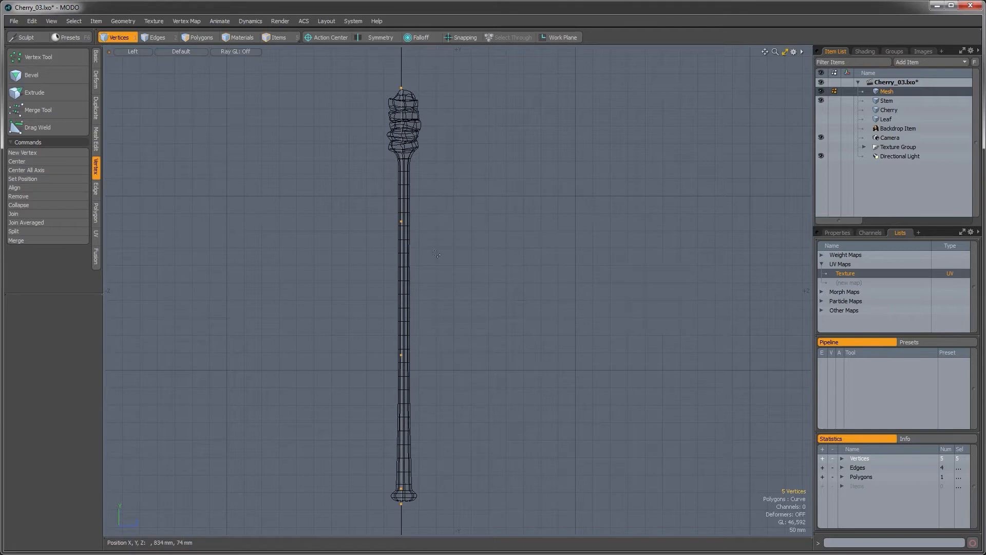
Clear the vertex selection and return to polygon selection mode
alt+drag(470, 286, 474, 286)
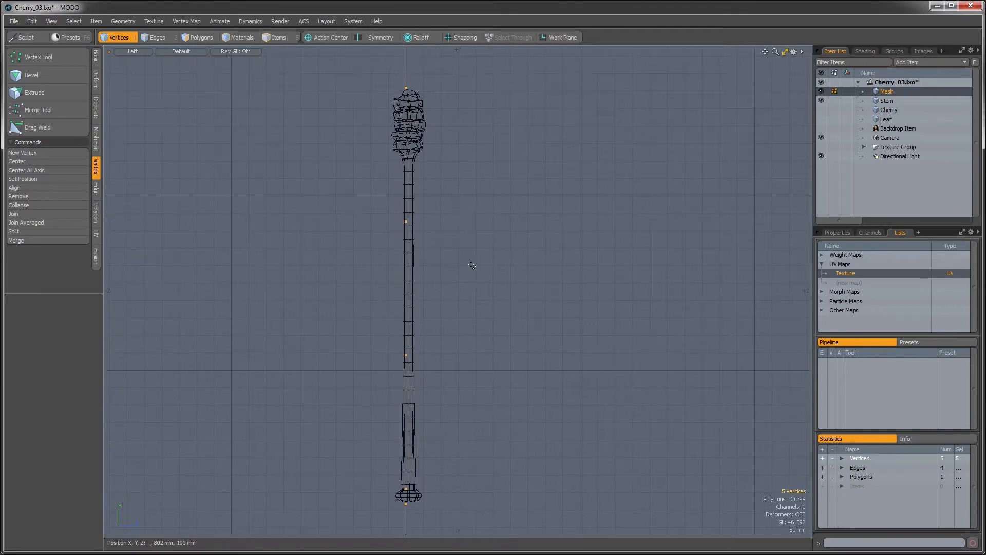
click(412, 252)
mouse_move(458, 247)
alt+mouse_down()
mouse_move(437, 255)
mouse_move(451, 240)
alt+mouse_up()
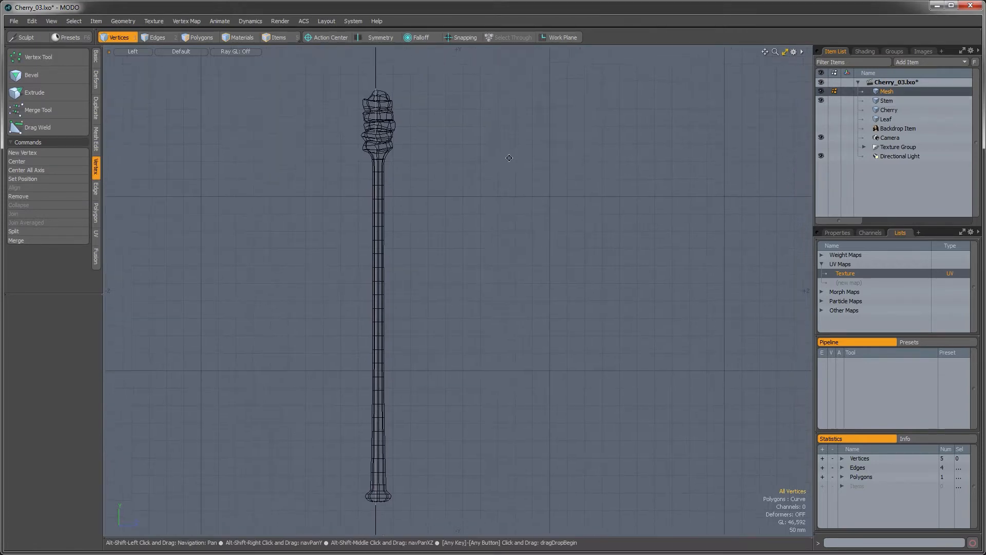
click(191, 37)
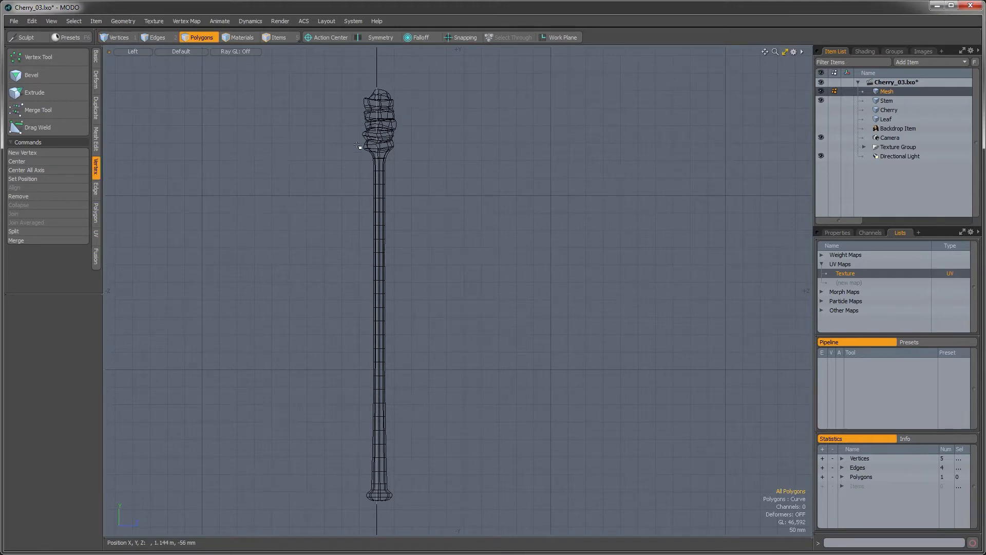
In the Setup layout, create a Spline deformer for the curve mesh and the Stem, using the selected mesh as the spline
key(ctrl+Tab)
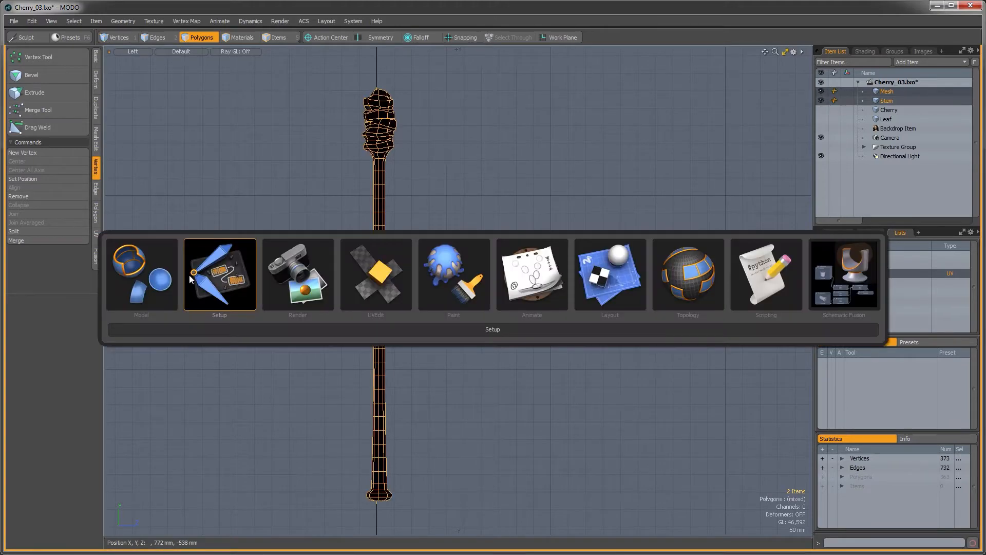
click(226, 276)
ctrl+alt+drag(460, 271, 496, 235)
alt+shift+drag(478, 256, 475, 278)
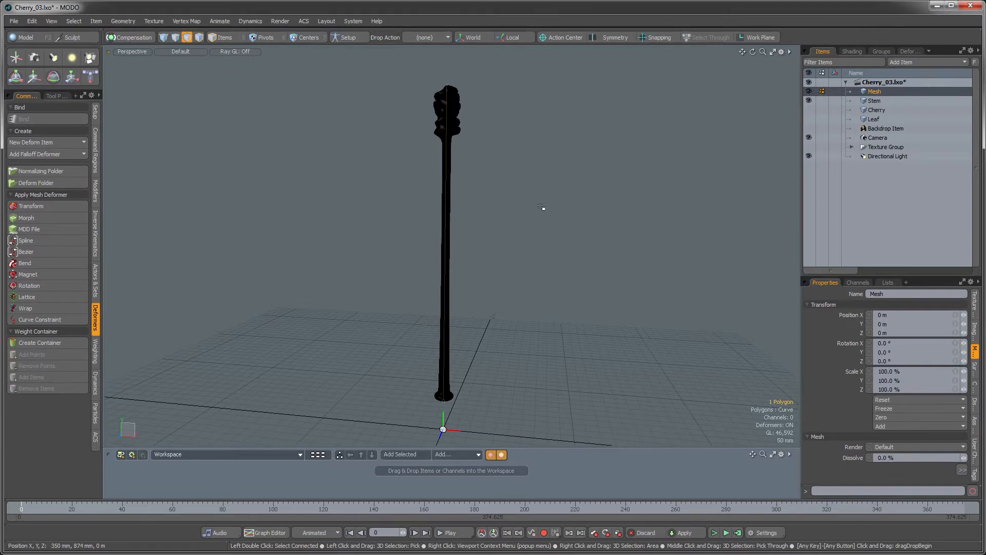
alt+drag(519, 198, 498, 205)
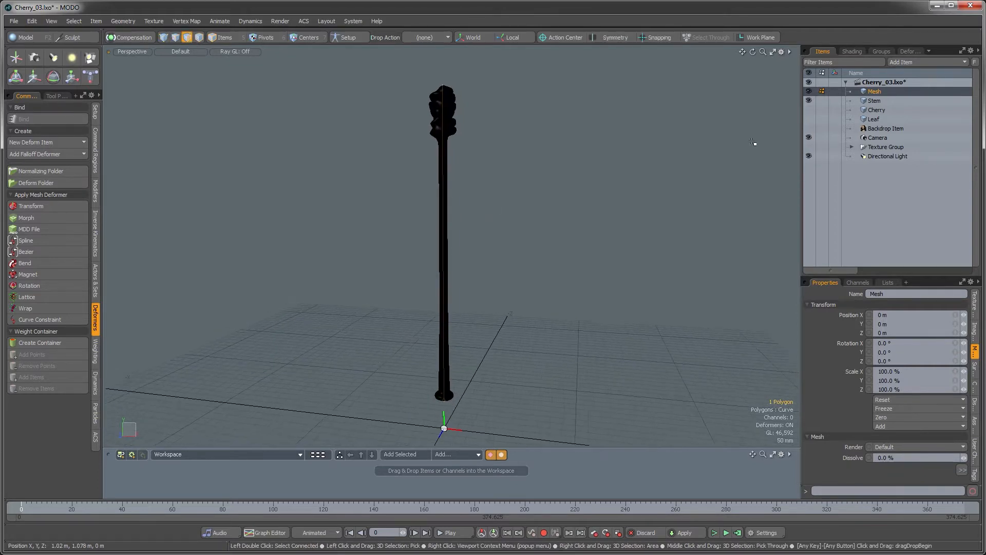
ctrl+click(871, 103)
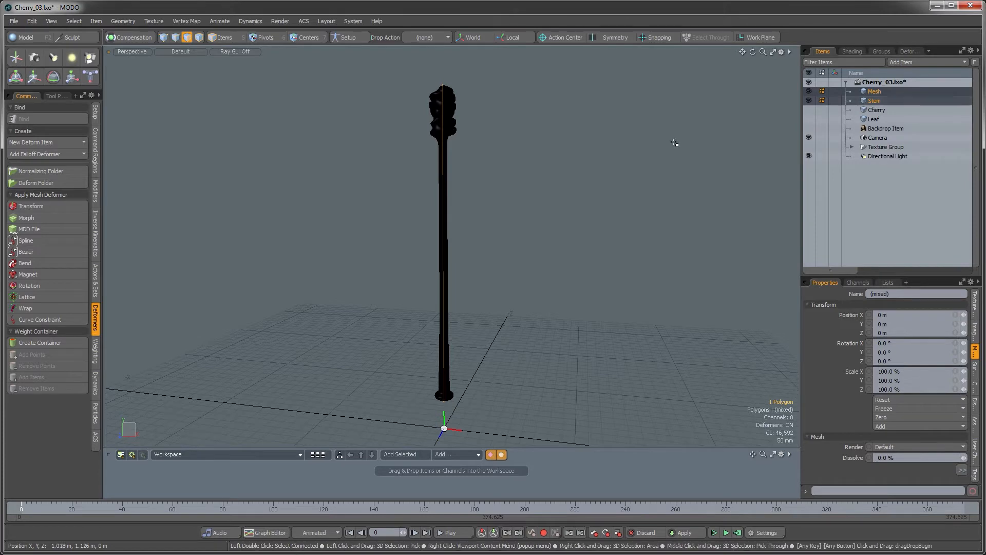
click(39, 238)
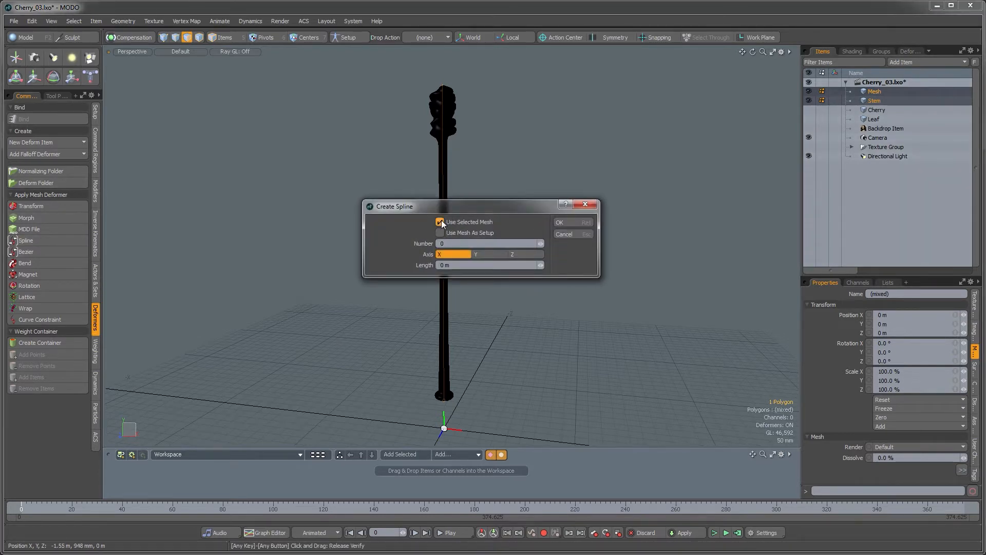
click(577, 221)
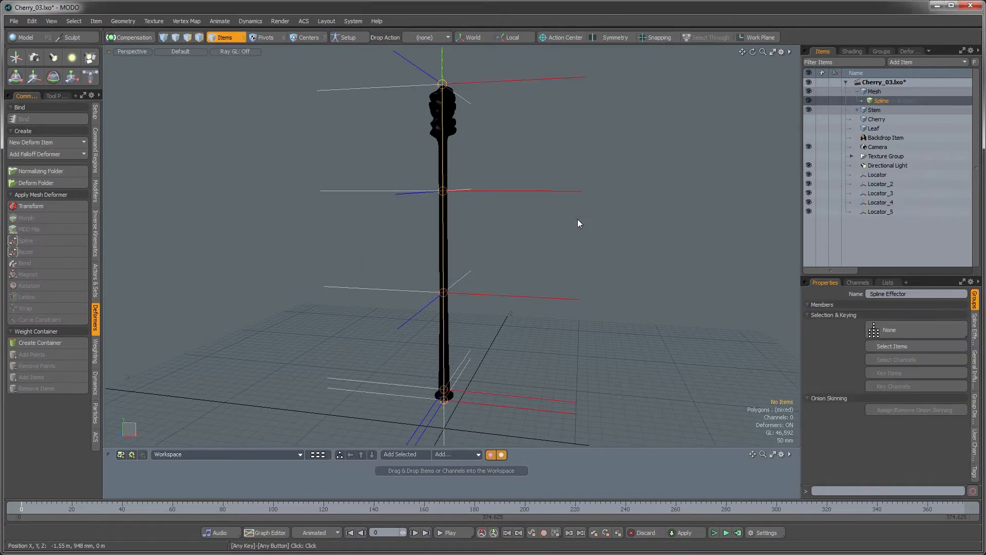
Try bending the stem by moving the second-highest spline locator to about -62 mm in X and 921 mm in Y
click(874, 109)
click(509, 198)
click(511, 190)
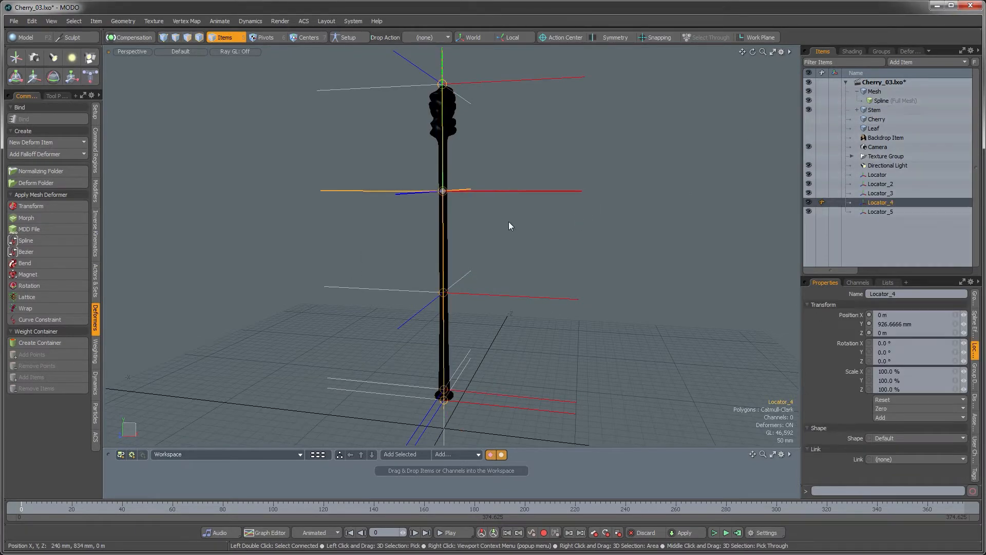
key(w)
mouse_move(526, 245)
mouse_down()
mouse_move(537, 231)
mouse_move(535, 243)
mouse_up()
drag(494, 146, 467, 149)
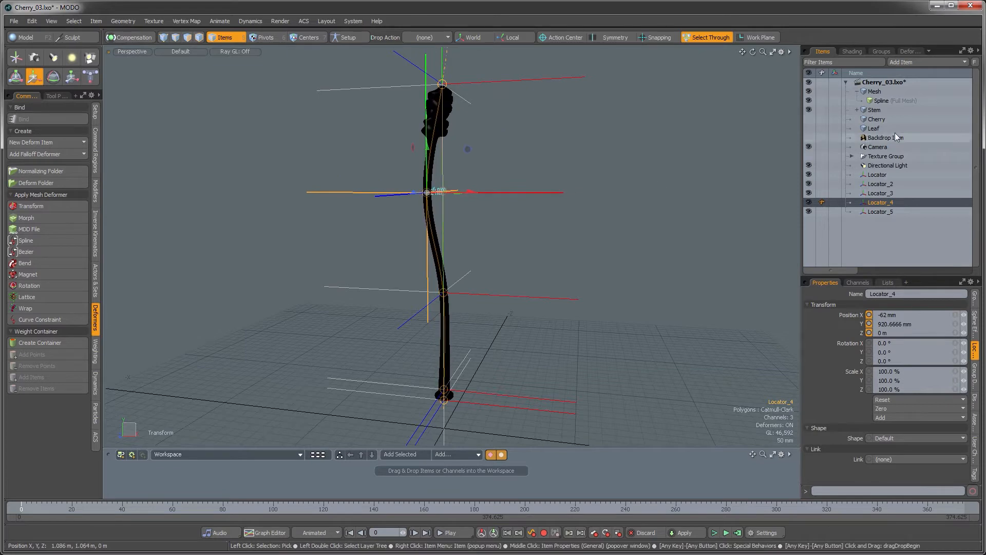
Examine the Stem's Spline deformer and its deform influence settings, and clear the selection
click(873, 110)
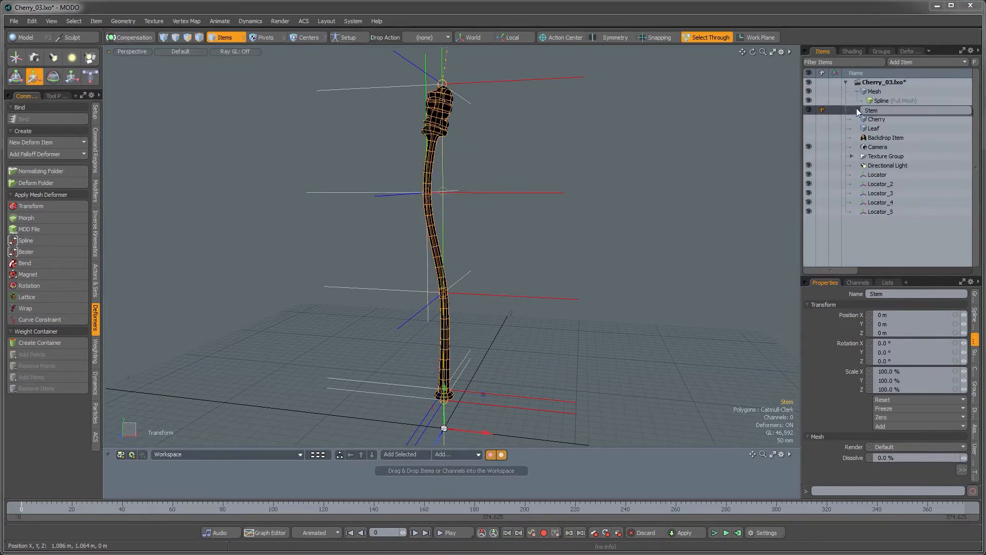
click(856, 110)
click(879, 119)
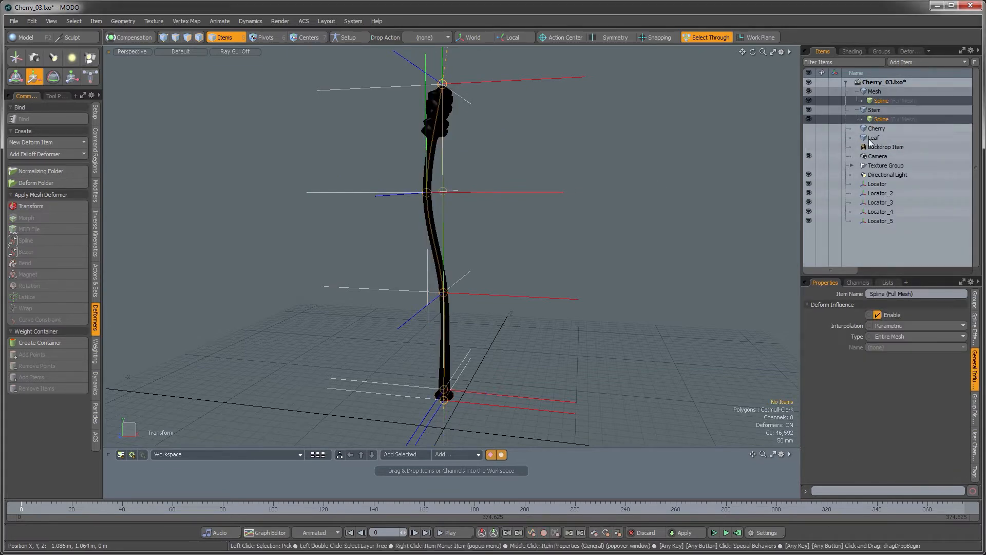
click(491, 197)
key(space)
click(534, 216)
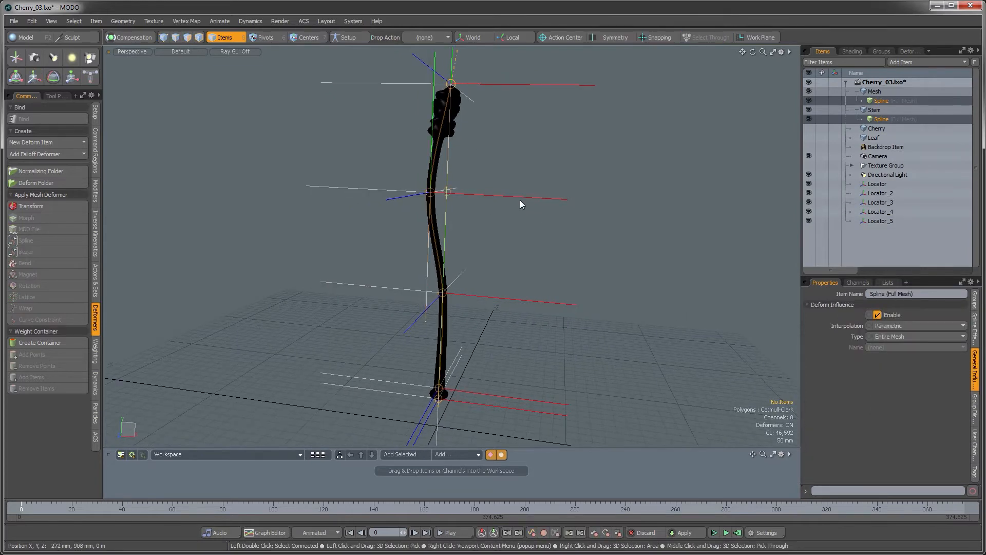
Try moving Locator_4 to about 82 mm in X and 917 mm in Y, and deselect it
click(519, 199)
key(w)
drag(522, 218, 559, 220)
ctrl+alt+drag(502, 244, 468, 246)
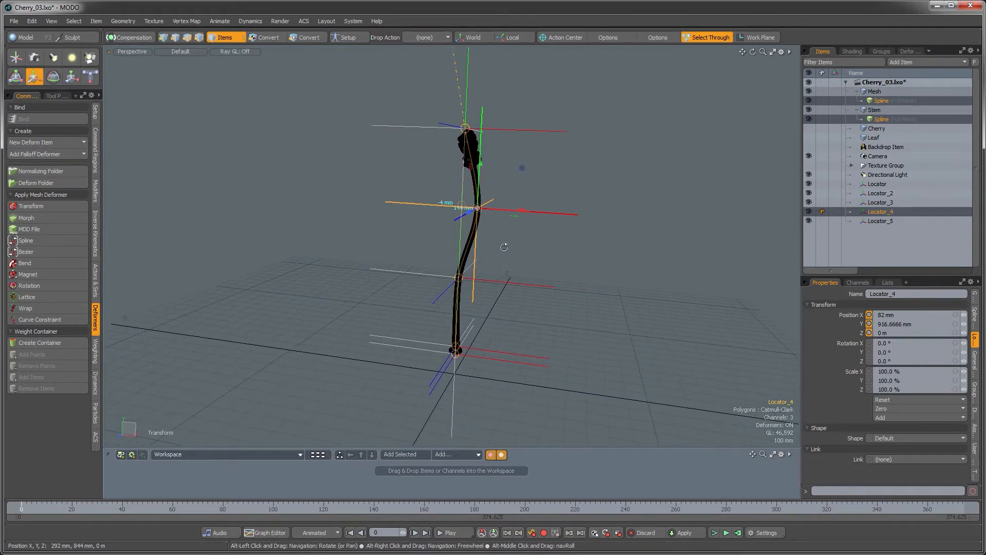
key(space)
click(534, 241)
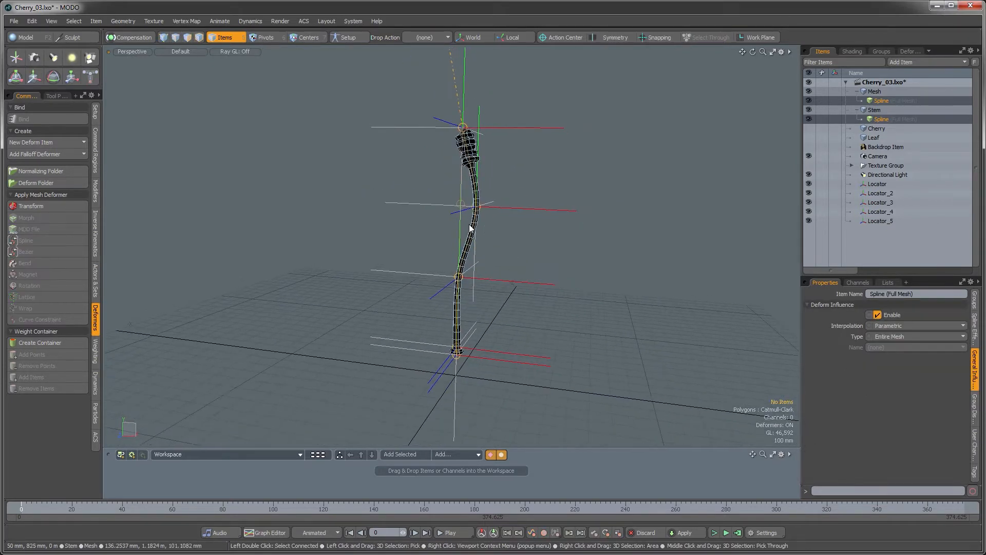
Try moving Locator_4 back across the stem's centre line to the negative X side, and deselect it
click(477, 218)
key(w)
drag(516, 215, 486, 214)
key(space)
click(500, 233)
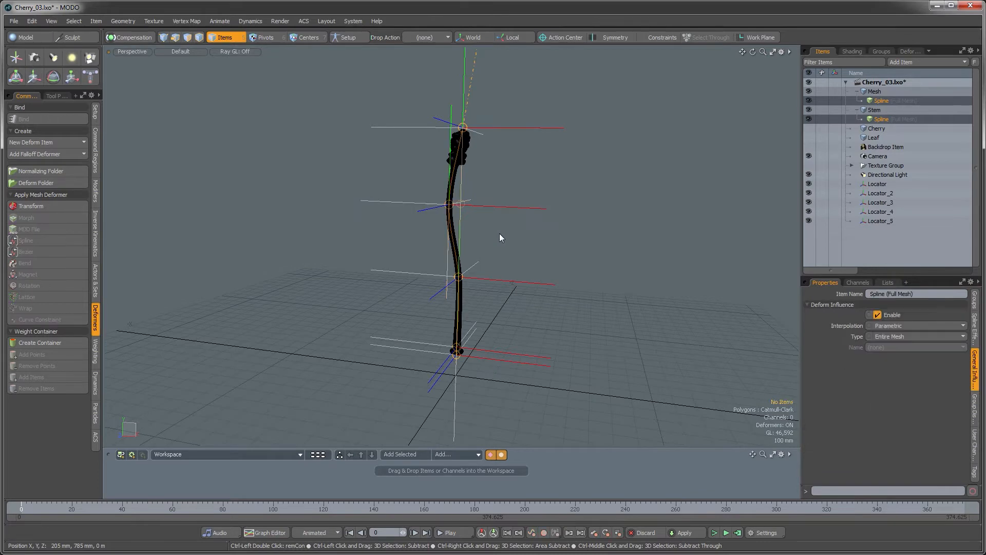
Undo all the test moves of Locator_4
key(y)
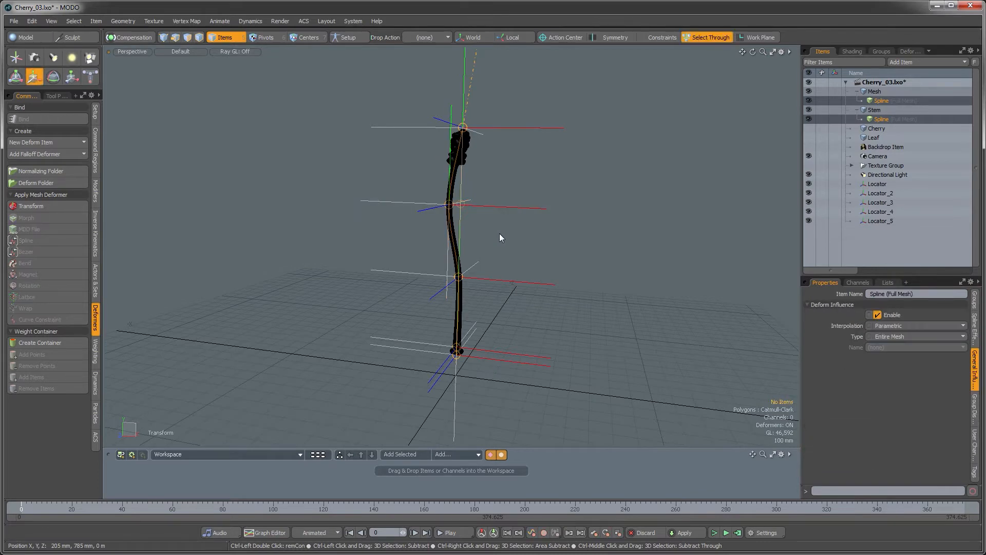
key(ctrl+z)
key(ctrl+z)
key(ctrl+z)
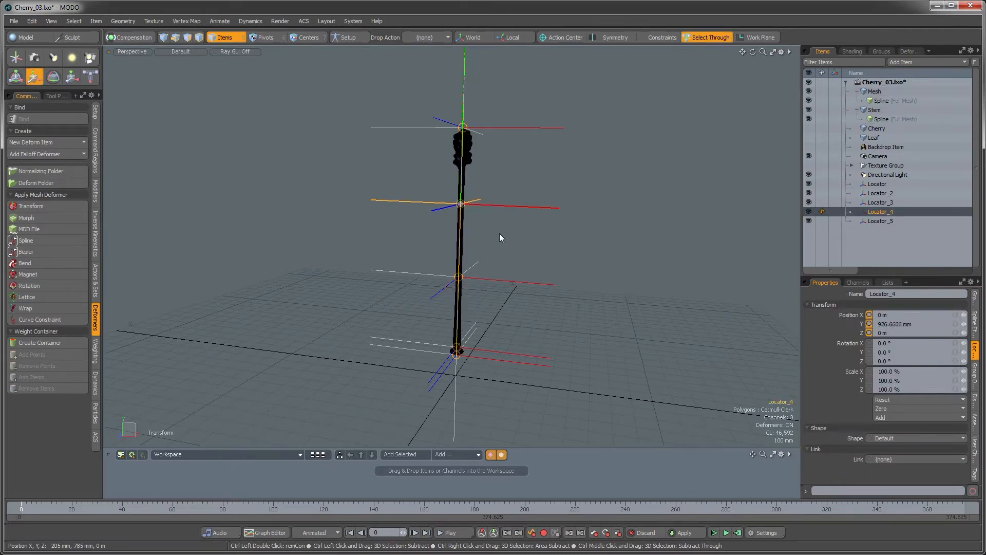
alt+drag(499, 233, 490, 211)
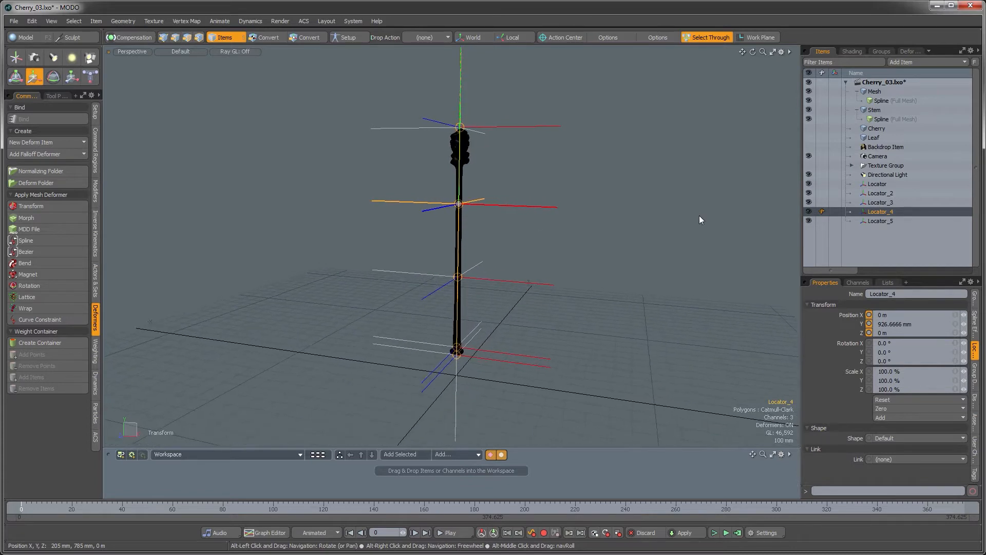
Parent all five spline locators to the Cherry, expand its hierarchy and make the Cherry visible
click(868, 132)
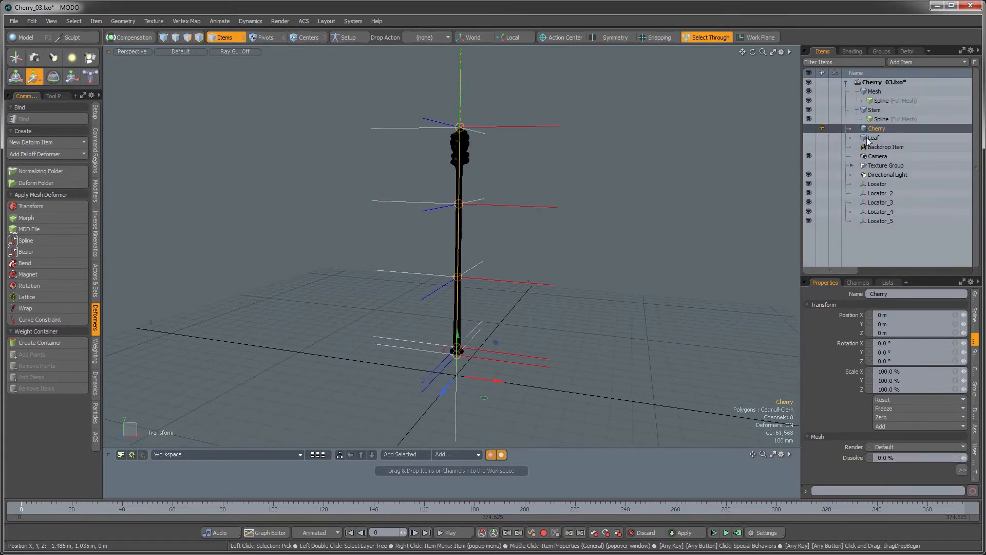
click(871, 184)
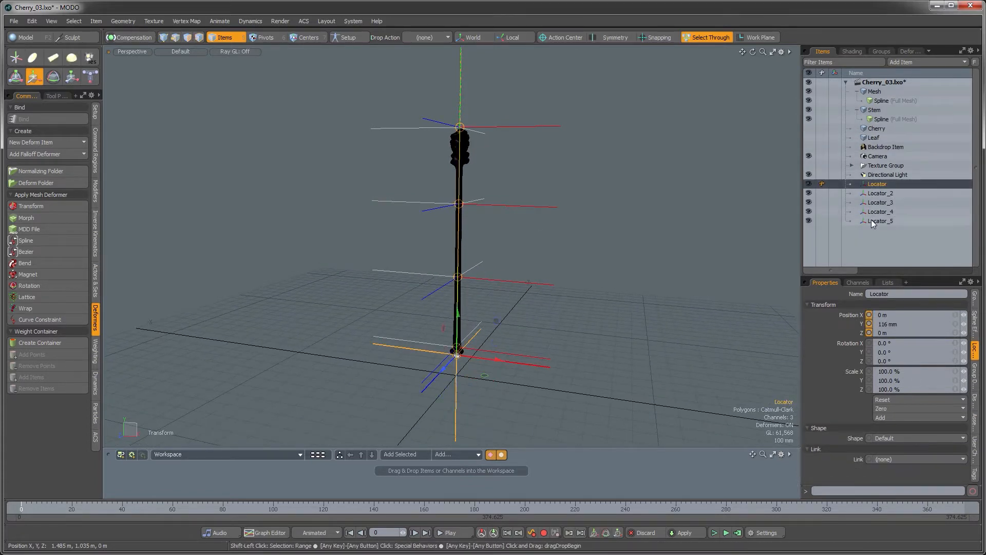
shift+click(871, 221)
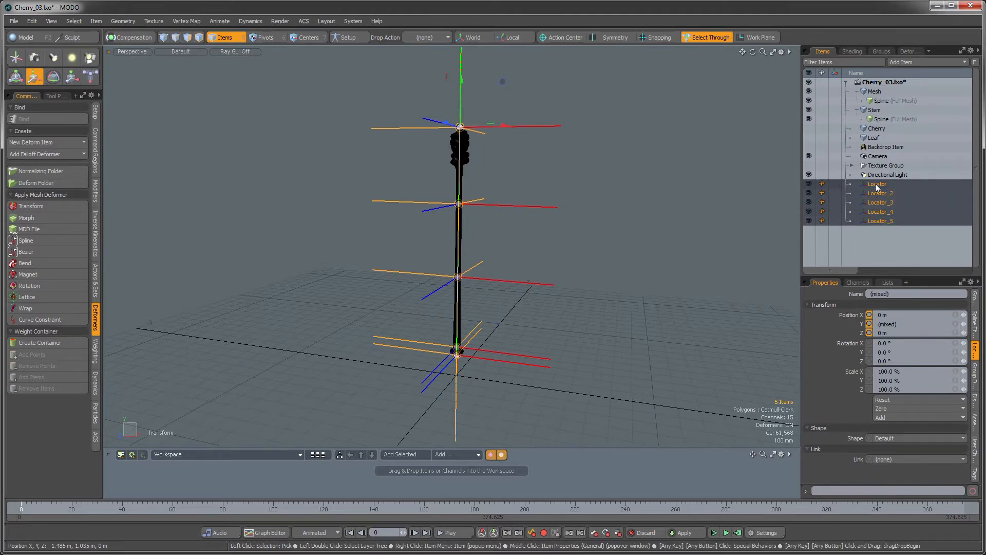
drag(876, 187, 875, 128)
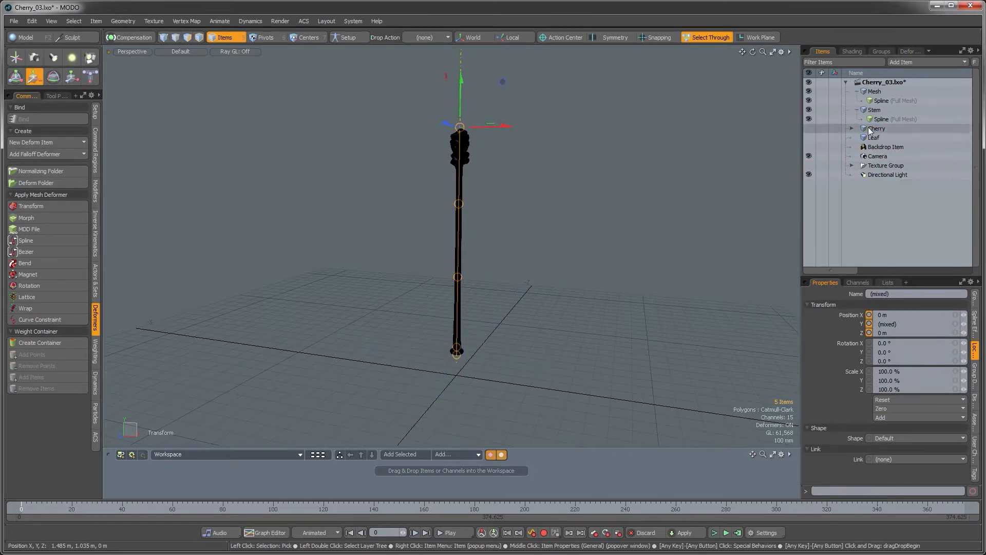
click(851, 128)
click(808, 129)
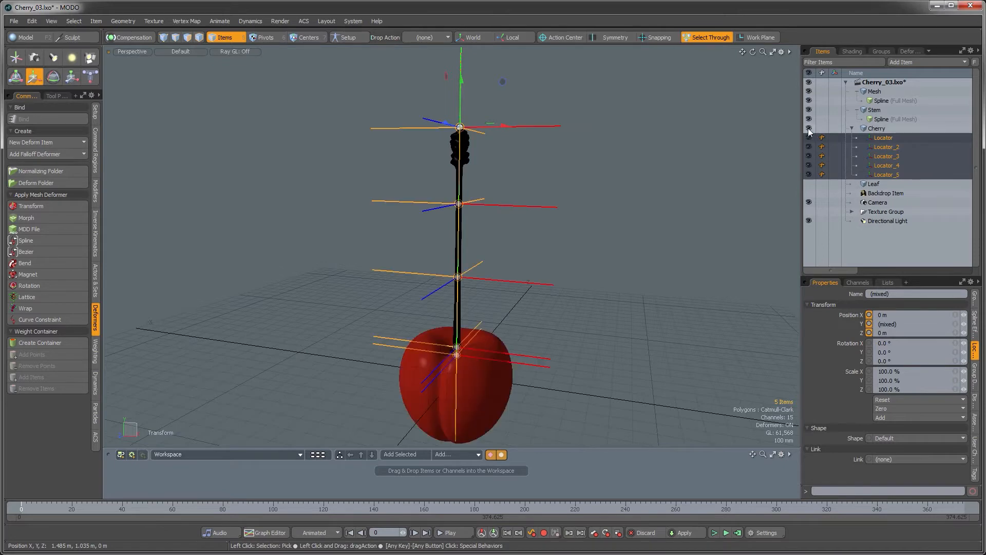
Test the parented locators by moving the Cherry about 210 mm along X and trying to rotate it
click(454, 393)
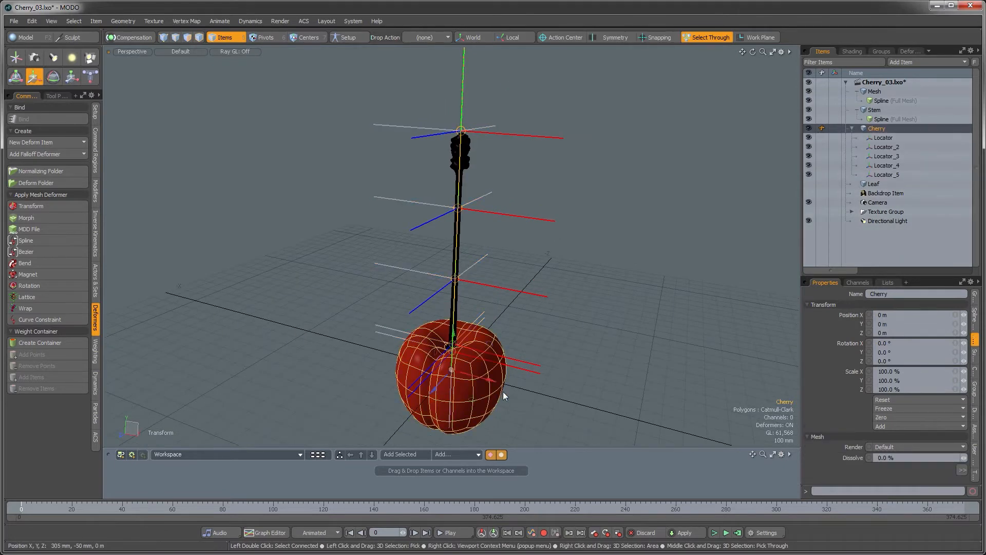
drag(470, 400, 535, 374)
key(e)
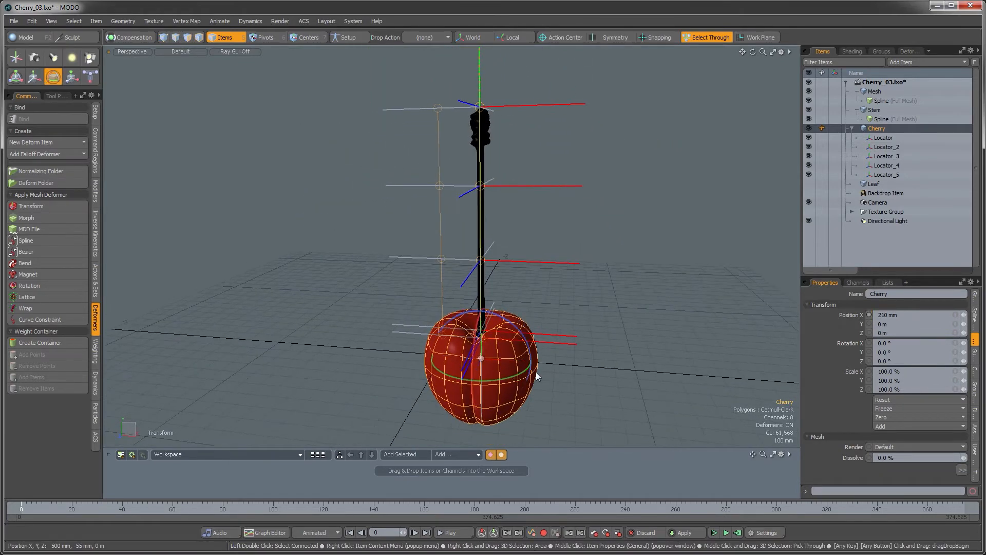
drag(522, 330, 534, 343)
Undo the Cherry's test transforms, drop the transform tool and clear the selection
key(ctrl+z)
key(ctrl+z)
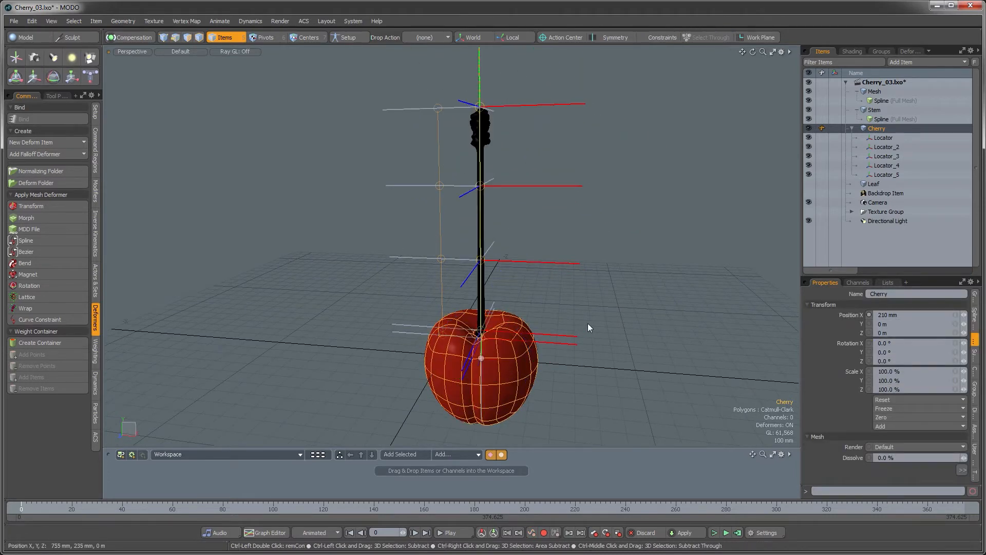
key(ctrl+z)
key(ctrl+z)
alt+drag(575, 326, 539, 339)
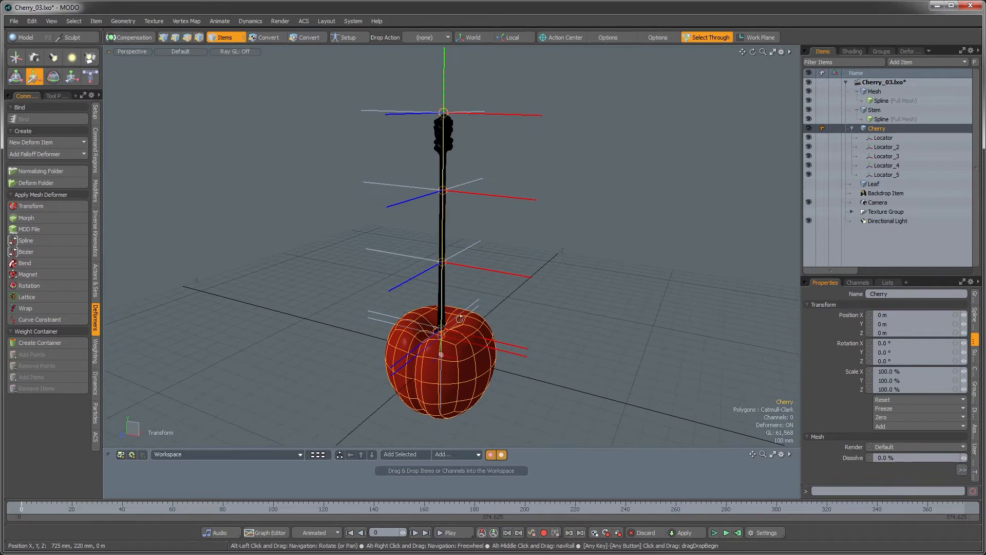
key(q)
click(513, 306)
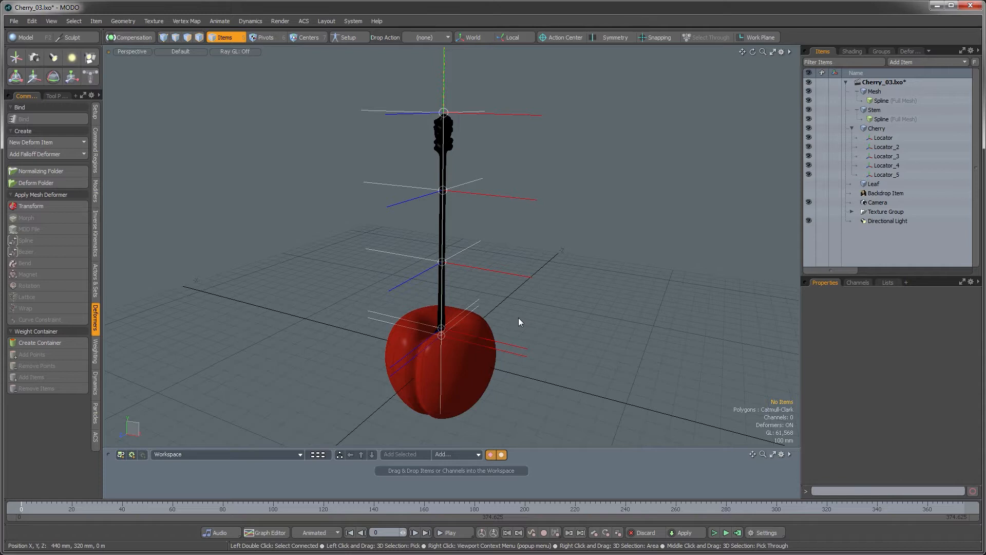
Bend the stem by moving its topmost locator to about 785 mm in X and 1.36 m in Y
click(500, 113)
key(e)
alt+drag(485, 142, 479, 163)
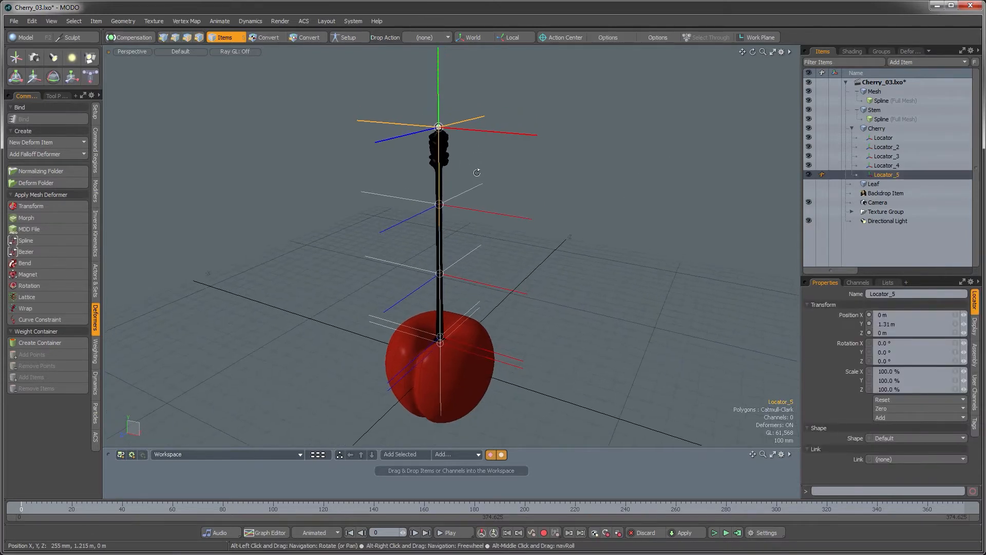
key(w)
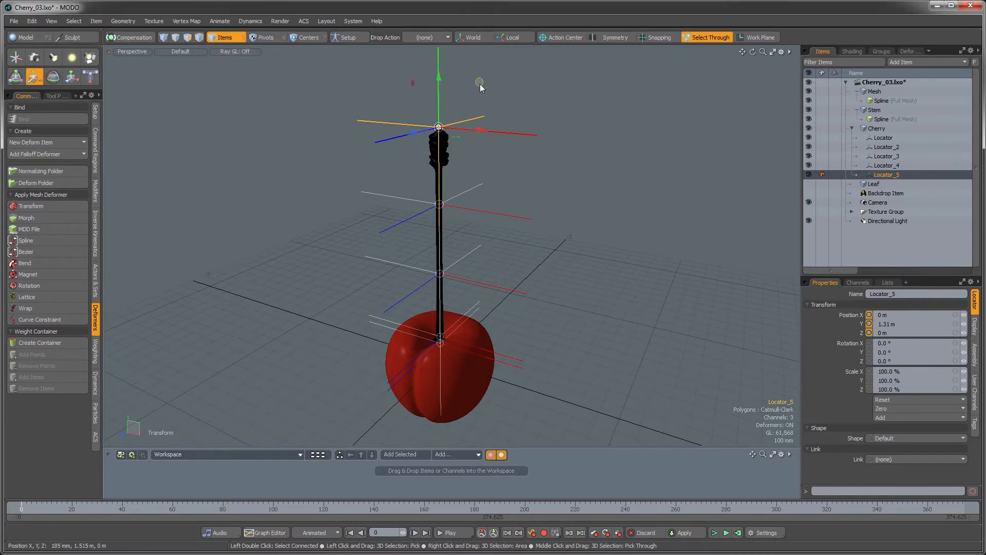
drag(479, 88, 654, 94)
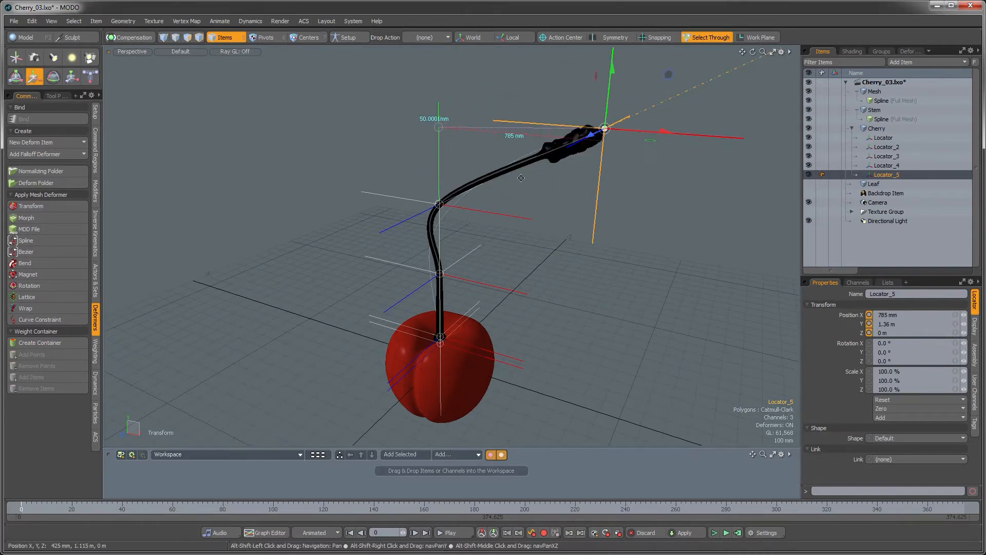
alt+shift+drag(547, 198, 491, 204)
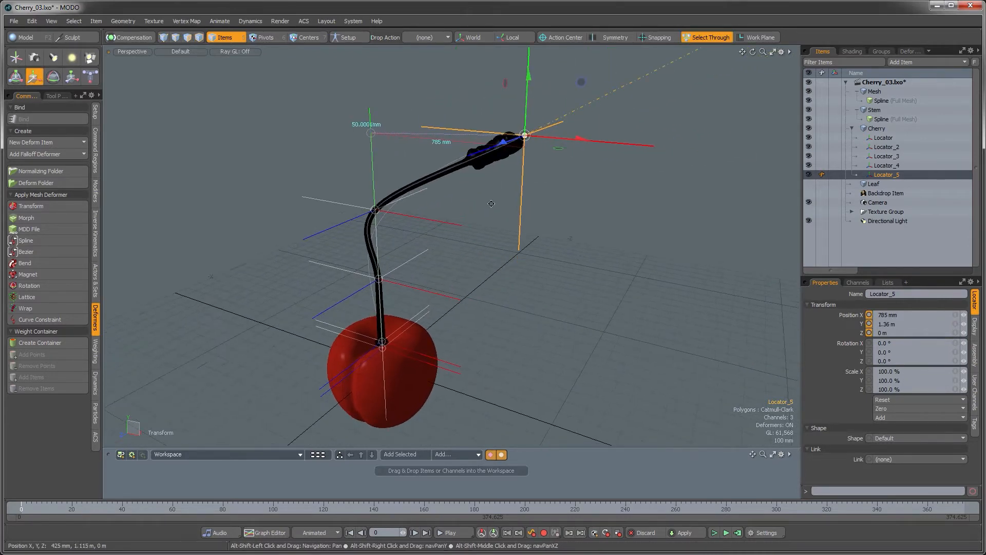
Set the Elastic value of the stem's Spline Effector to 0%
click(883, 119)
ctrl+click(881, 100)
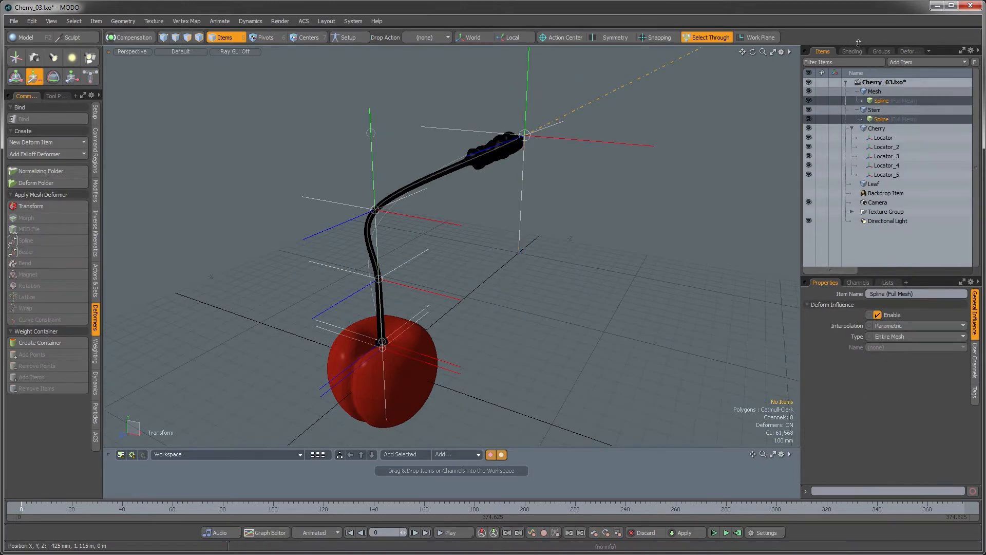
click(907, 52)
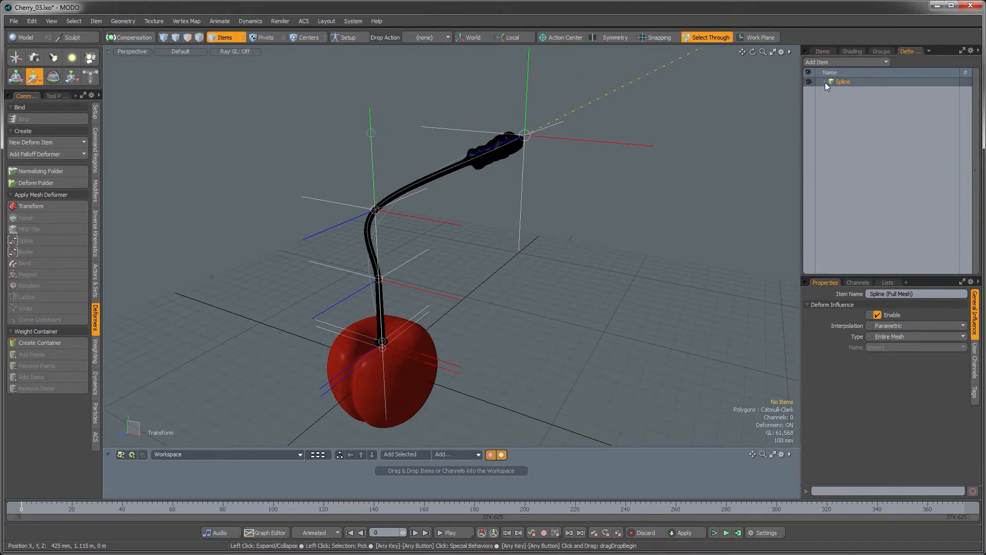
click(847, 91)
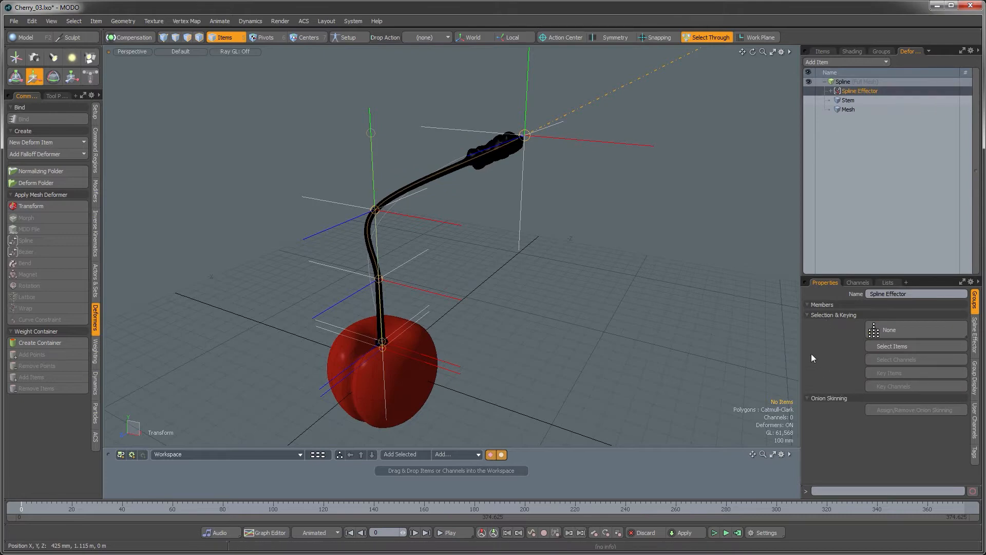
click(973, 335)
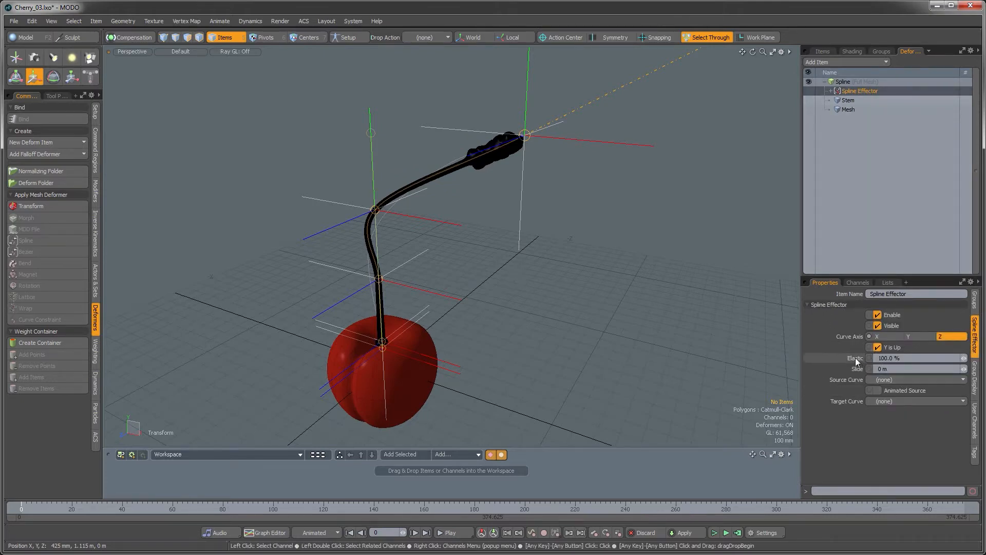
drag(901, 354, 887, 356)
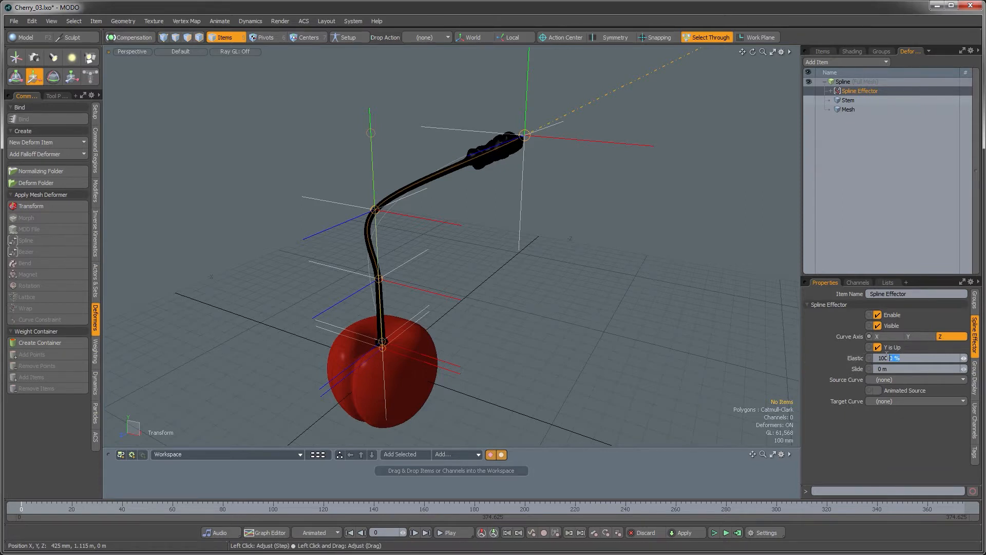
text(0)
key(Return)
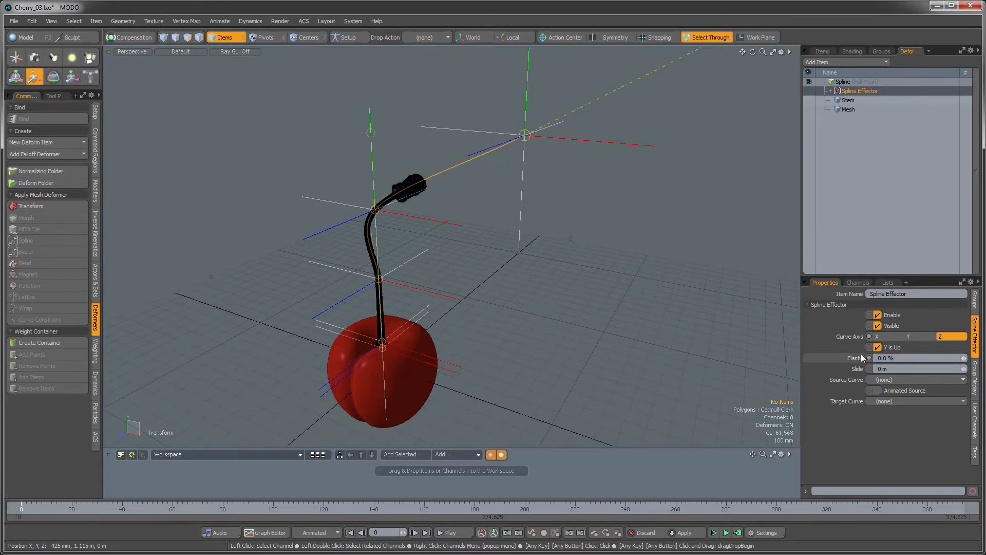
Straighten the stem by moving the topmost locator to about 15 mm in X and 1.55 m in Y, and save the scene
alt+drag(519, 326, 510, 271)
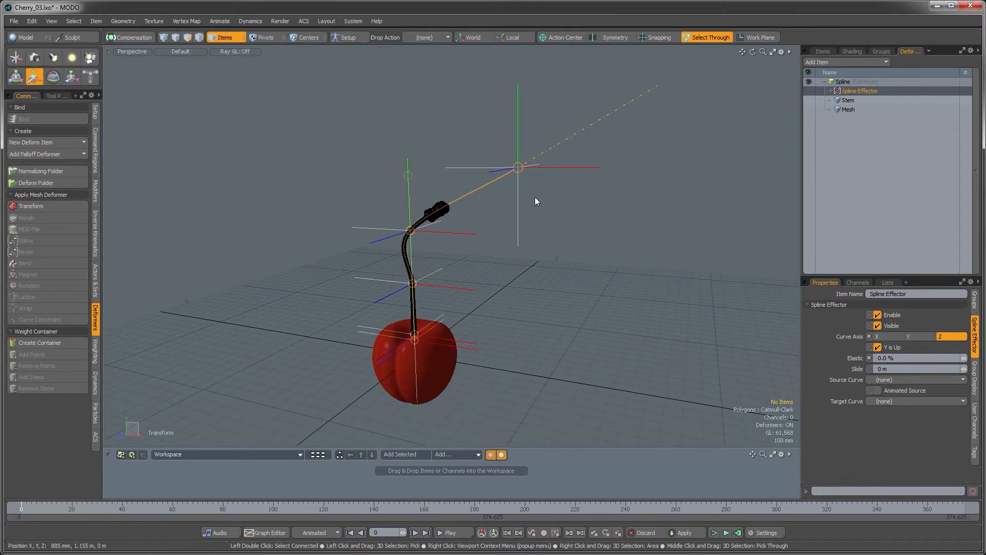
click(543, 167)
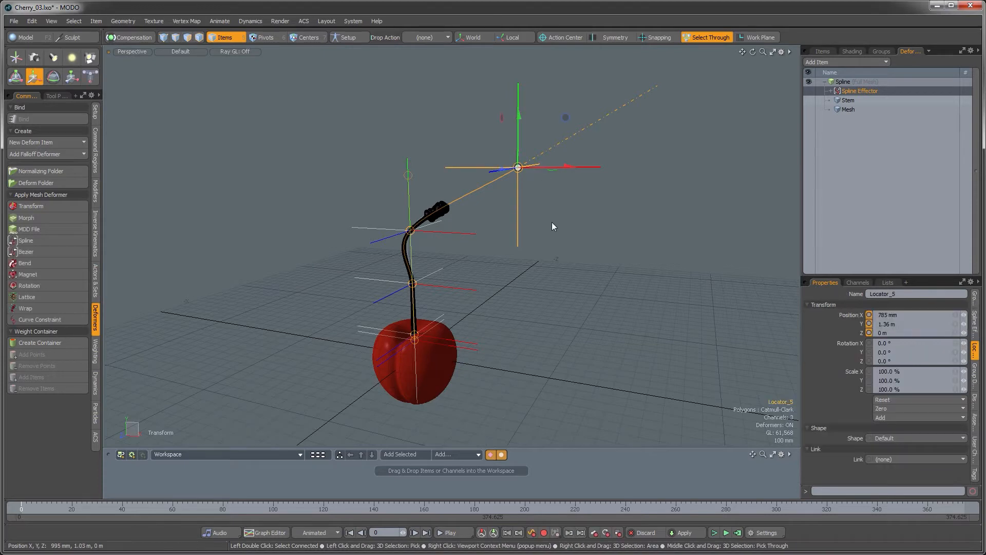
drag(565, 118, 446, 91)
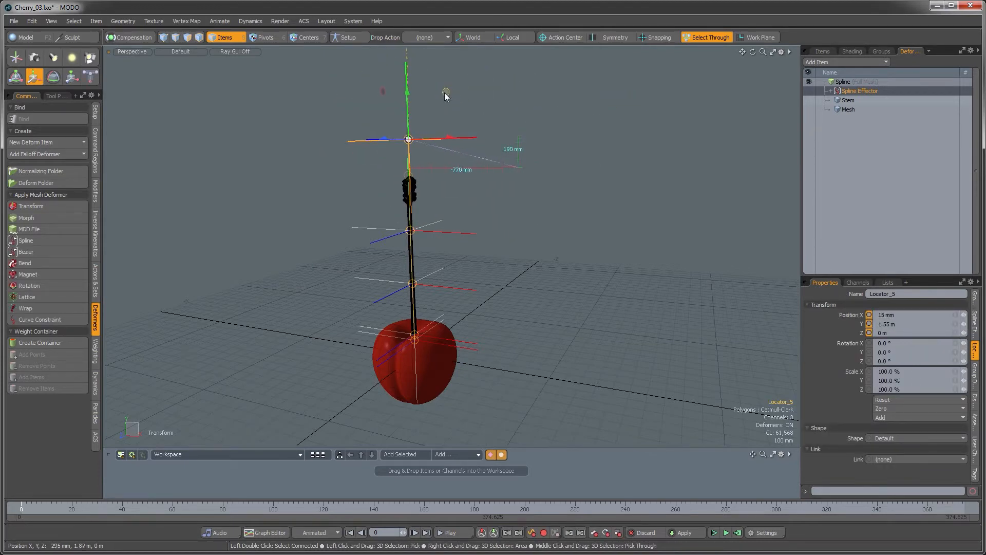
alt+drag(469, 198, 548, 325)
key(q)
click(477, 212)
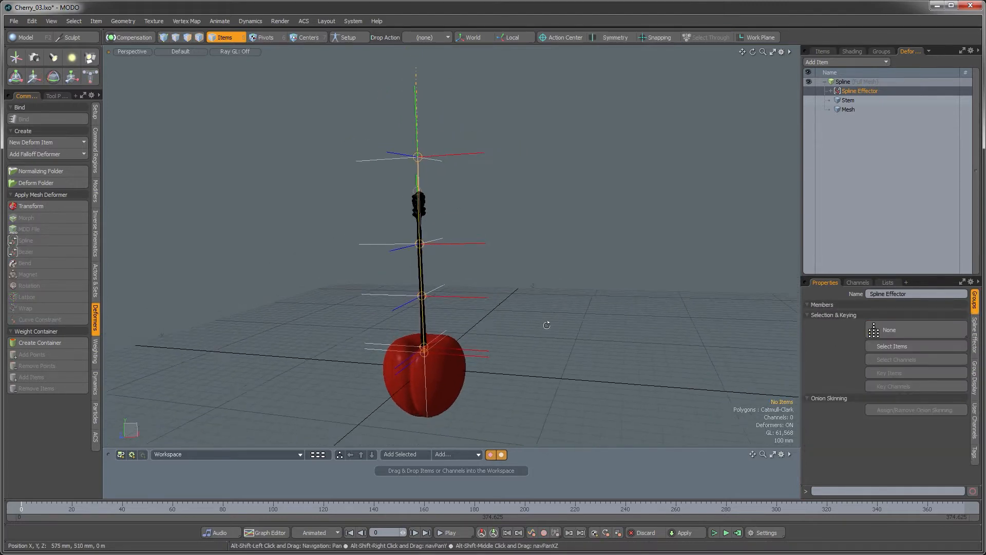
click(14, 21)
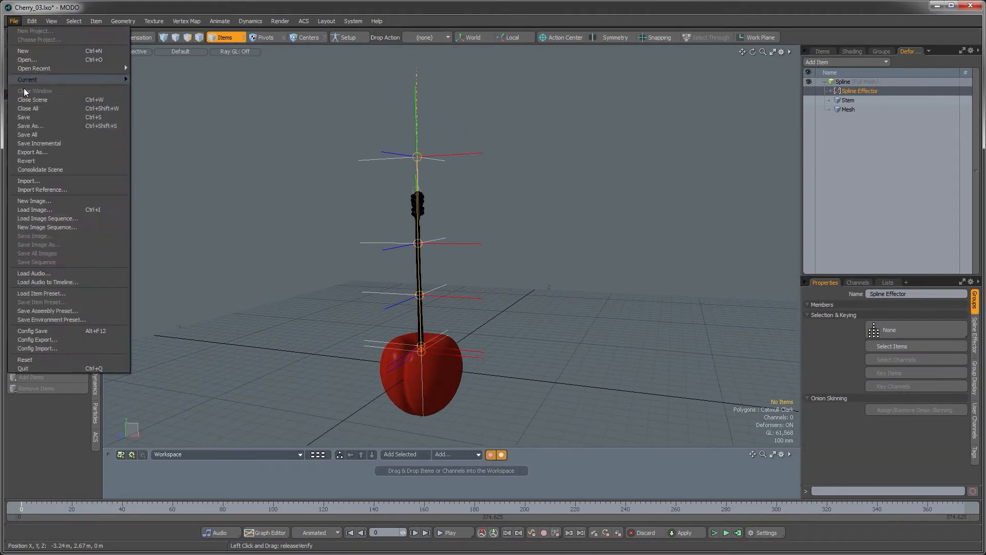
click(26, 117)
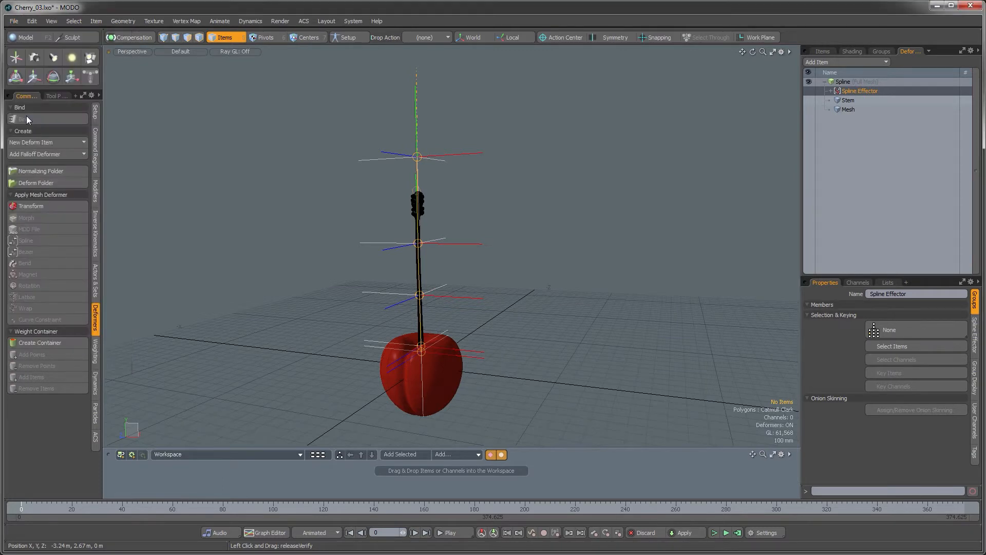
Curve the stem by moving Locator_3 to about -40 mm in Z and Locator_4 to about 35 mm in Z and 942 mm in Y
alt+drag(530, 255, 471, 271)
click(454, 271)
key(w)
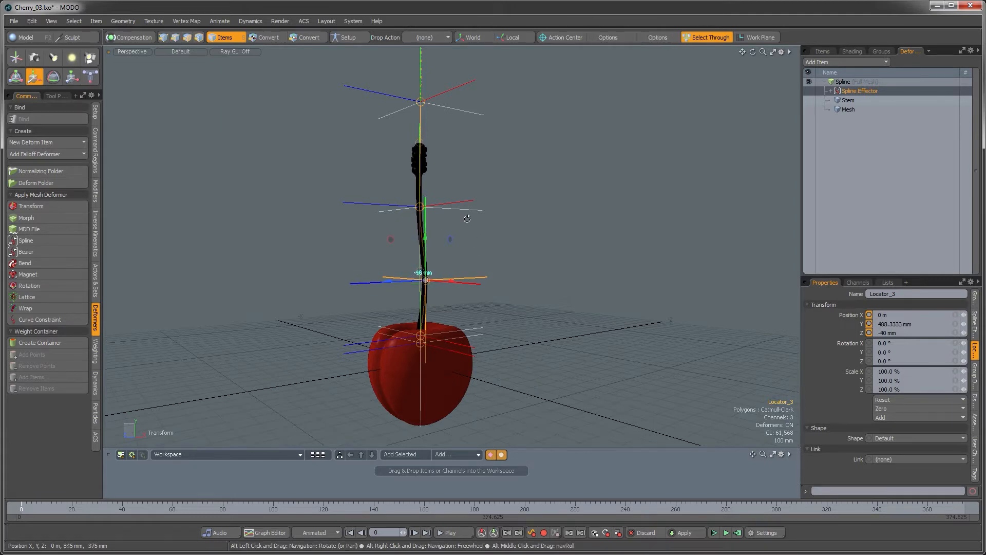
click(464, 202)
drag(506, 224, 501, 222)
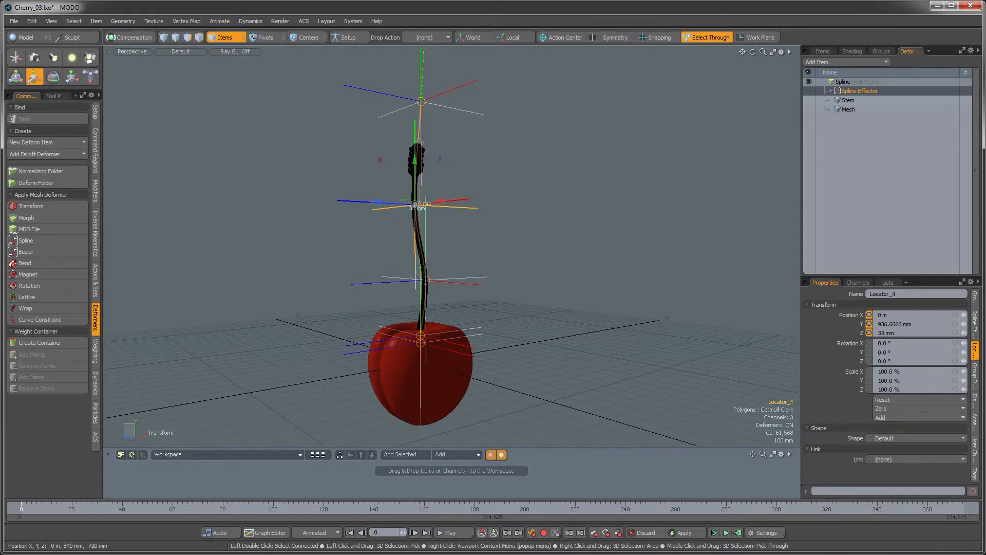
key(alt)
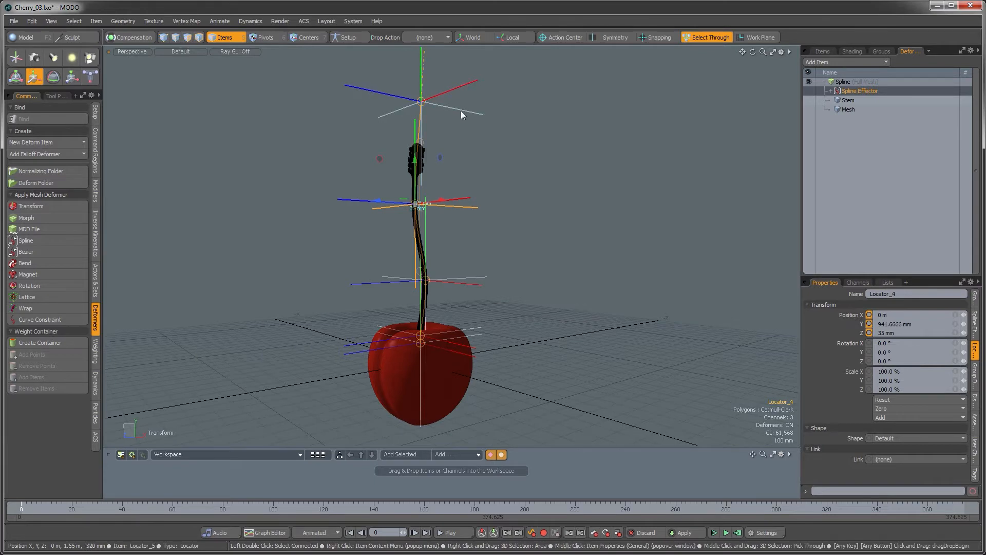
Tilt the stem's tip by moving the topmost locator to about -110 mm in Z and 1.565 m in Y
click(461, 110)
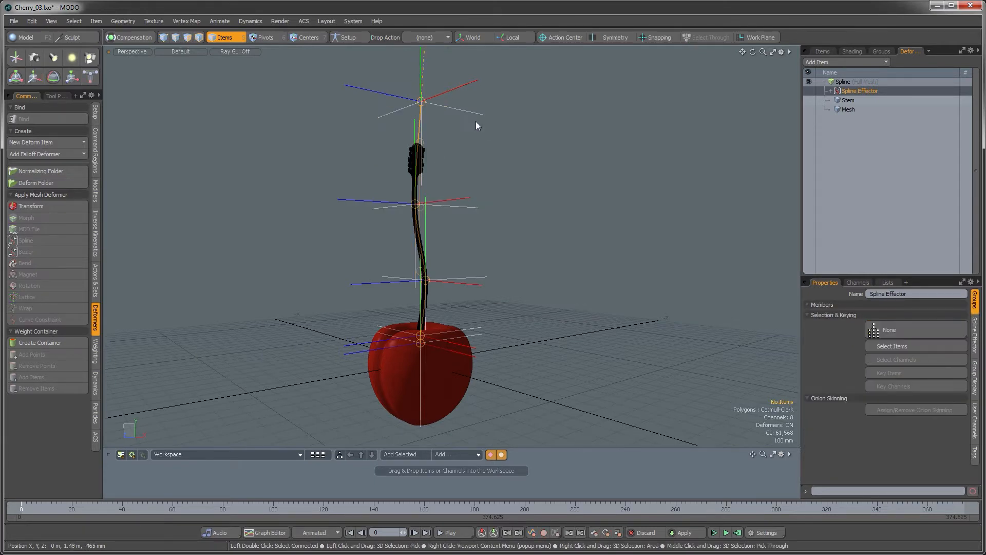
click(477, 128)
key(w)
drag(494, 162, 509, 162)
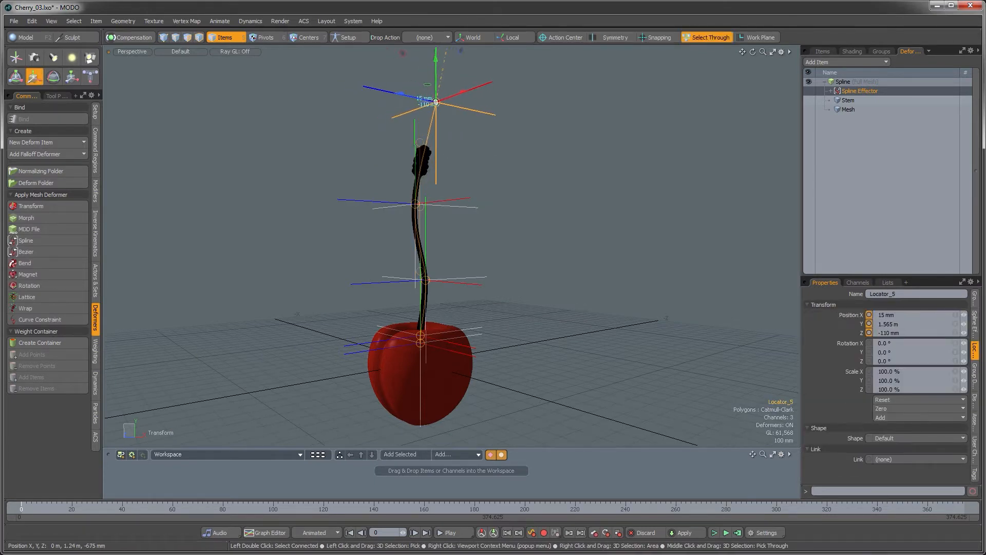
Bring Locator_3 back to 0 m in Z and lower it to about 363 mm in Y
click(455, 279)
drag(511, 282, 506, 283)
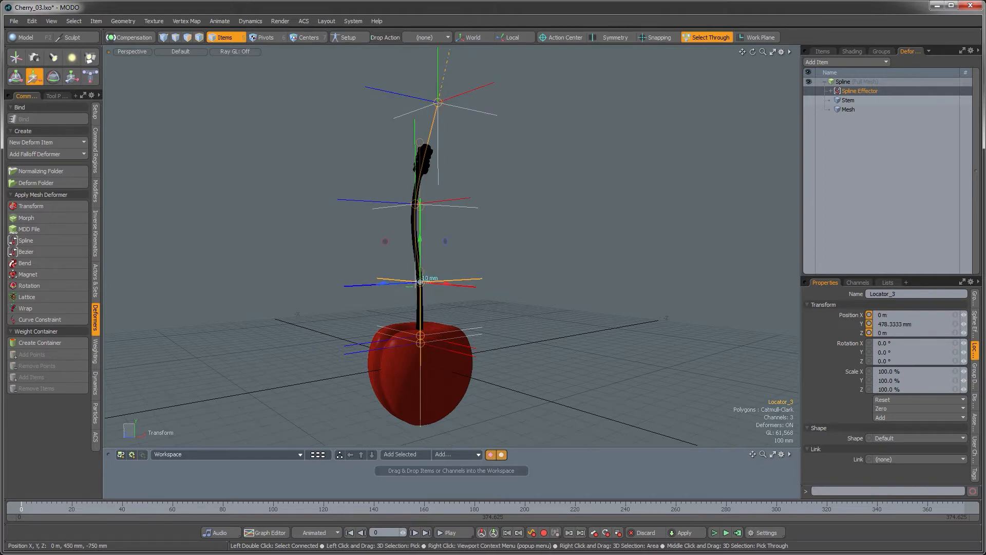
drag(420, 282, 420, 301)
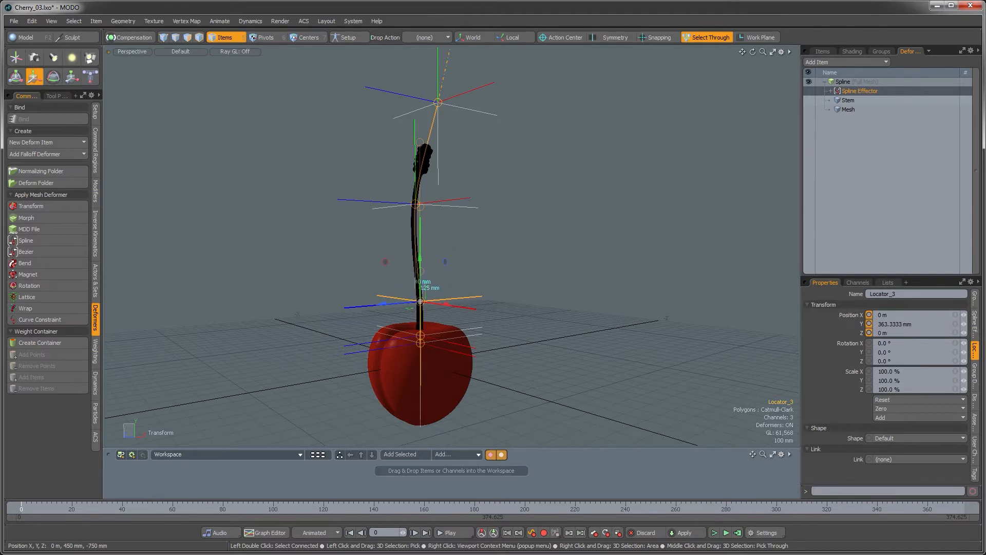
Shift Locator_4 to about -30 mm in X and 937 mm in Y, and save the scene
alt+drag(513, 286, 490, 233)
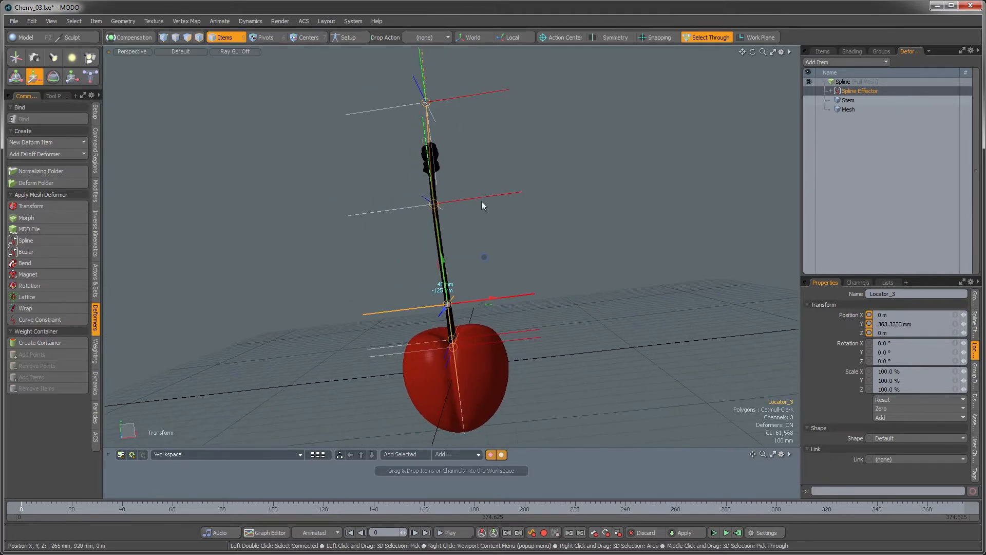
drag(434, 204, 430, 205)
alt+drag(494, 255, 437, 302)
alt+drag(436, 302, 477, 258)
key(ctrl+s)
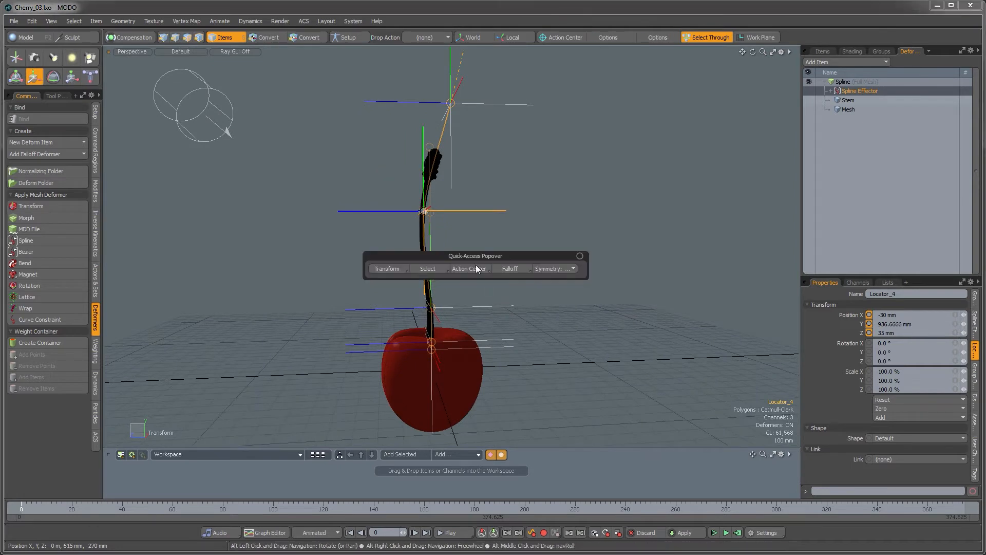
Check the cherry and its curved stem in a render preview, and close the preview
alt+drag(488, 218, 462, 234)
key(F9)
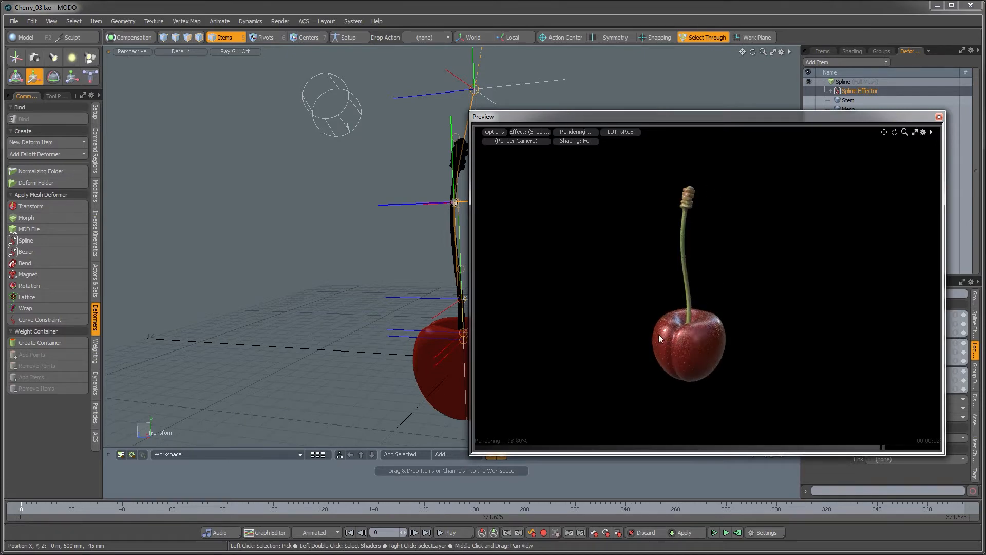
click(937, 118)
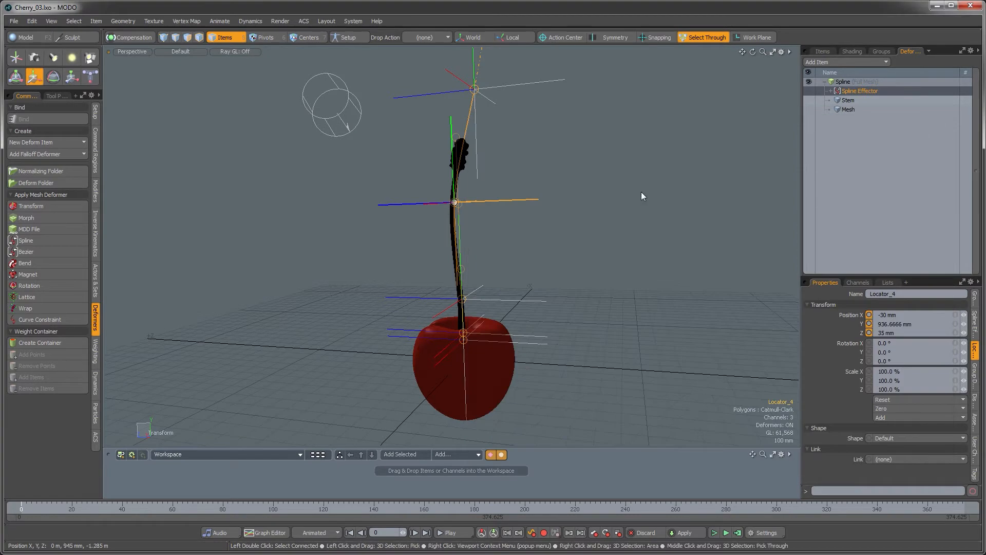
Collapse the Cherry, Stem and Mesh hierarchies in the item list and group these three items under a group locator
alt+drag(529, 186, 546, 210)
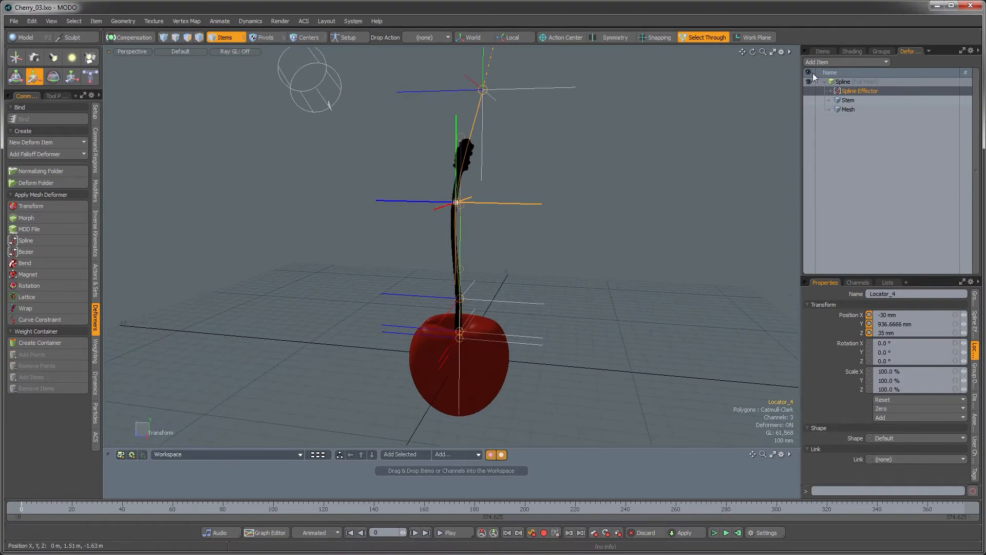
click(824, 54)
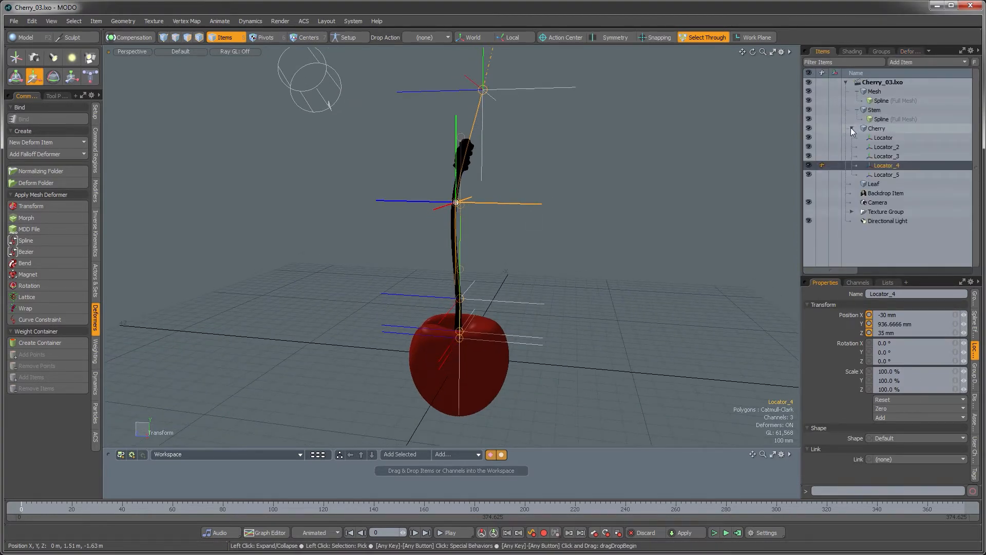
click(850, 129)
click(857, 110)
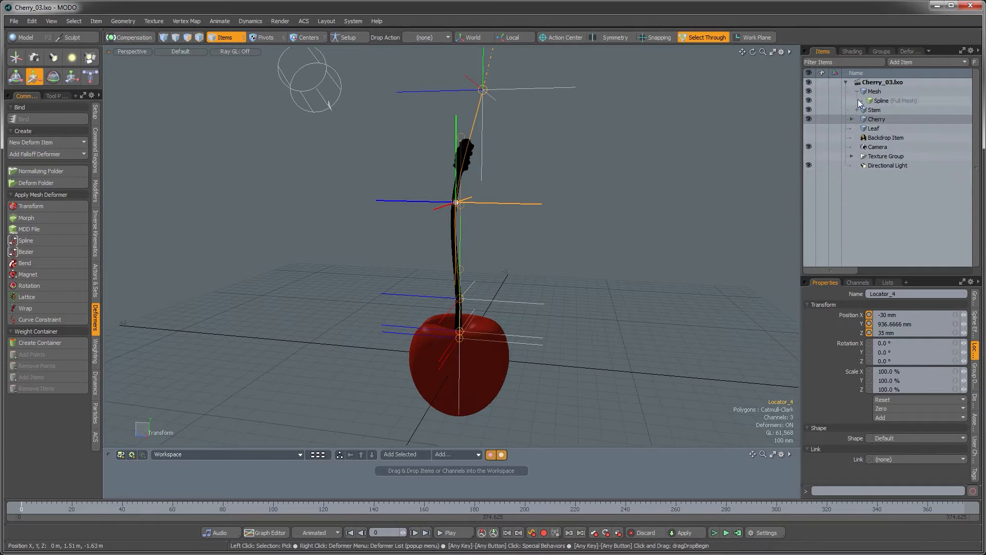
click(854, 90)
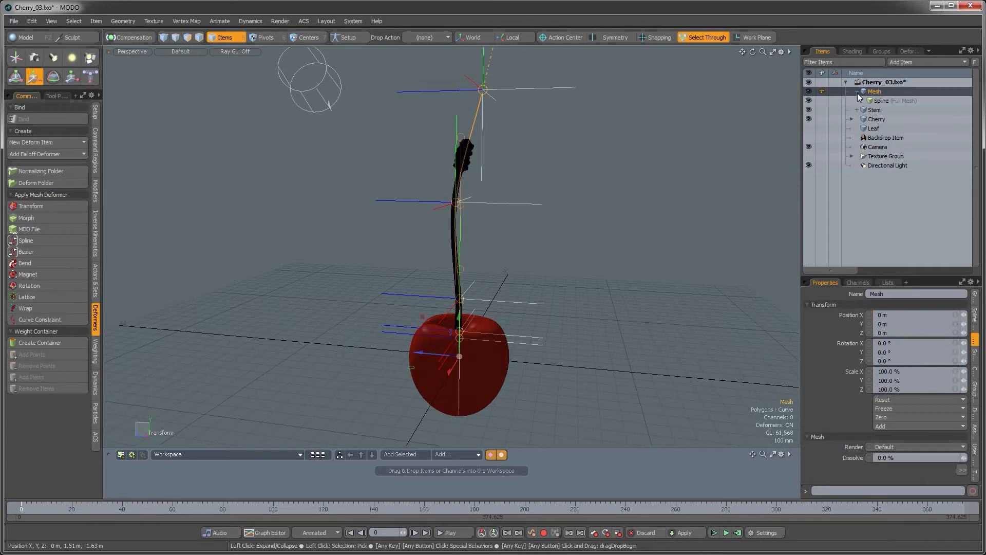
ctrl+click(875, 110)
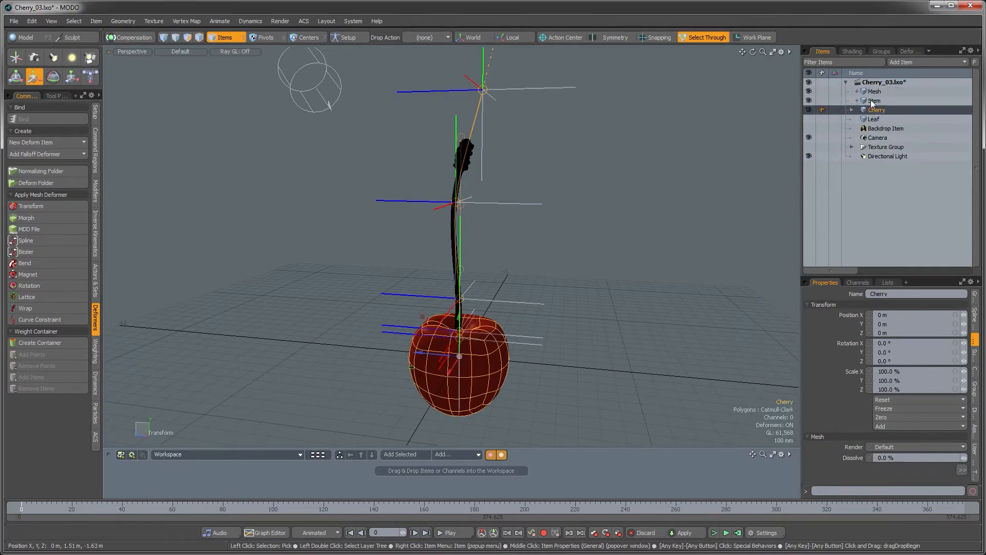
ctrl+click(873, 101)
key(ctrl)
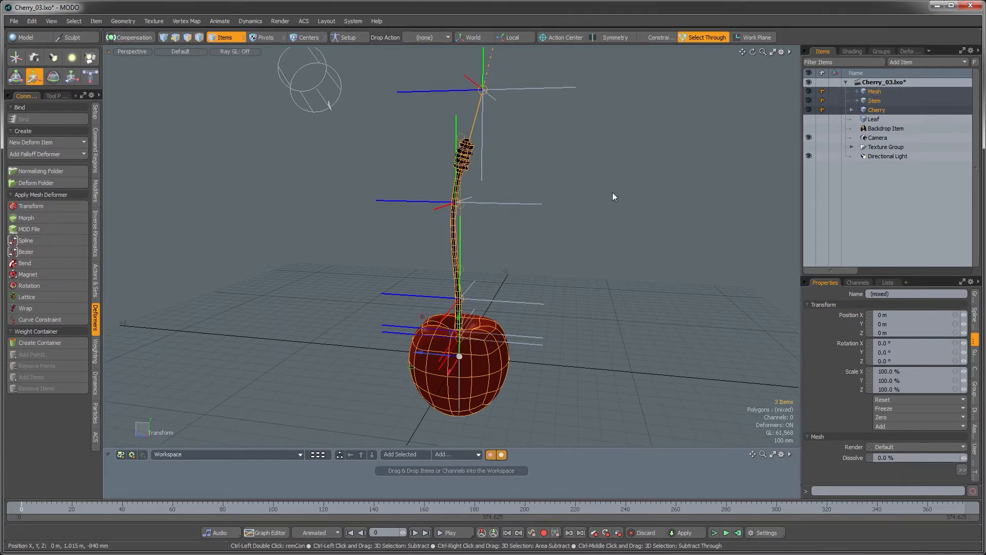
key(ctrl+g)
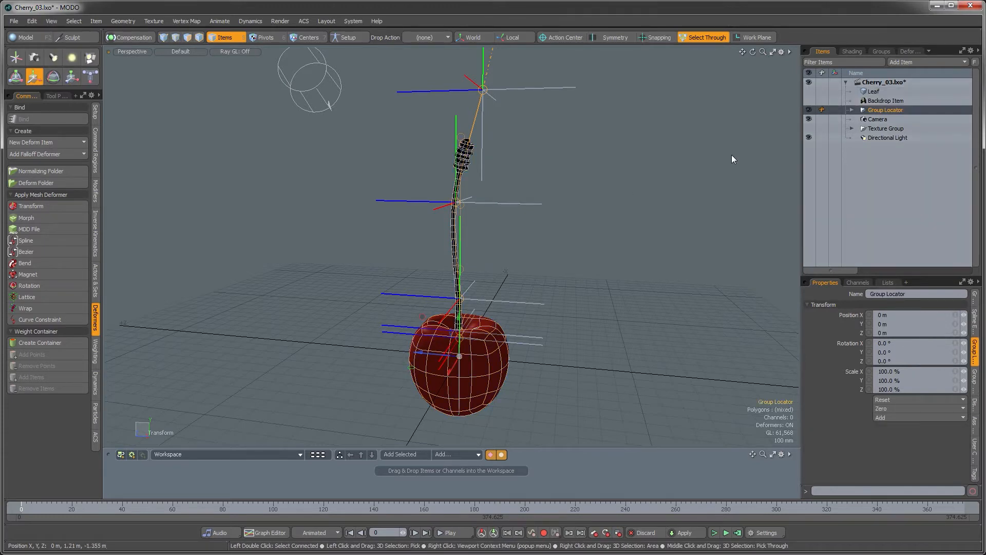
Rename the group locator as CherryAll01
double_click(880, 110)
text(Cherr)
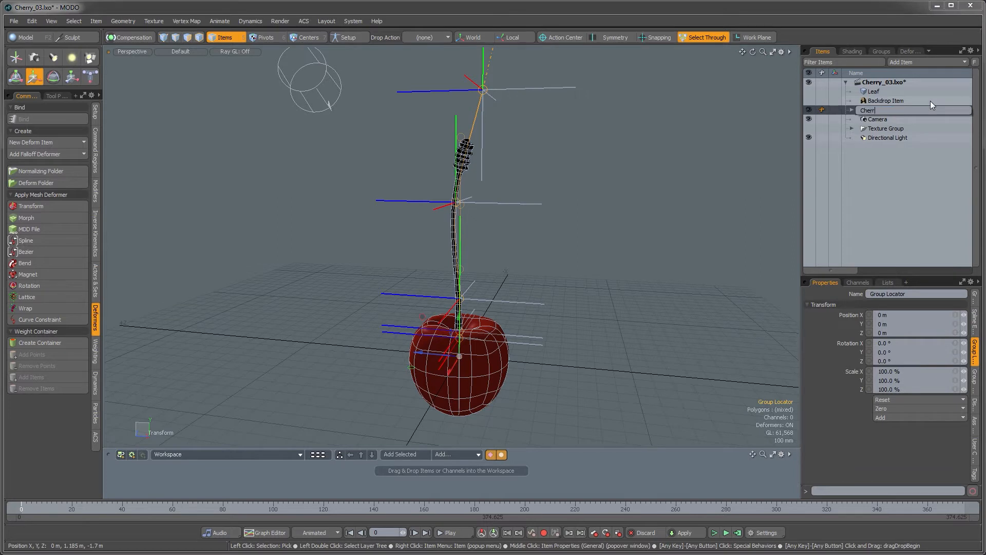
text(yAll01)
key(Return)
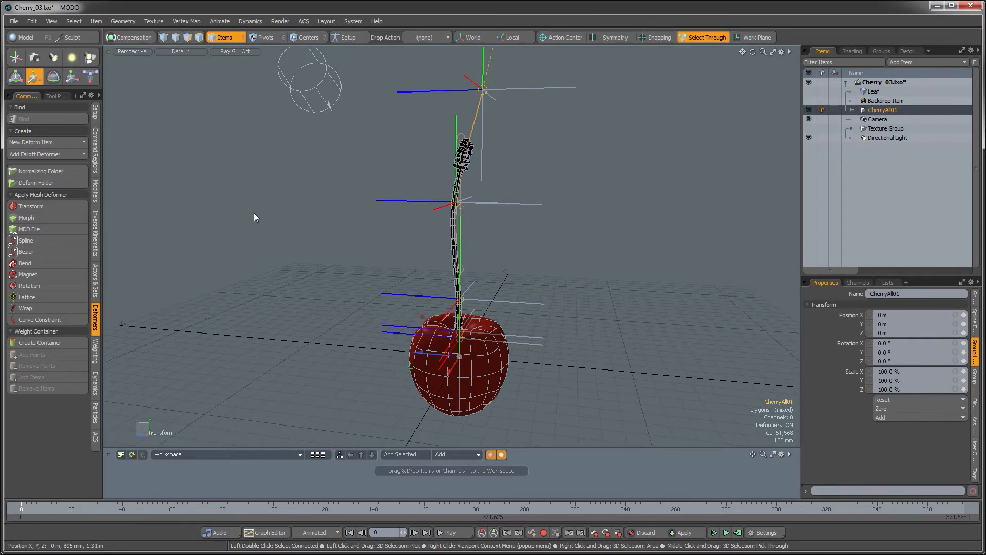
Save the scene as Cherry_03b.lxo in the Video_07 folder, replacing the existing file
click(14, 21)
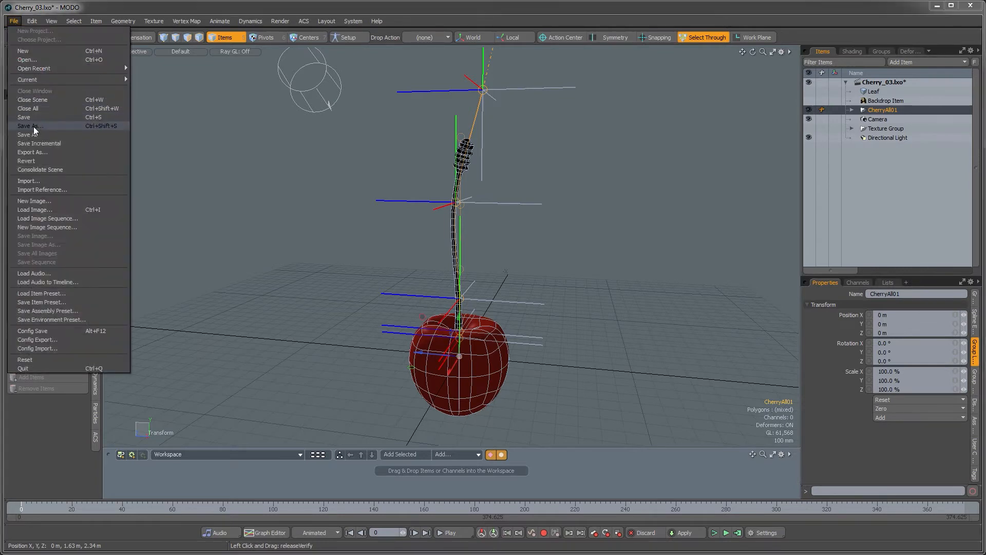
click(33, 126)
click(128, 97)
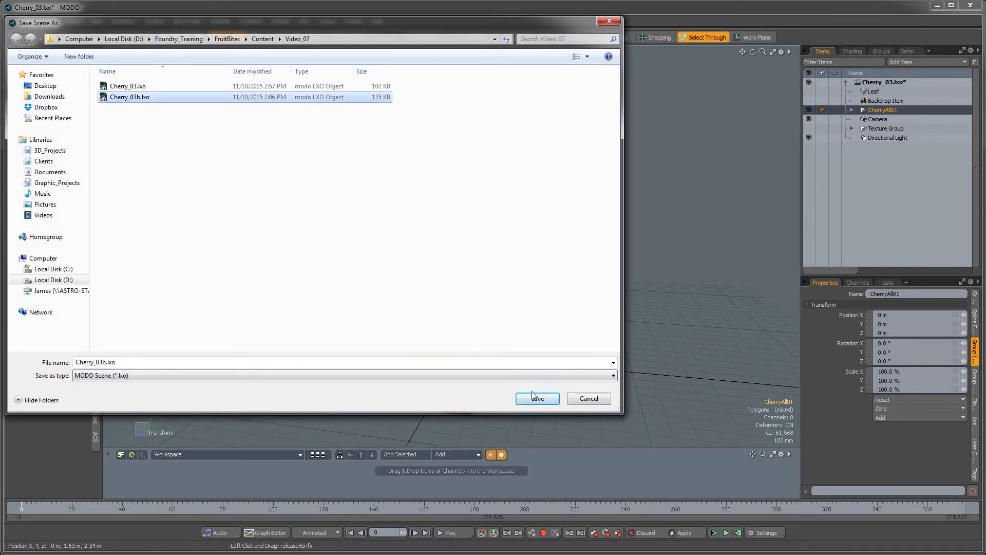
click(547, 400)
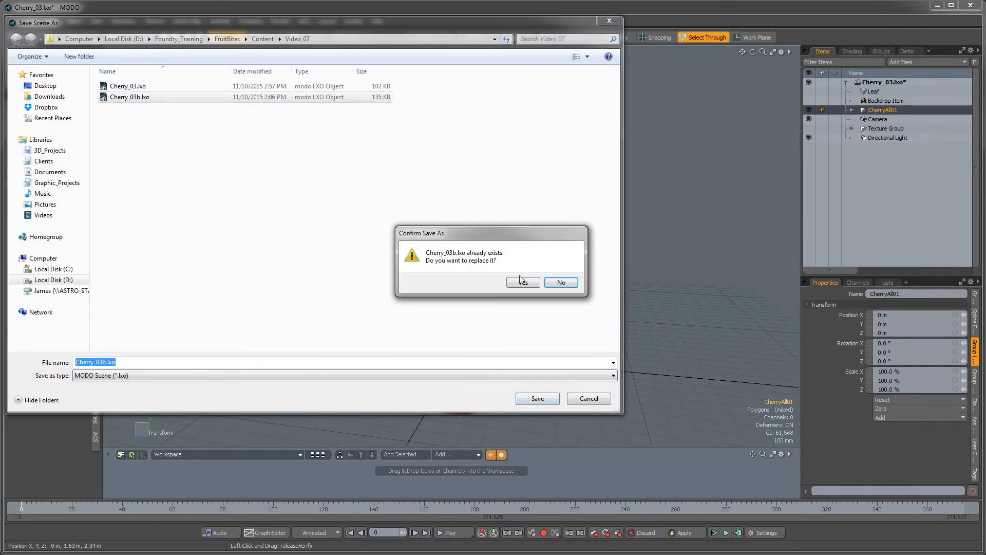
click(522, 282)
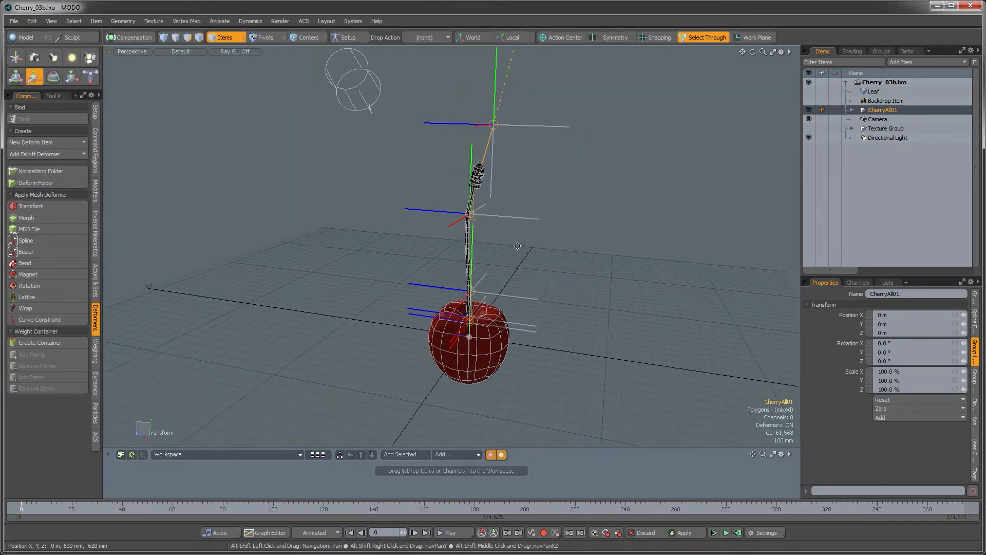
Duplicate the whole CherryAll01 group together with its hierarchy
alt+drag(517, 245, 665, 287)
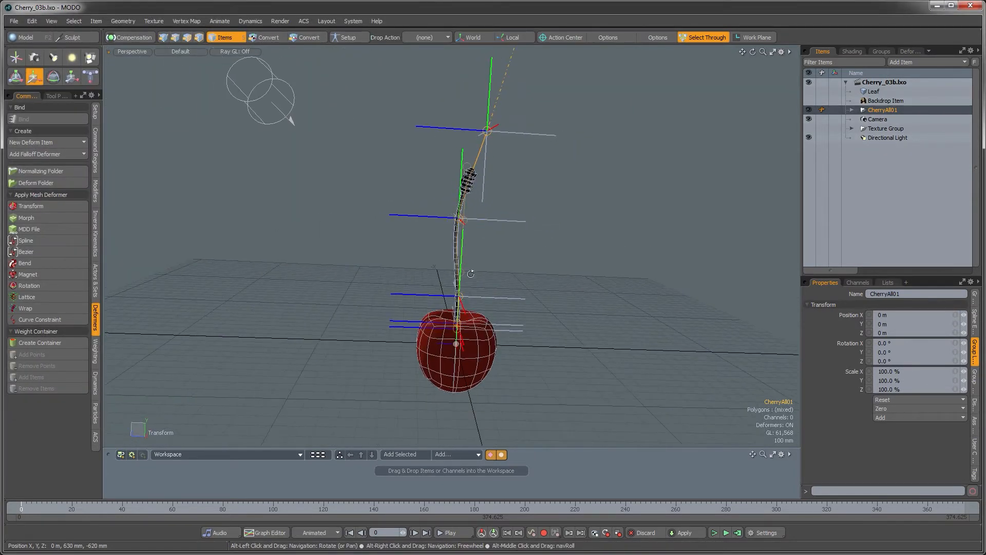
right_click(880, 109)
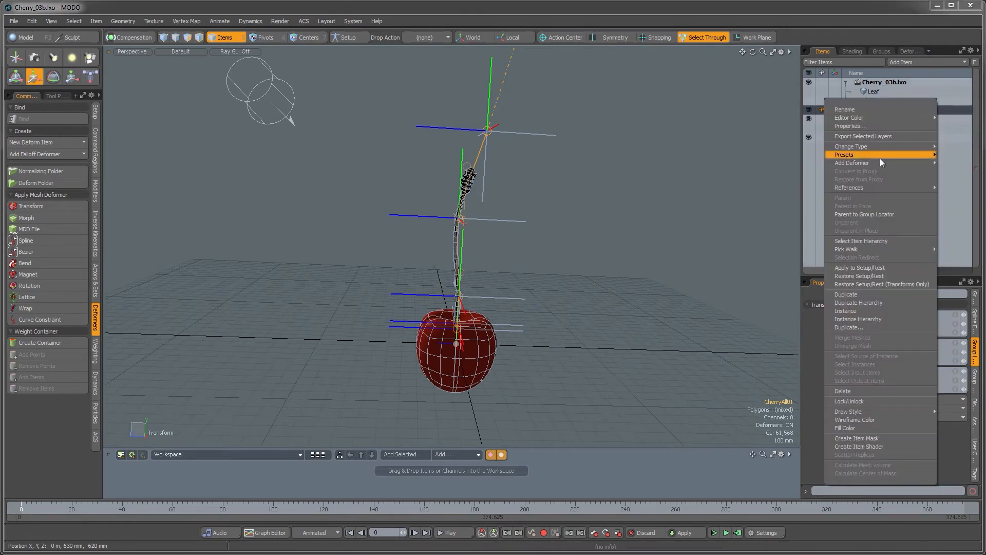
click(861, 303)
mouse_move(500, 264)
alt+mouse_down()
mouse_move(521, 270)
mouse_move(505, 268)
alt+mouse_up()
Expand the duplicated group and move Cherry_2 beside the original cherry, to -720 mm in Z
click(851, 119)
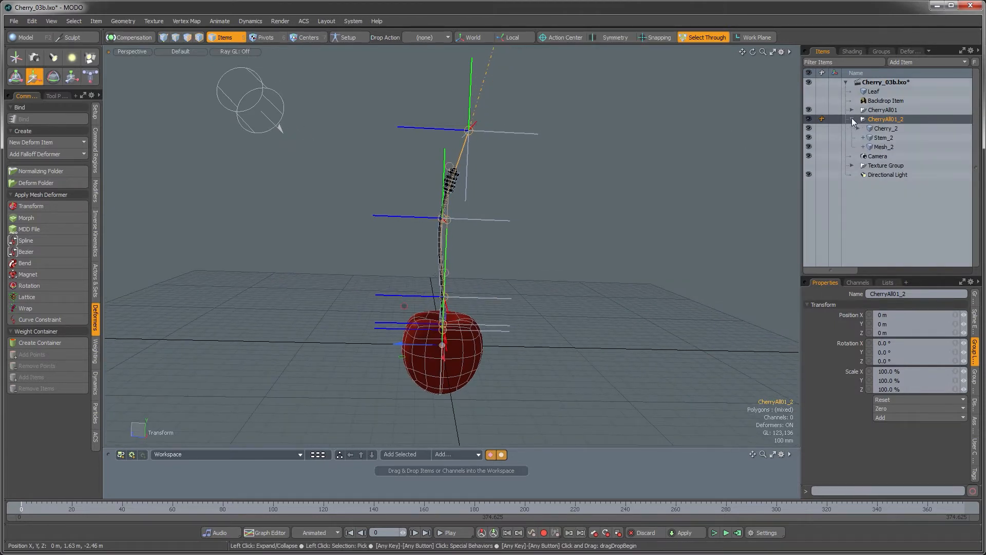
click(885, 129)
alt+drag(514, 321, 535, 300)
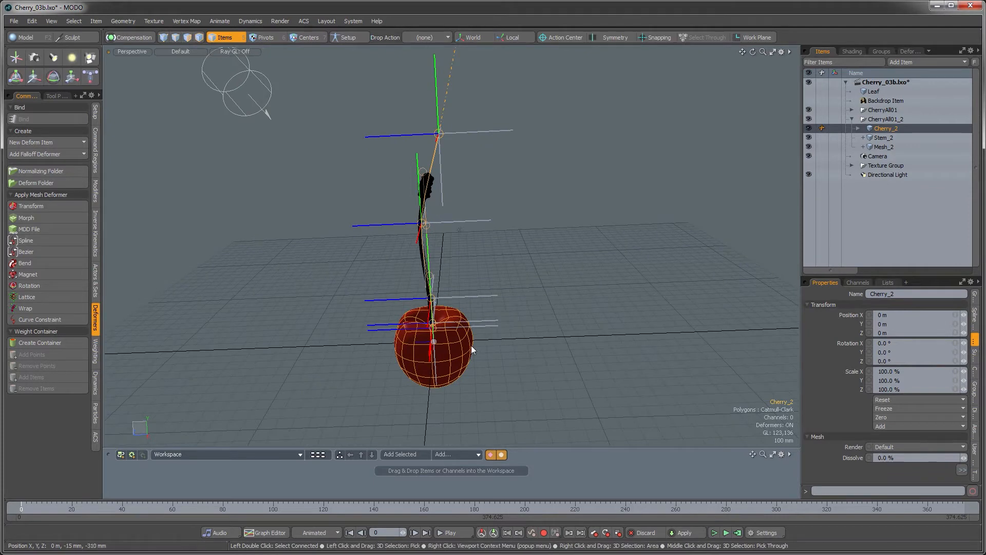
key(w)
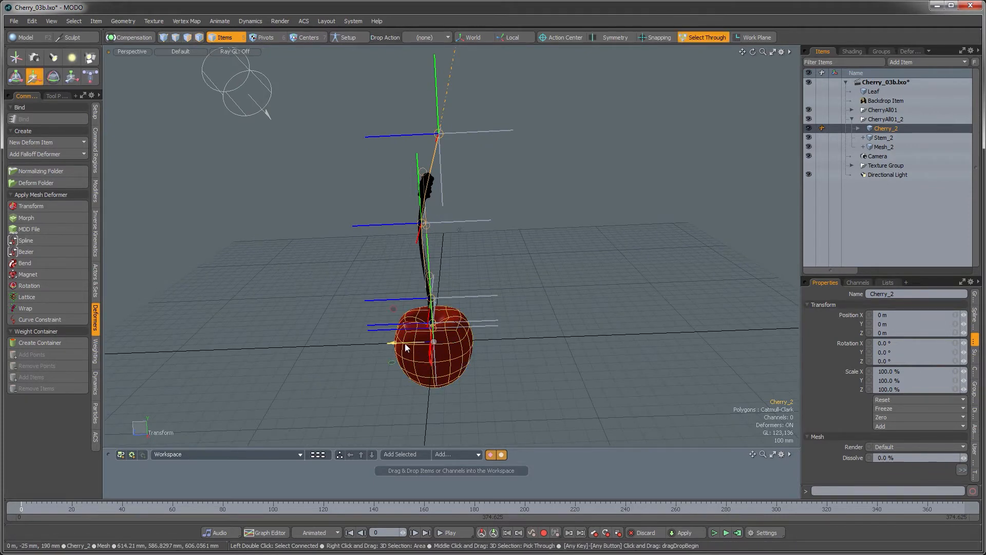
drag(404, 343, 578, 373)
key(space)
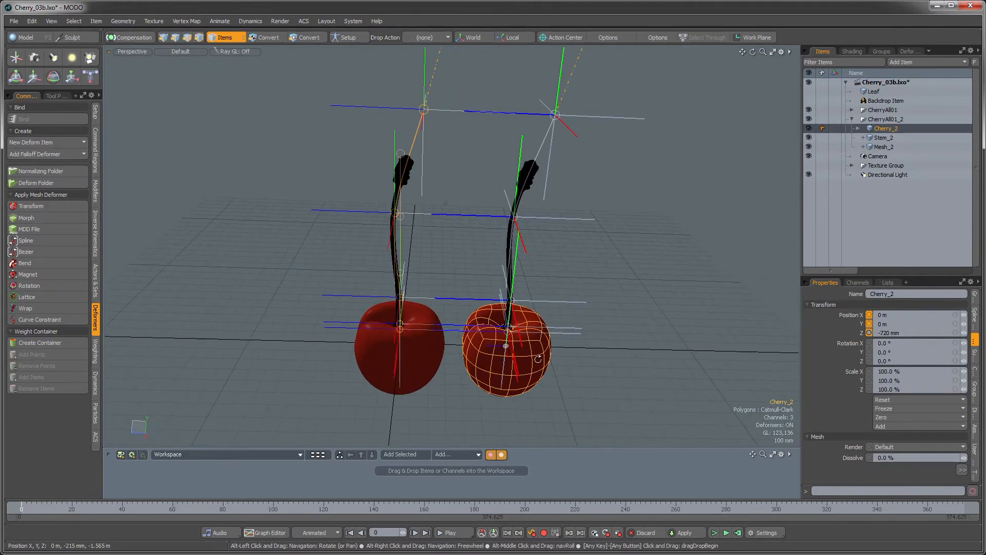
Rotate Cherry_2 to 56° about Y and clear the selection
key(e)
drag(492, 372, 569, 363)
key(space)
click(576, 382)
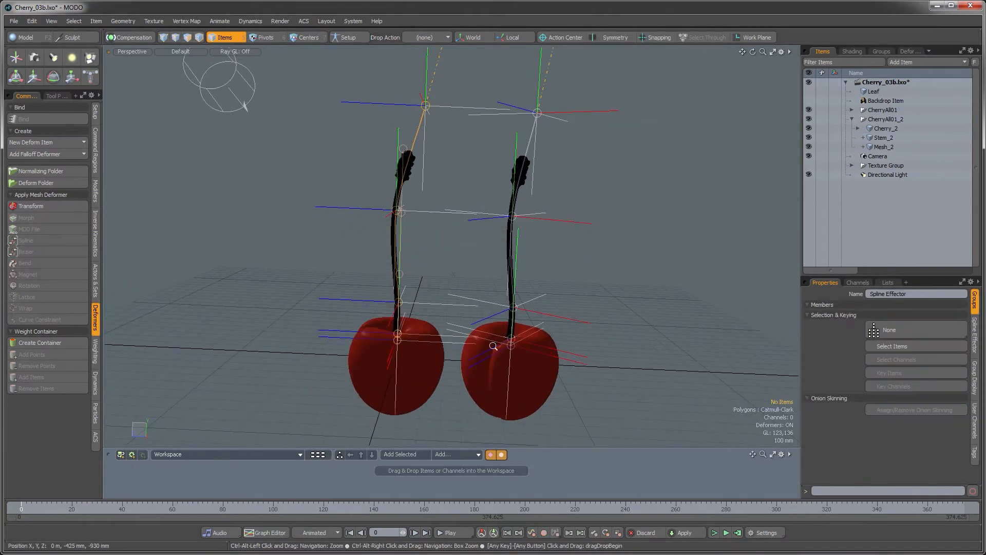
Switch to the browser, examine reference photos of cherry pairs joined at the stem, and return to MODO
key(alt+Tab)
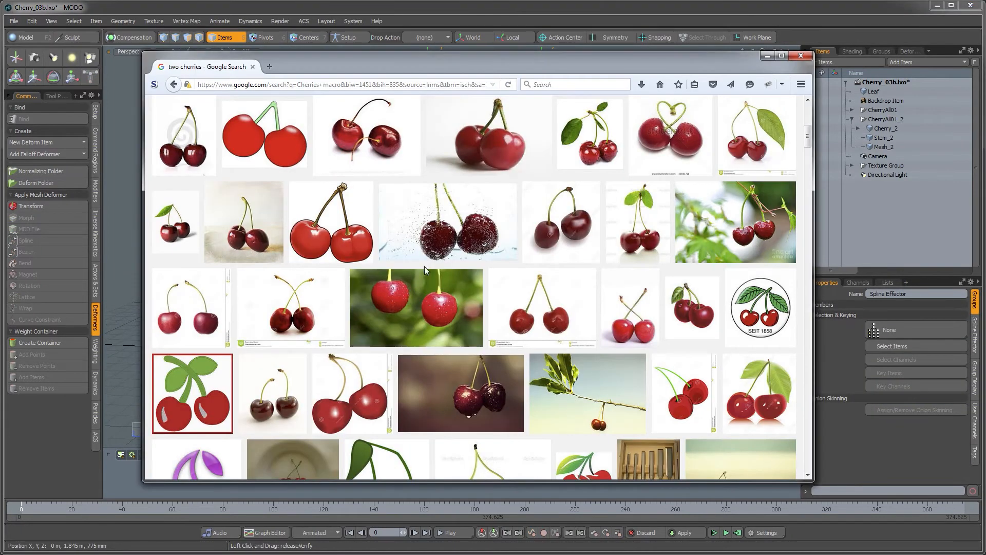
scroll(451, 236, up, 2)
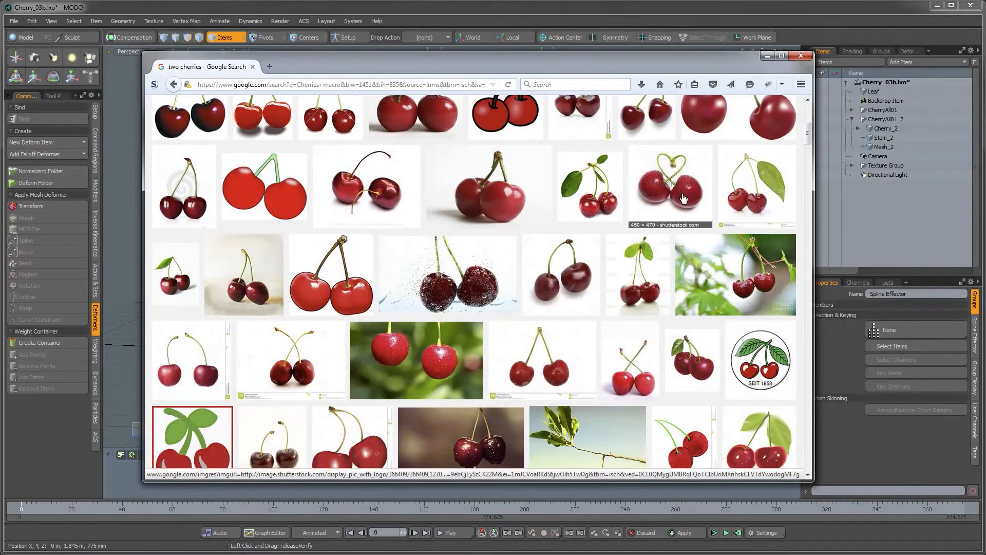
scroll(683, 197, up, 3)
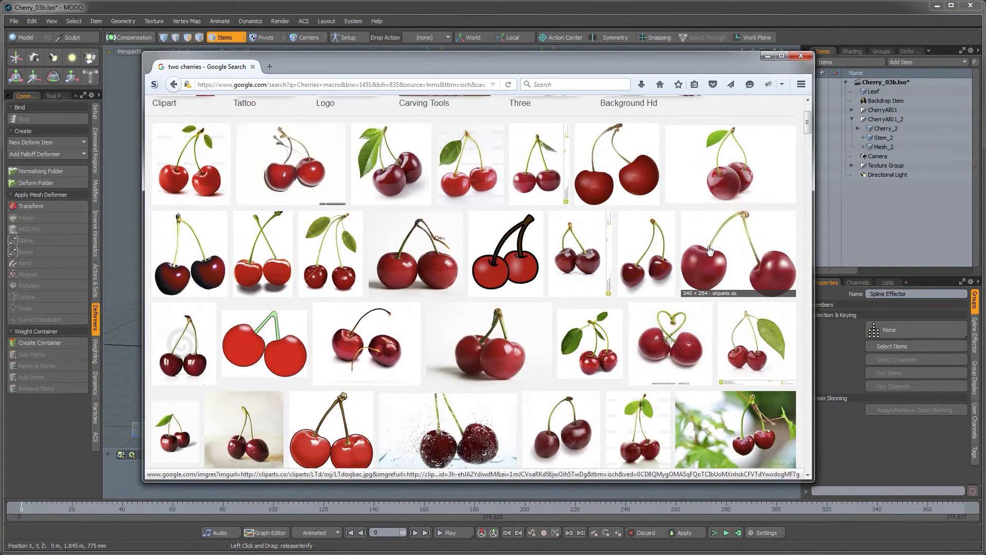
click(740, 179)
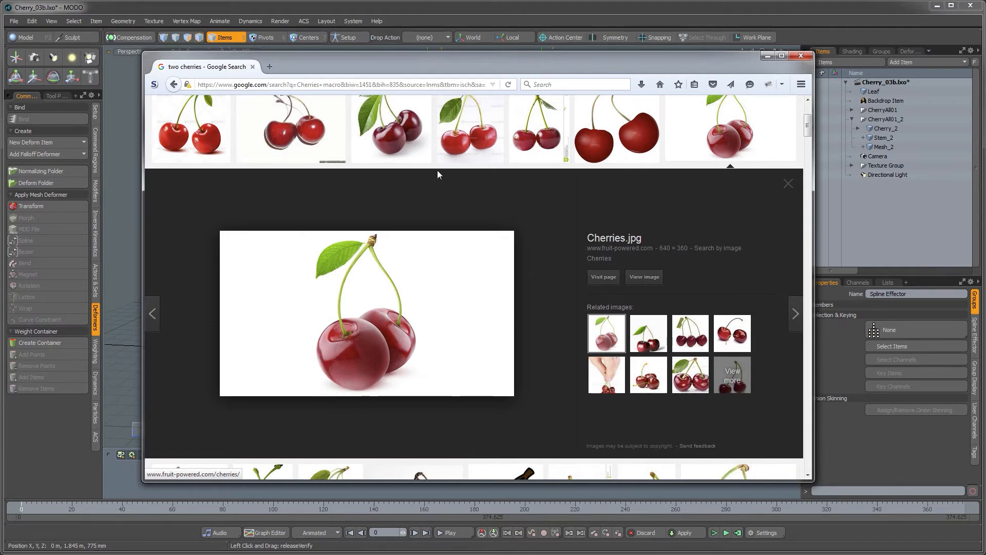
click(432, 4)
Rotate Cherry_2 further about Y to 128.5°
alt+drag(497, 372, 426, 365)
click(547, 366)
key(e)
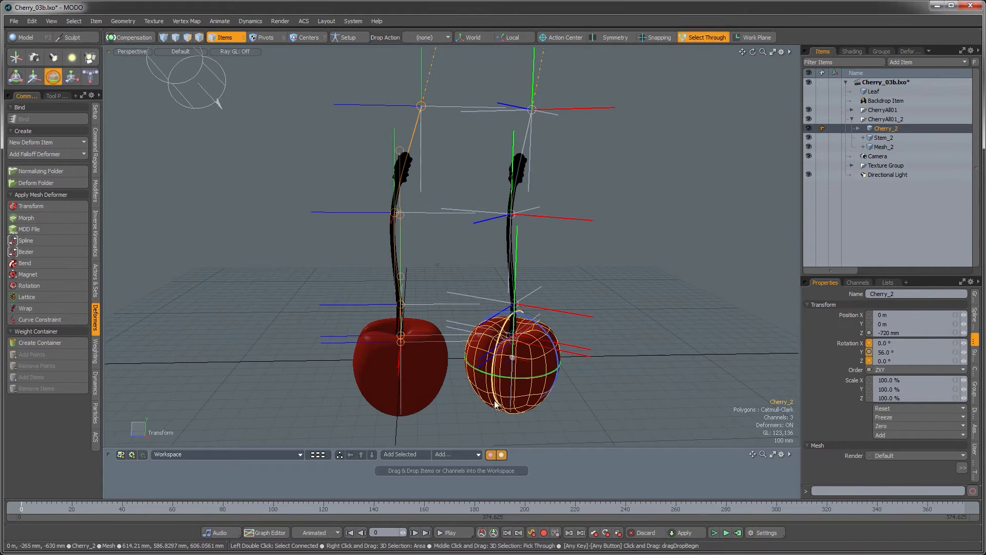
drag(500, 377, 558, 372)
Rotate the first cherry to about 4° X, 42.2° Y and 3° Z, using the local action axis with the pivot as center
click(426, 363)
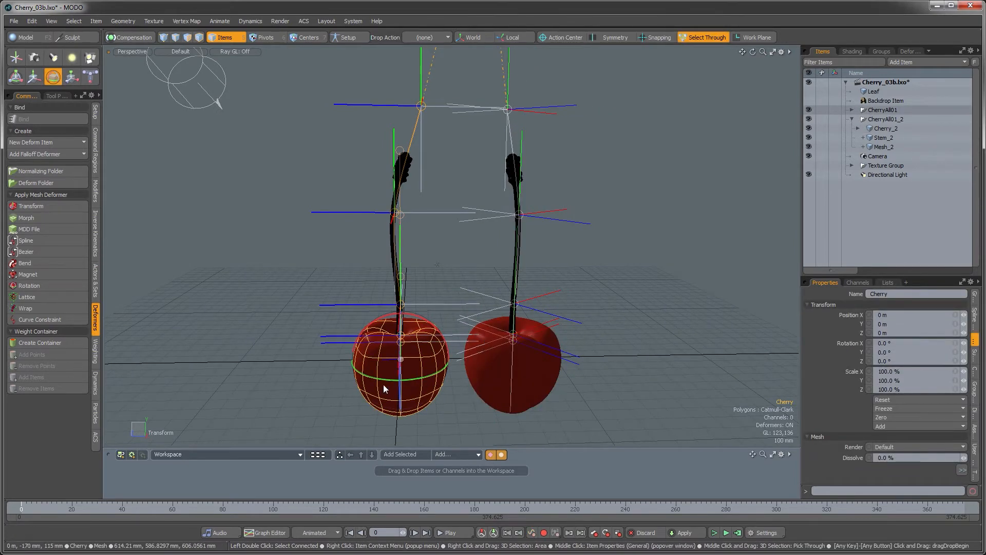
key(e)
drag(383, 380, 426, 381)
alt+drag(430, 378, 438, 298)
click(512, 43)
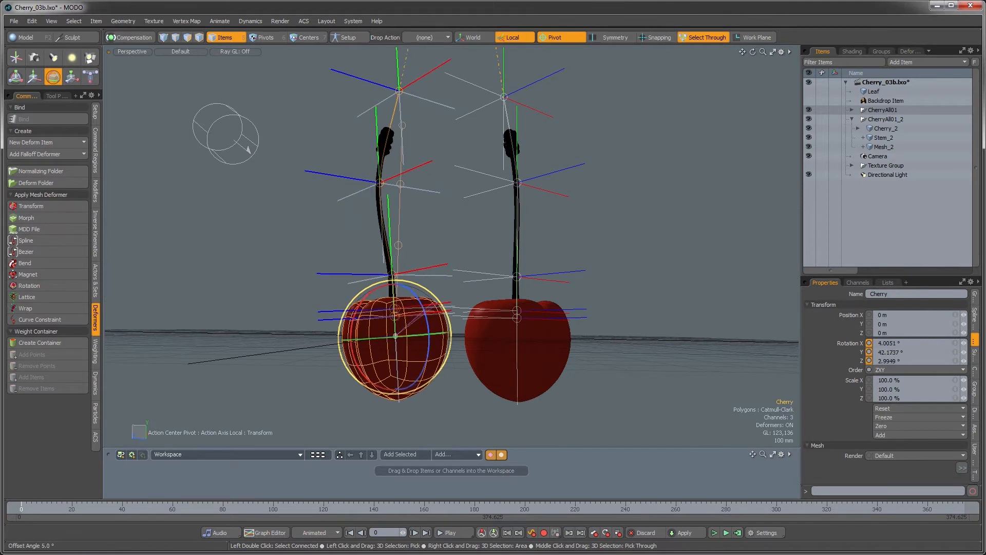
Tilt Cherry_2 slightly about its pivot and clear the selection
click(565, 334)
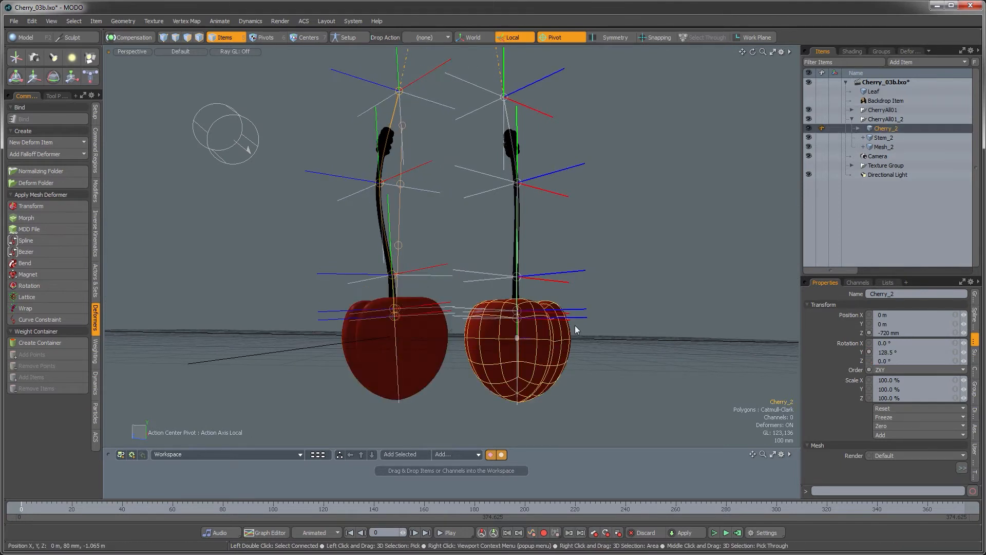
drag(561, 303, 423, 279)
key(q)
click(460, 348)
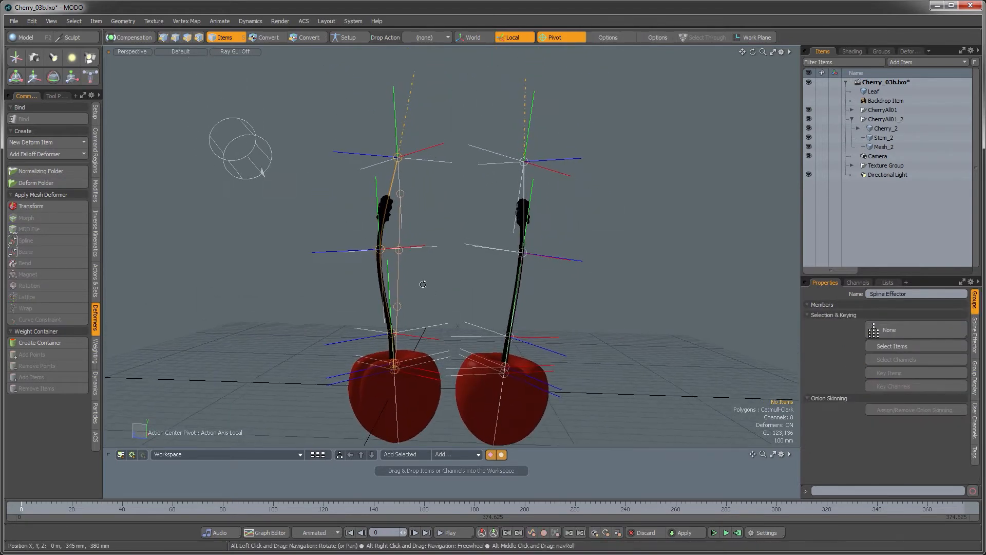
Move Locator_4 of the first stem to about 927 mm in Y and -170 mm in Z
click(409, 248)
key(w)
drag(344, 210, 369, 210)
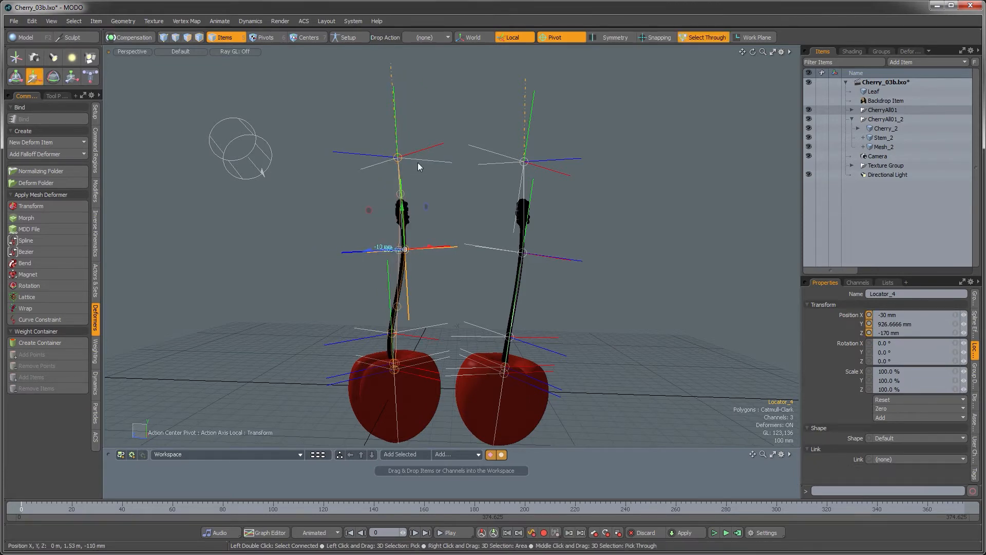
Bend the first stem's tip toward the second cherry by moving Locator_5 to 1.265 m in Y and -675 mm in Z
click(436, 163)
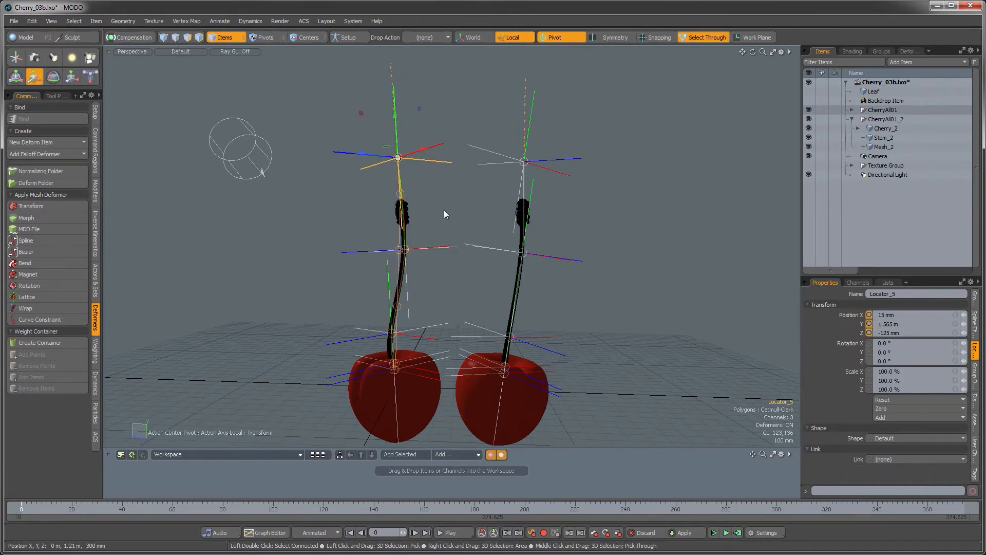
click(444, 209)
click(441, 160)
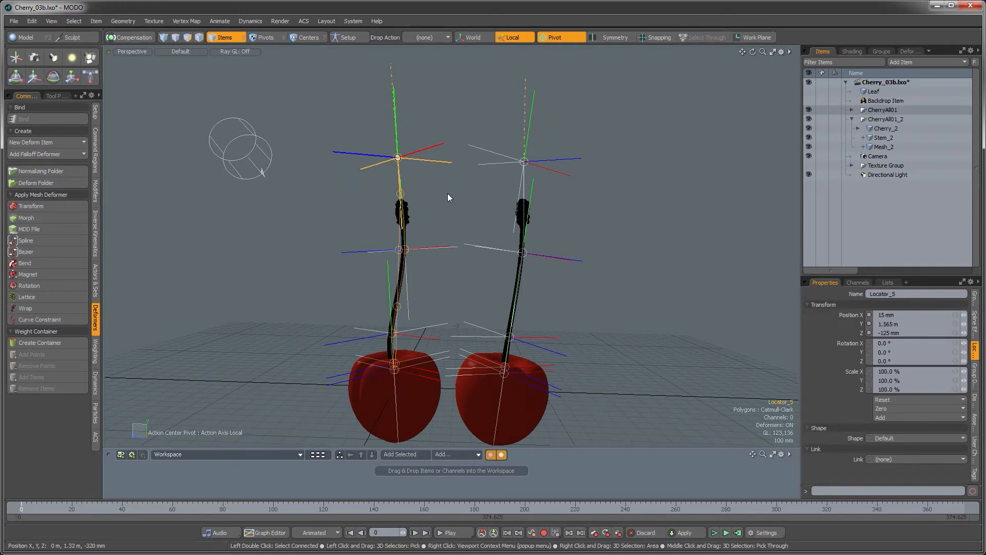
key(w)
drag(365, 118, 428, 163)
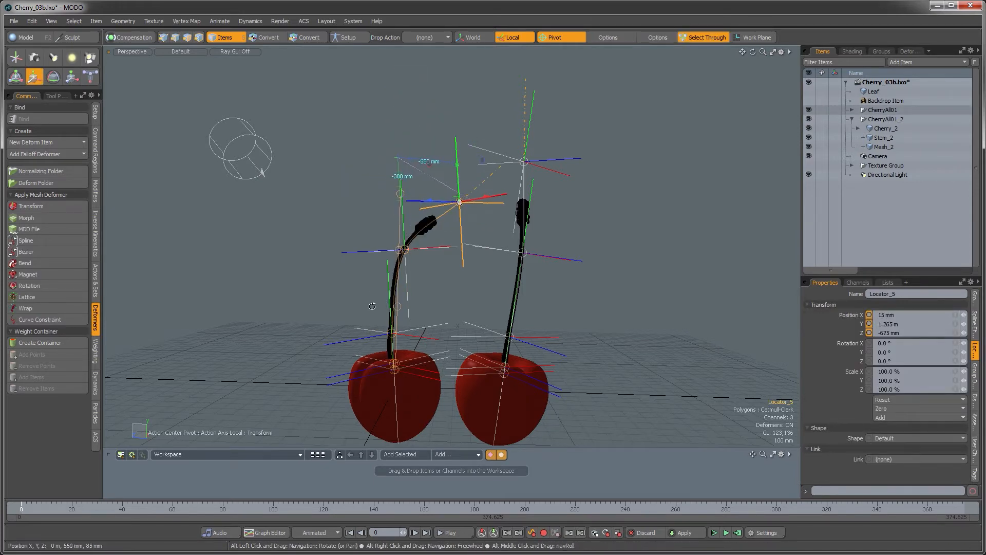
Move Locator_3 of the first stem to -15 mm in X, about 533 mm in Y and -15 mm in Z
alt+drag(446, 303, 448, 291)
ctrl+alt+drag(448, 290, 485, 285)
alt+shift+drag(485, 285, 458, 278)
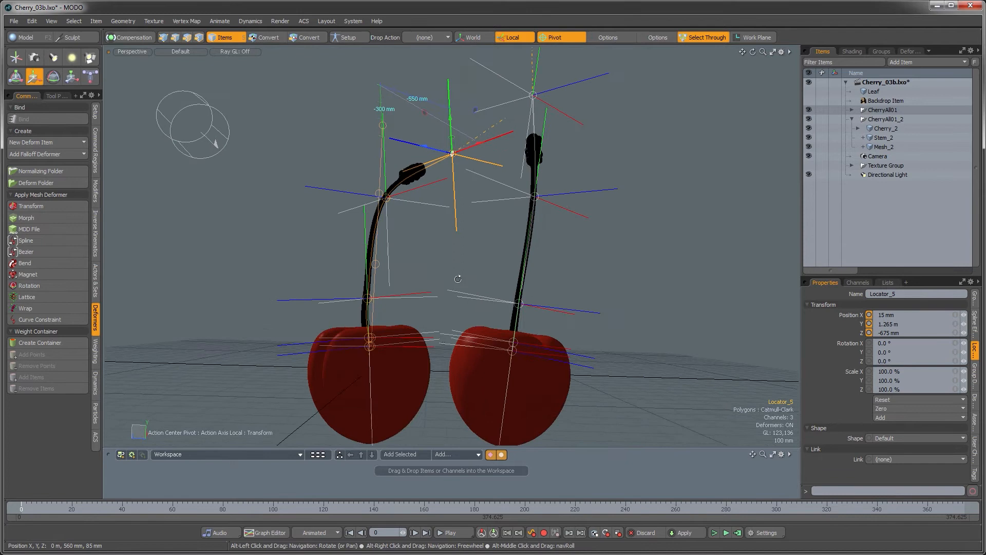
click(411, 297)
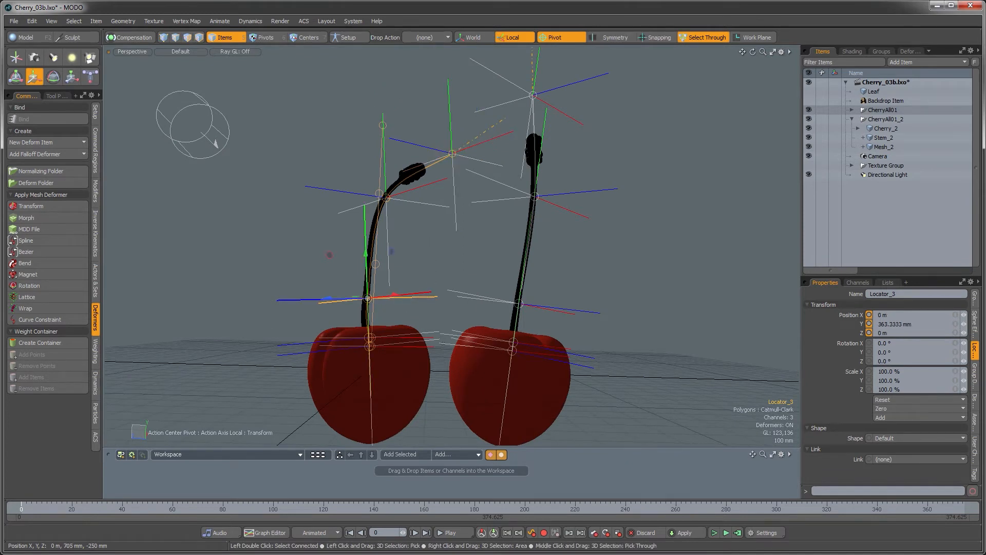
drag(368, 298, 573, 246)
drag(466, 275, 464, 275)
Shift Locator_4 of the first stem sideways to 55 mm in X
alt+drag(591, 272, 598, 273)
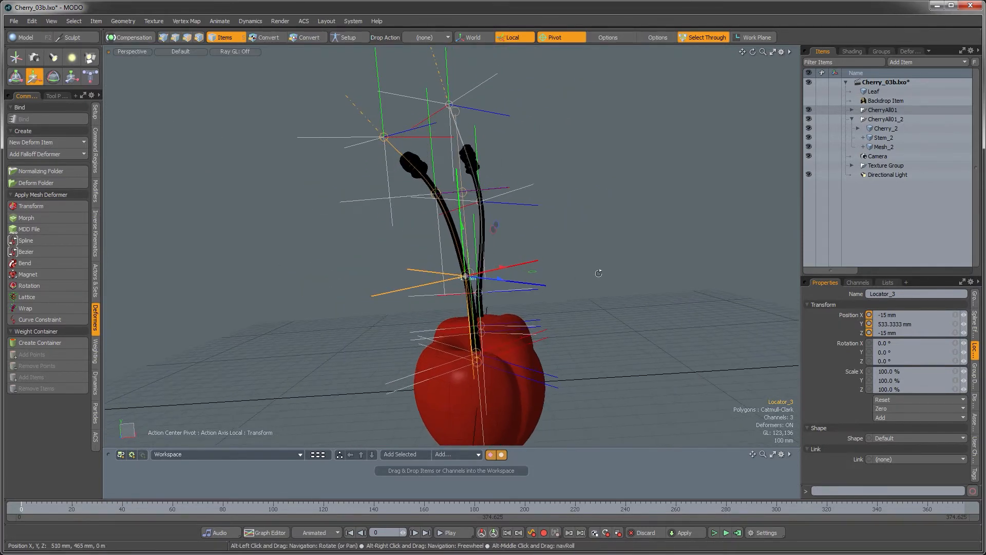
click(394, 197)
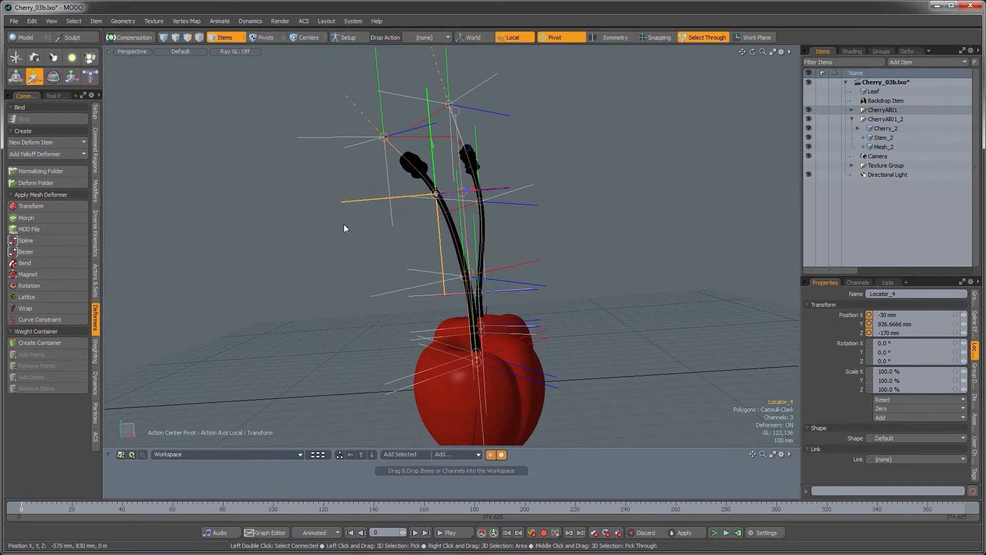
drag(343, 223, 358, 223)
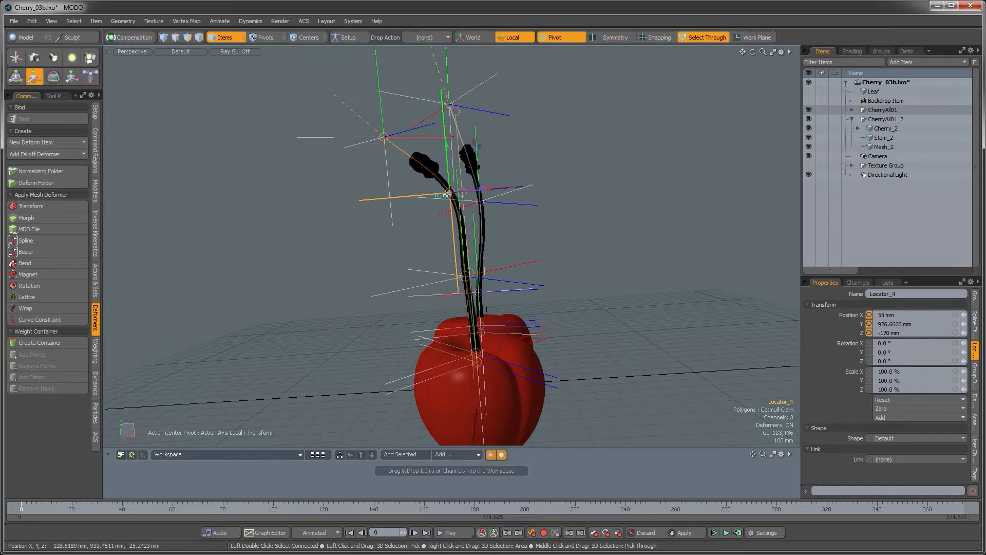
Align the first stem's tip with the second stem by moving Locator_5 to about 445 mm in X and 1.36 m in Y
click(332, 135)
drag(335, 149, 374, 150)
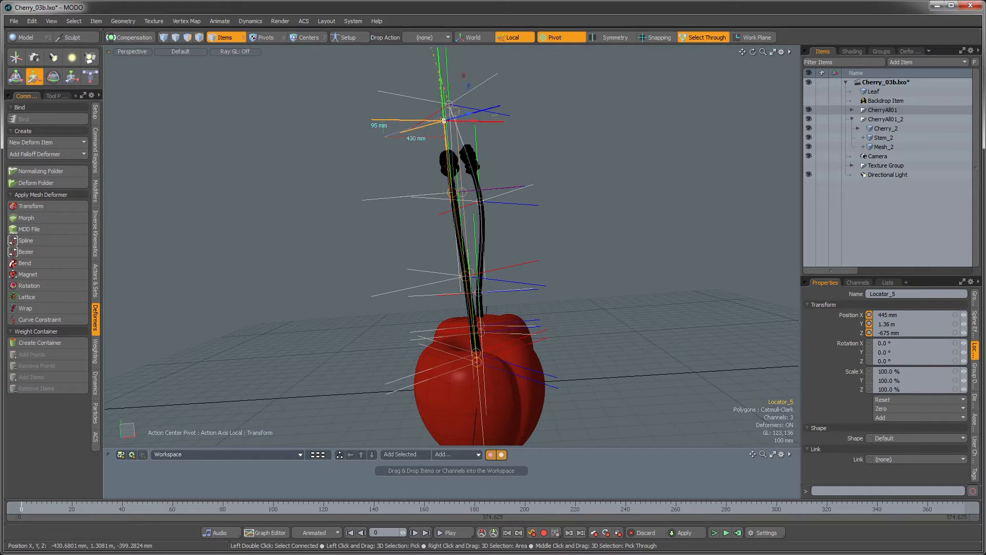
drag(440, 81, 440, 79)
Tilt both cherries so their stems meet, rotating the first to about -8° X, 39.4° Y and -5.5° Z
alt+drag(302, 236, 477, 305)
click(464, 360)
key(e)
click(403, 344)
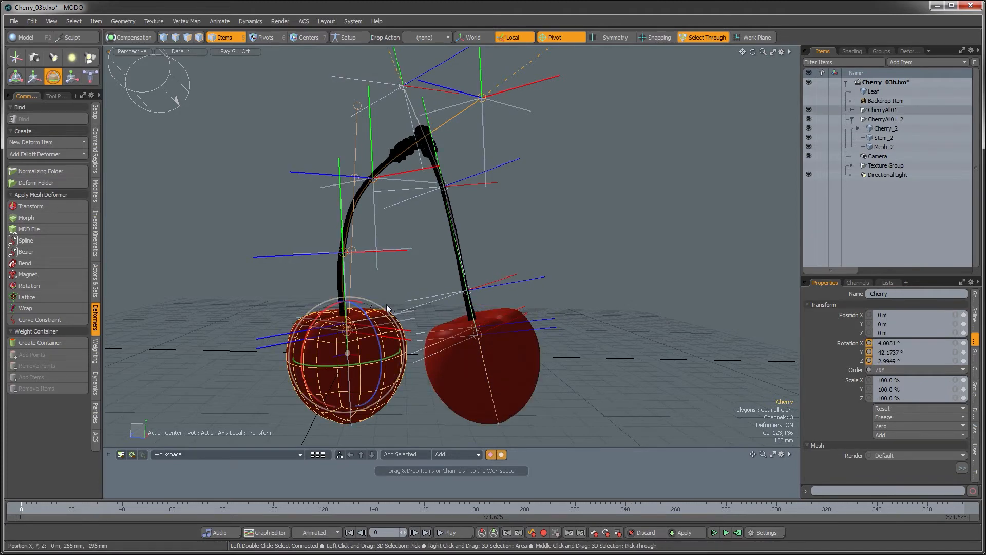
drag(377, 300, 538, 230)
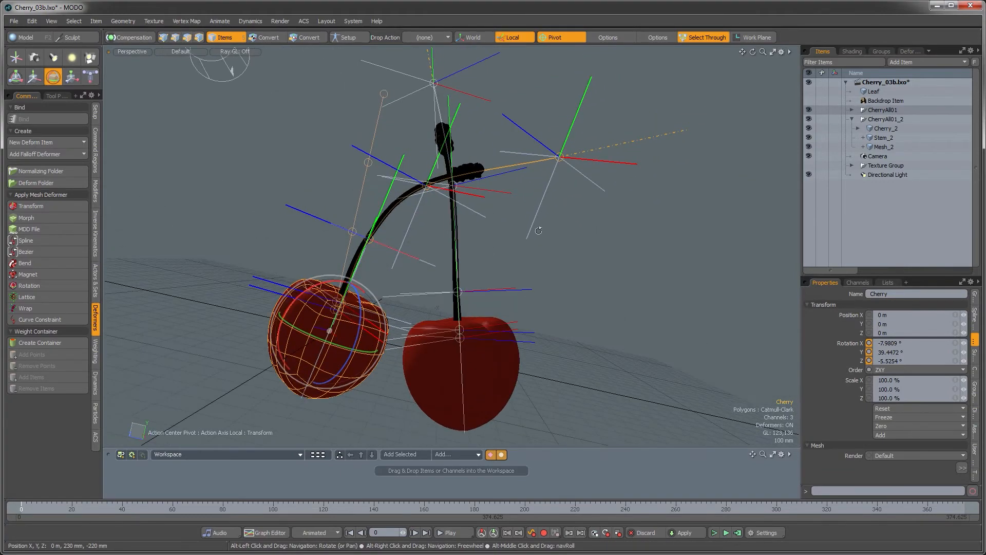
Delete the polygons of the thick, knobbly tip of the second stem, leaving its thin shaft
alt+drag(434, 160, 455, 171)
scroll(455, 170, up, 8)
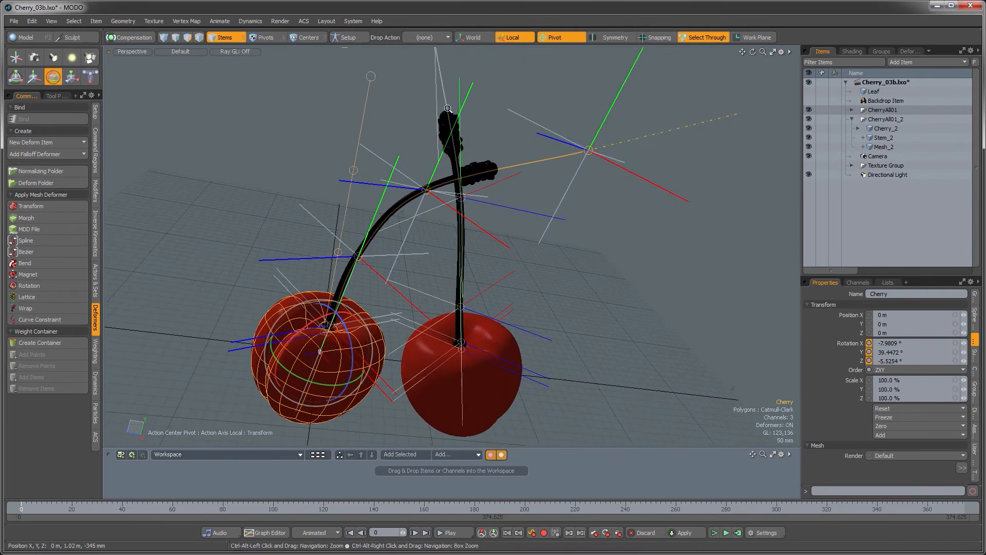
click(454, 171)
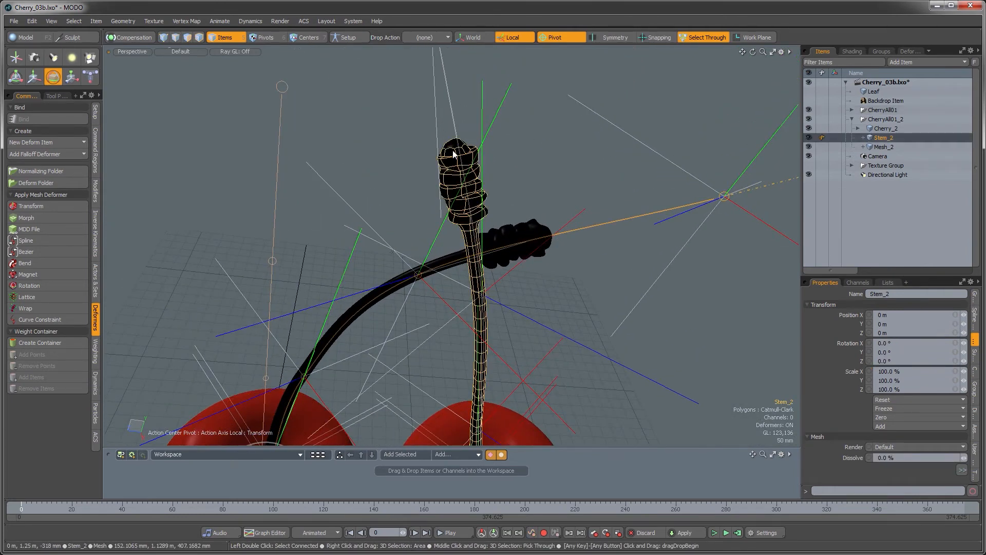
key(3)
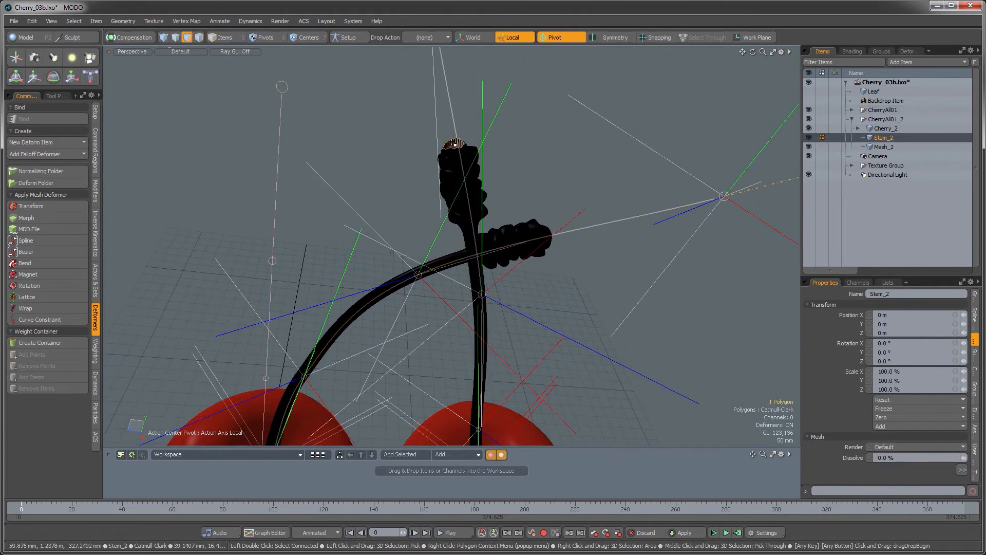
key(shift+Up)
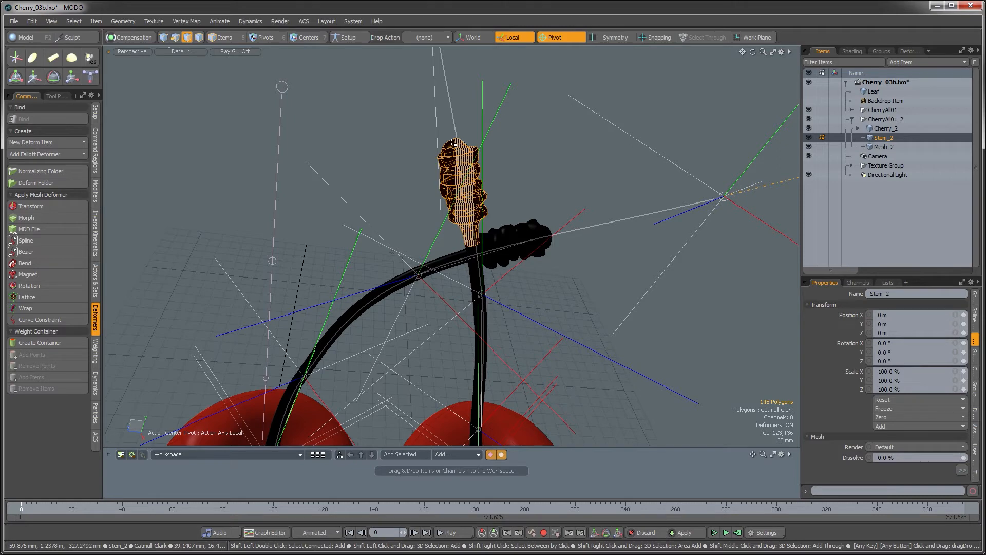
key(Delete)
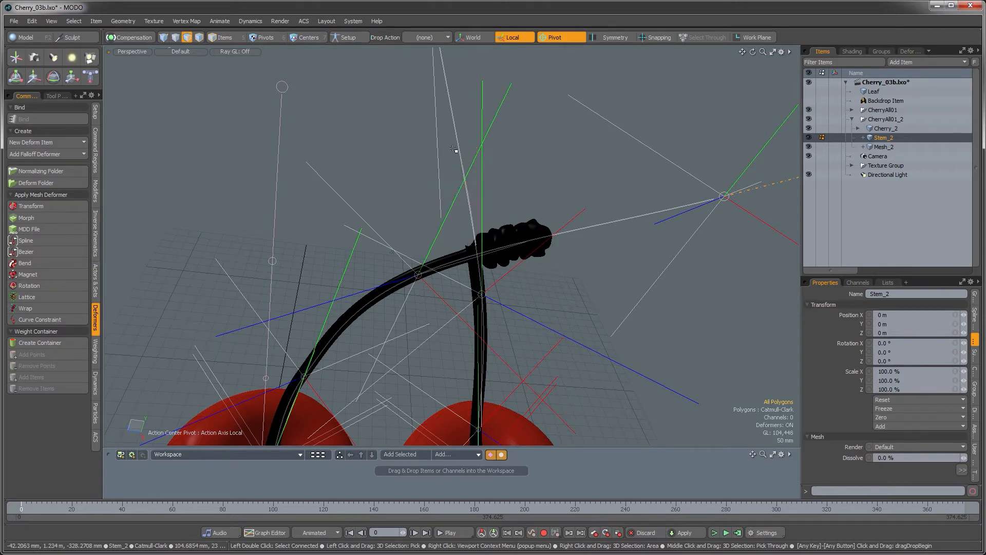
alt+drag(481, 245, 521, 248)
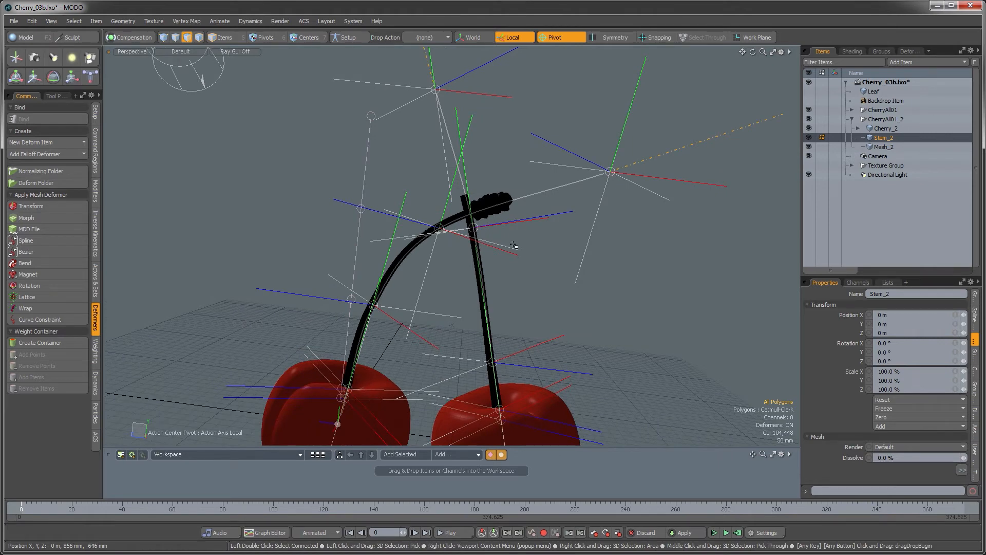
Move Locator_8 of the second stem to start bending the upper part toward the first stem
alt+drag(513, 232, 594, 249)
click(516, 237)
key(w)
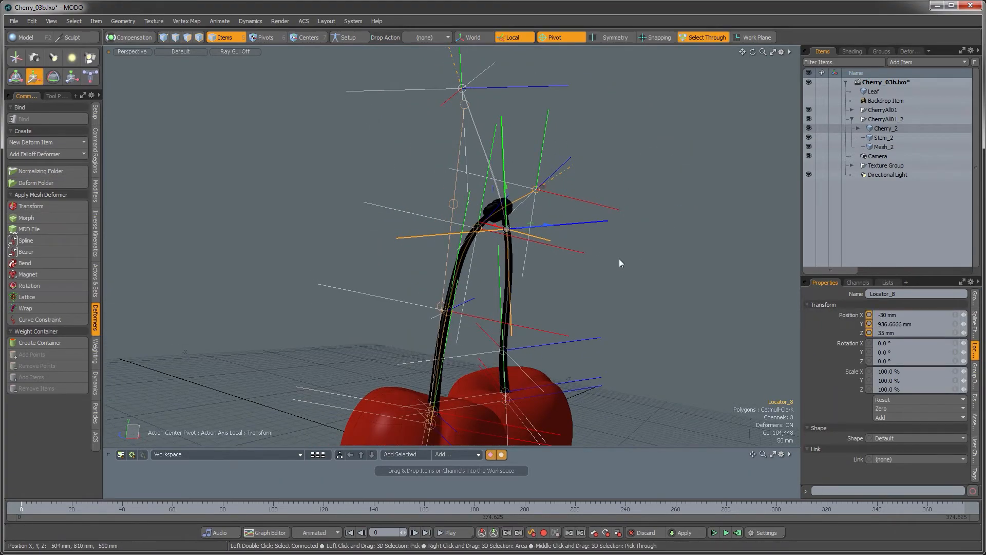
drag(505, 230, 476, 243)
alt+drag(578, 335, 463, 152)
Move Locator_10 of the second stem so its cut end leans into the first stem's tip, and clear the selection
click(454, 61)
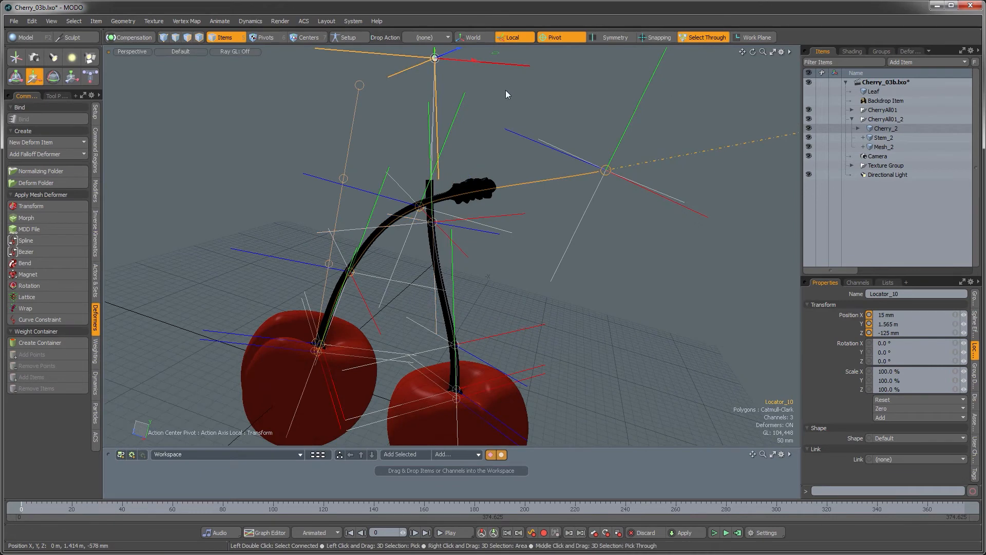
drag(505, 92, 591, 186)
alt+drag(591, 195, 414, 199)
key(space)
click(490, 220)
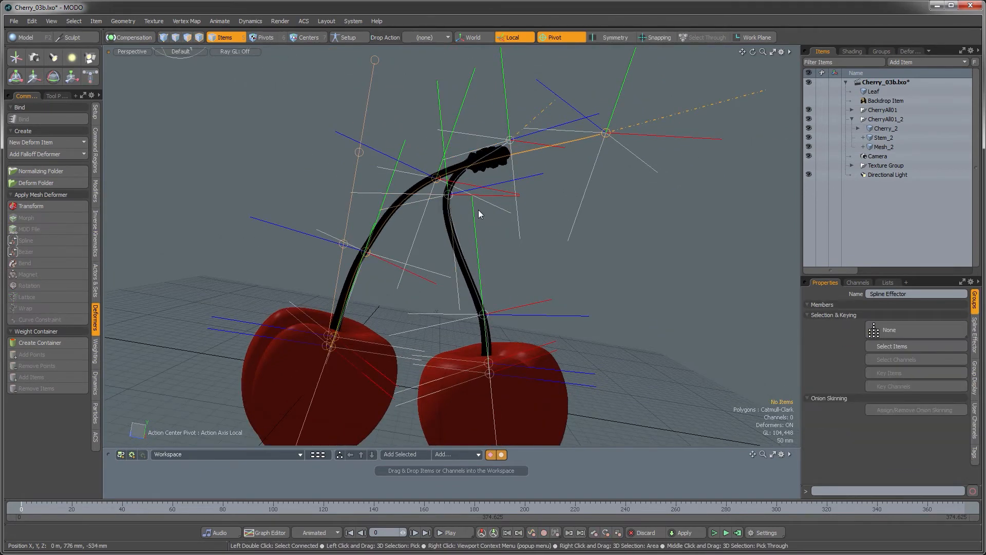
Move Locator_8 of the second stem to about 34 mm in X, 857 mm in Y and -109 mm in Z
click(465, 196)
key(w)
drag(514, 224, 524, 231)
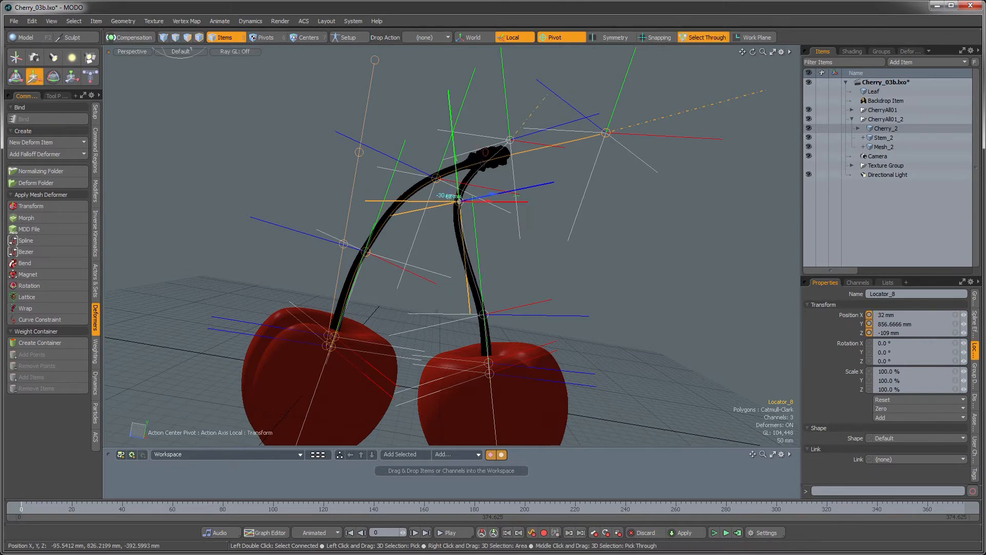
alt+drag(599, 134, 563, 216)
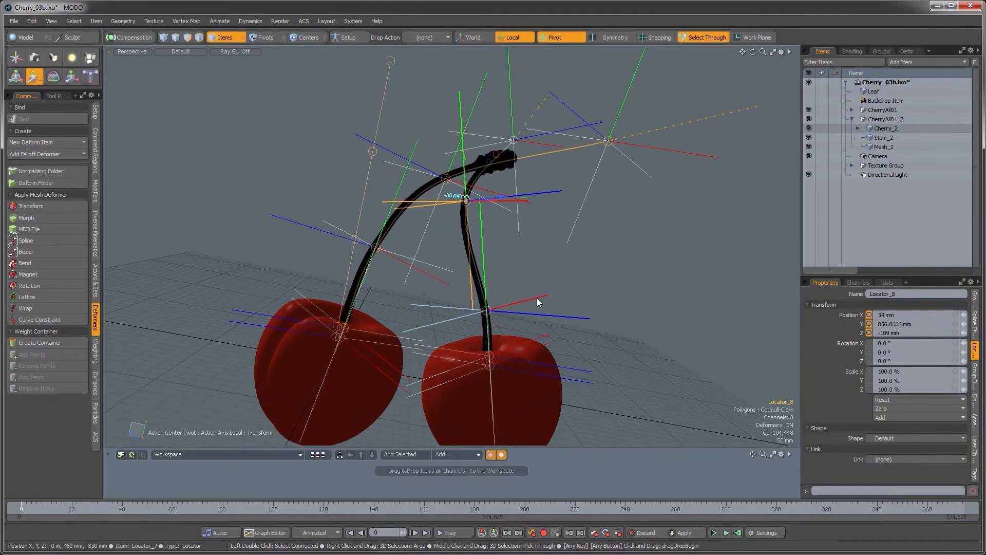
Move Locator_7 of the second stem to 0 m in X, about 387 mm in Y and -16 mm in Z
click(537, 302)
alt+drag(537, 302, 522, 248)
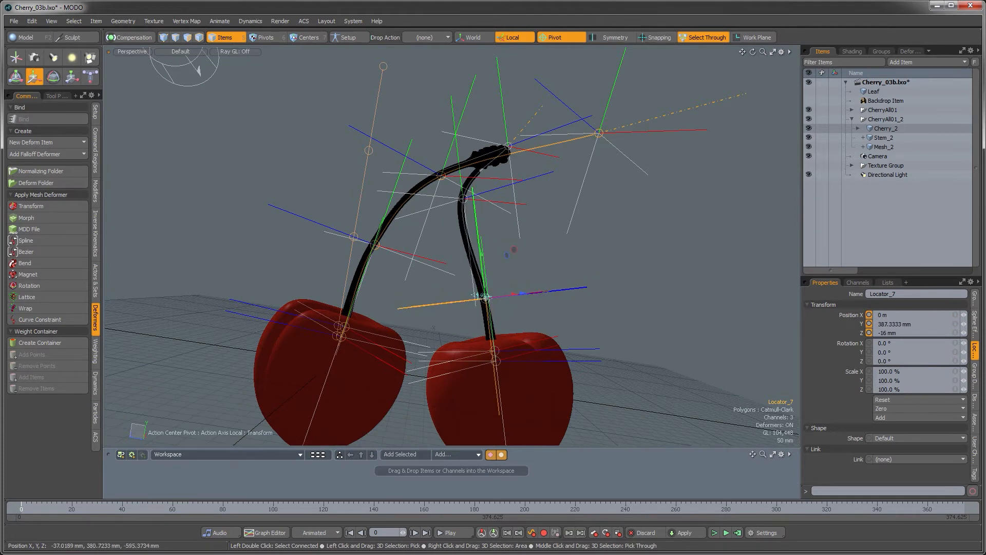
alt+drag(586, 175, 439, 77)
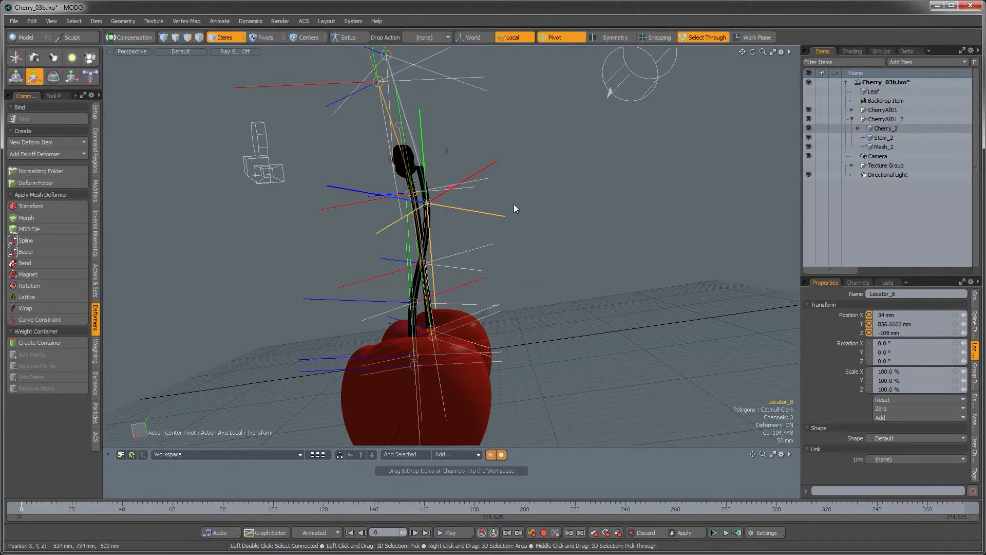
Readjust Locator_8 and move Locator_10 to about 457 mm in X, 1.412 m in Y and 55 mm in Z
drag(412, 193, 500, 176)
click(625, 114)
drag(572, 129, 530, 119)
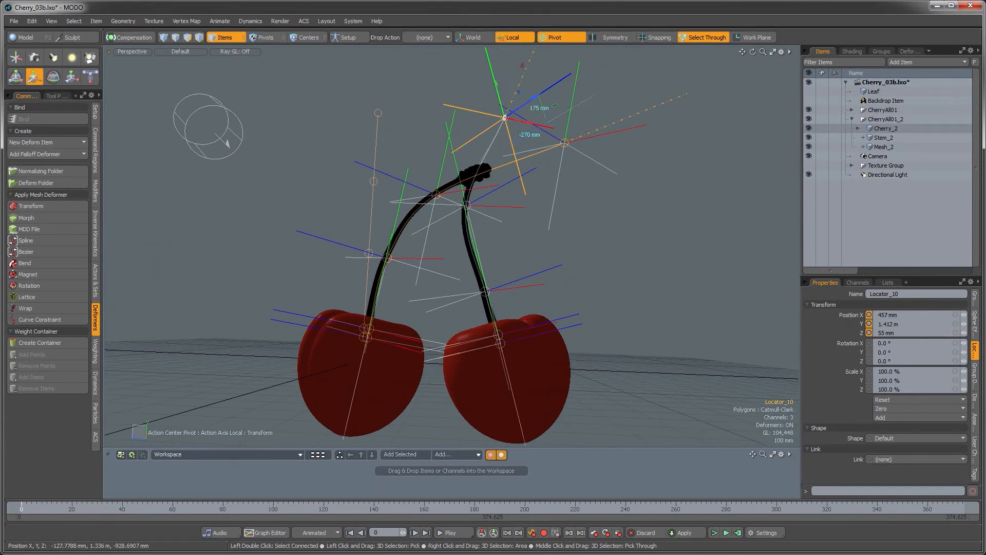
Shift Locator_8 of the second stem so the two stems run close together near the top
alt+drag(525, 154, 504, 260)
click(492, 208)
drag(447, 162, 540, 267)
drag(475, 172, 504, 168)
Adjust the locator at the stem tips so the second stem merges into the first stem's end from every side
click(564, 117)
alt+drag(598, 198, 680, 265)
scroll(502, 297, up, 4)
alt+drag(502, 298, 606, 215)
drag(496, 64, 484, 62)
alt+drag(513, 170, 480, 296)
scroll(463, 237, down, 3)
ctrl+alt+drag(480, 296, 447, 296)
alt+drag(447, 295, 521, 313)
Move Locator_8 of the second stem to about -12 mm in X, 812 mm in Y and -55 mm in Z
click(456, 233)
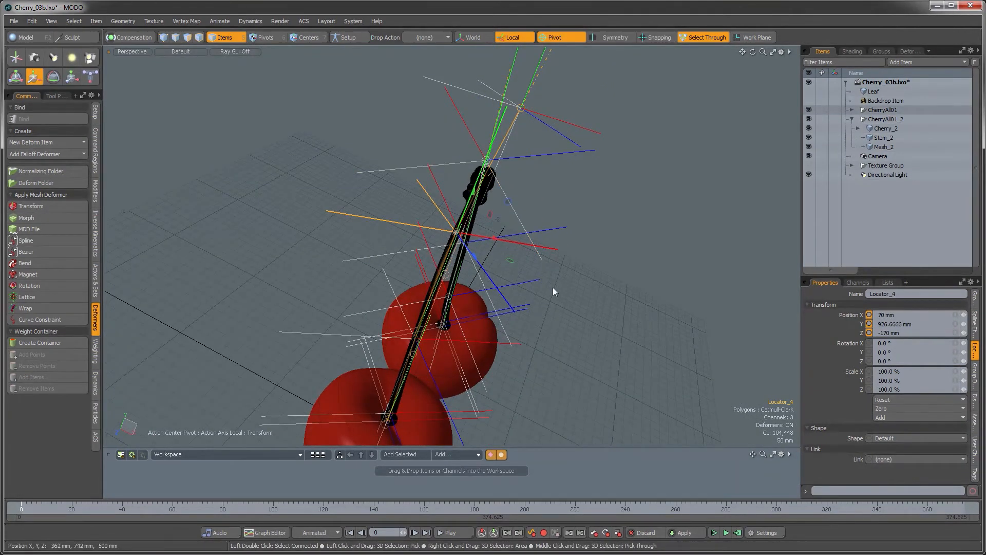
click(540, 229)
drag(541, 230, 533, 228)
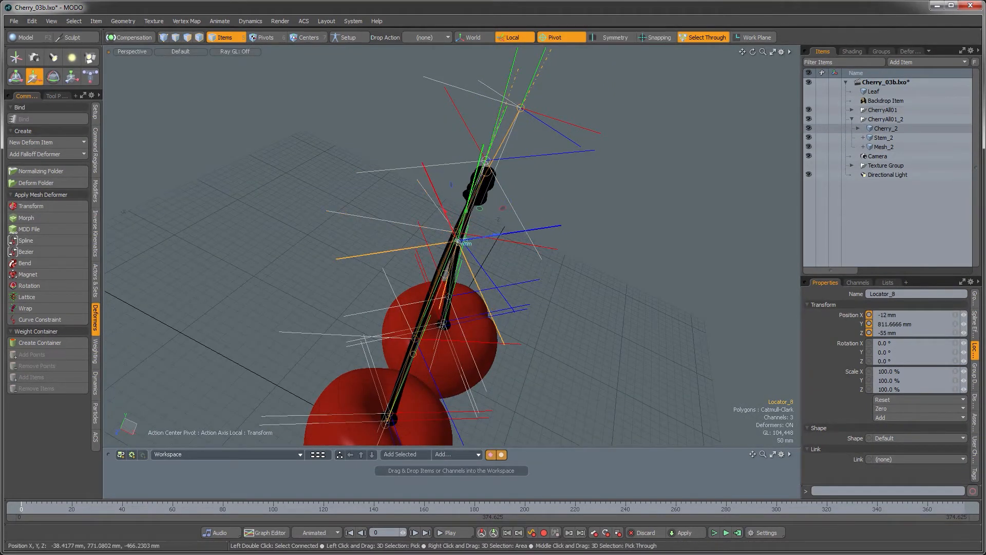
alt+drag(513, 308, 446, 239)
alt+drag(445, 239, 454, 242)
Move Locator_10 of the second stem to about 120 mm in X, 1.133 m in Y and 12 mm in Z
drag(483, 147, 464, 158)
alt+drag(465, 159, 436, 158)
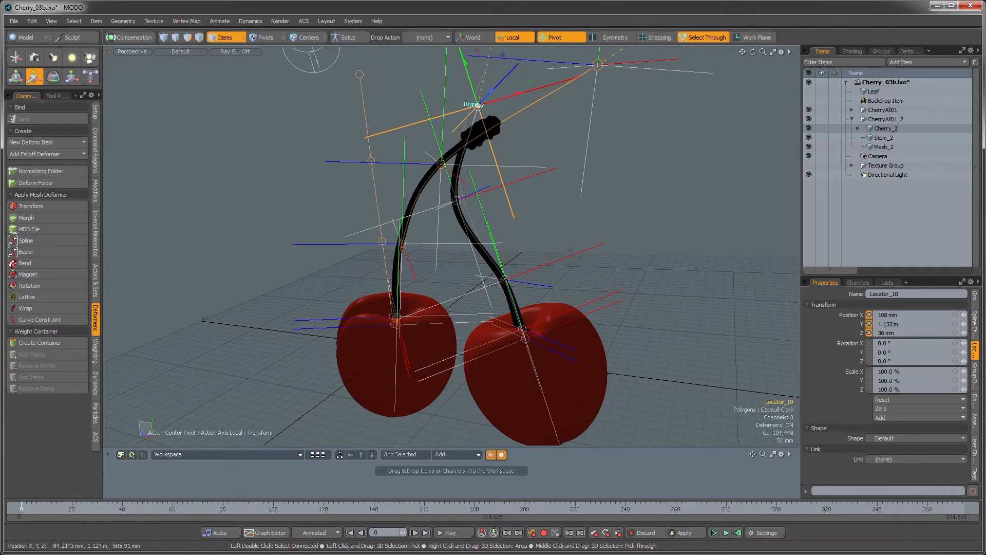
alt+drag(479, 107, 204, 46)
Switch the viewport shading to Solid and clear the item selection
click(178, 52)
click(178, 59)
alt+drag(328, 170, 558, 256)
drag(557, 118, 513, 388)
scroll(514, 387, down, 10)
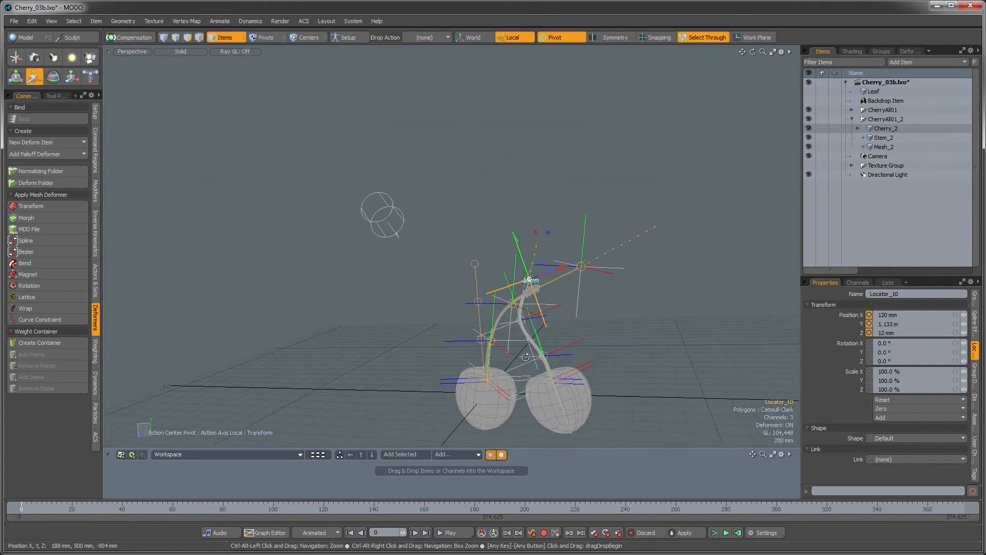
alt+drag(578, 391, 542, 358)
scroll(575, 406, up, 2)
key(space)
click(562, 251)
alt+drag(550, 269, 532, 281)
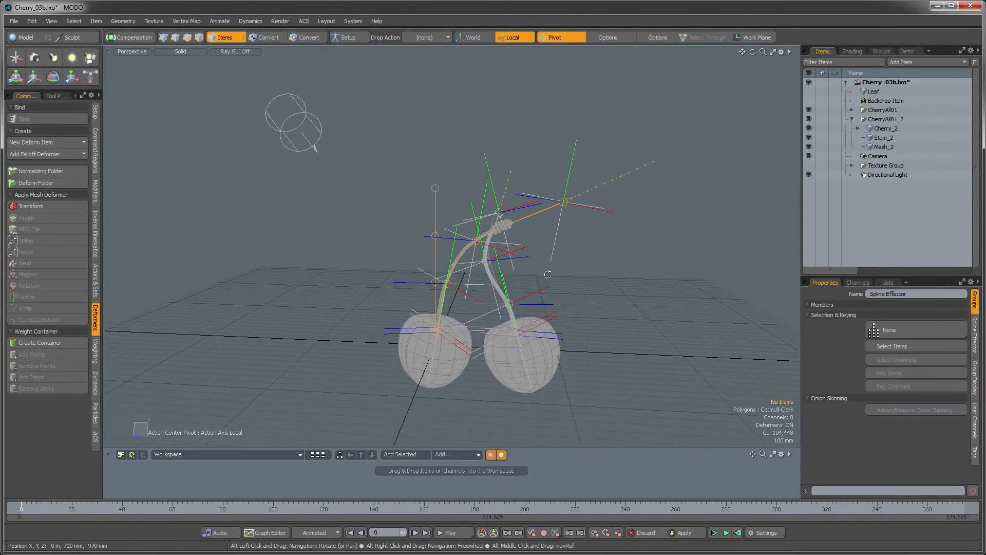
alt+shift+drag(587, 239, 546, 238)
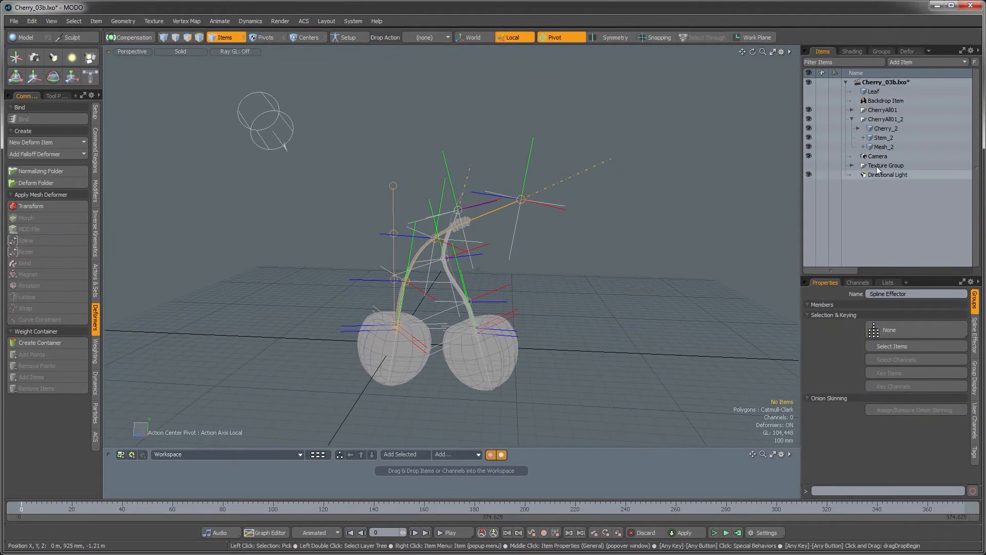
Expand both cherry group hierarchies and filter the item list to show only locators
click(863, 137)
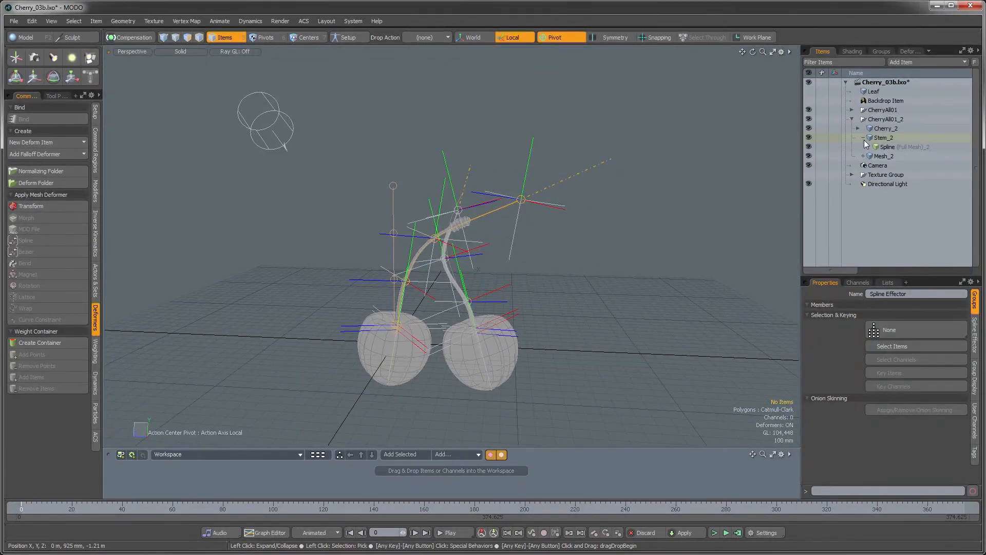
click(857, 128)
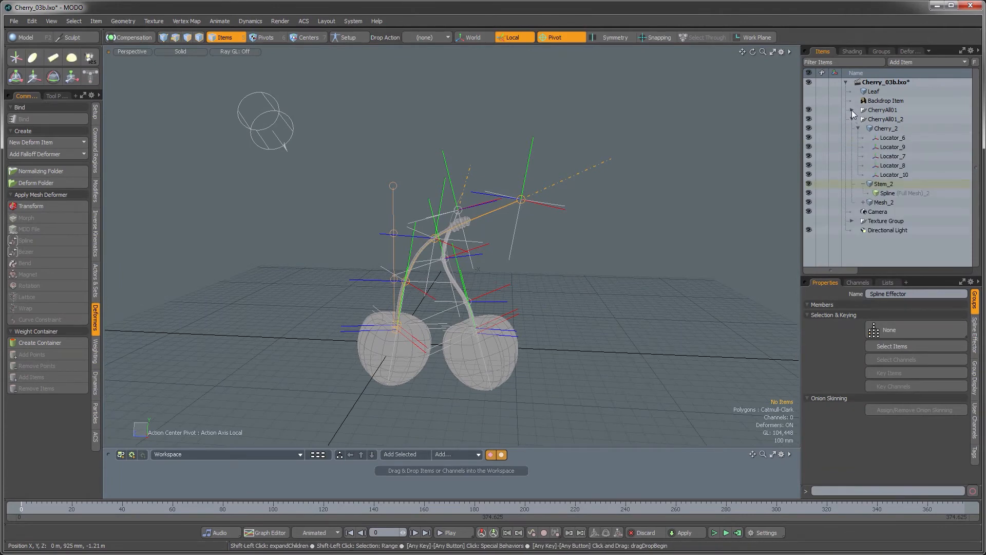
shift+click(851, 110)
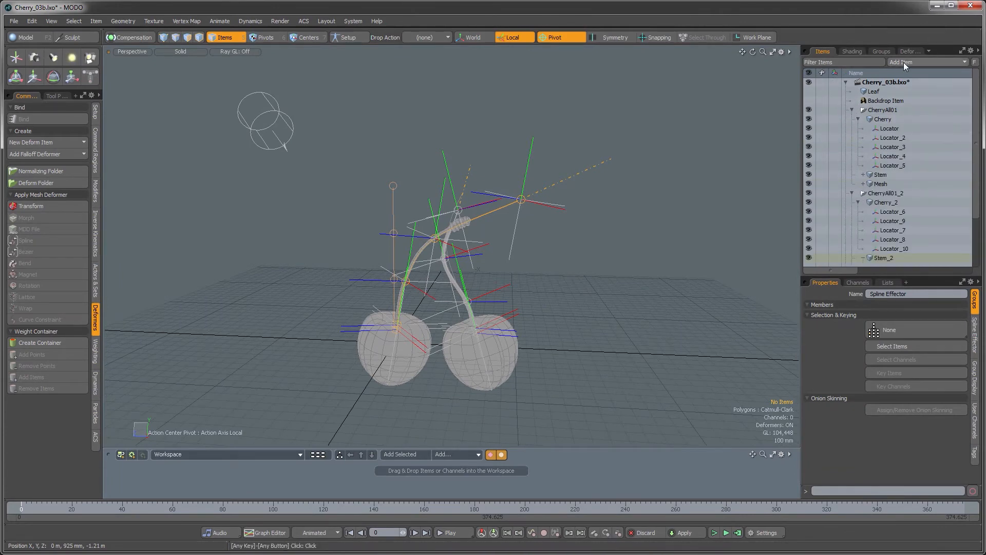
click(855, 62)
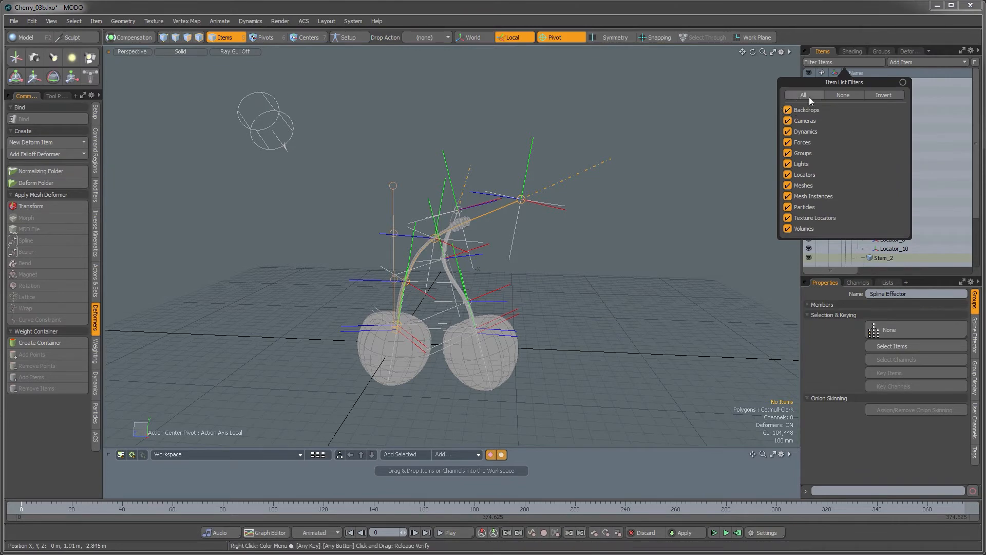
click(852, 94)
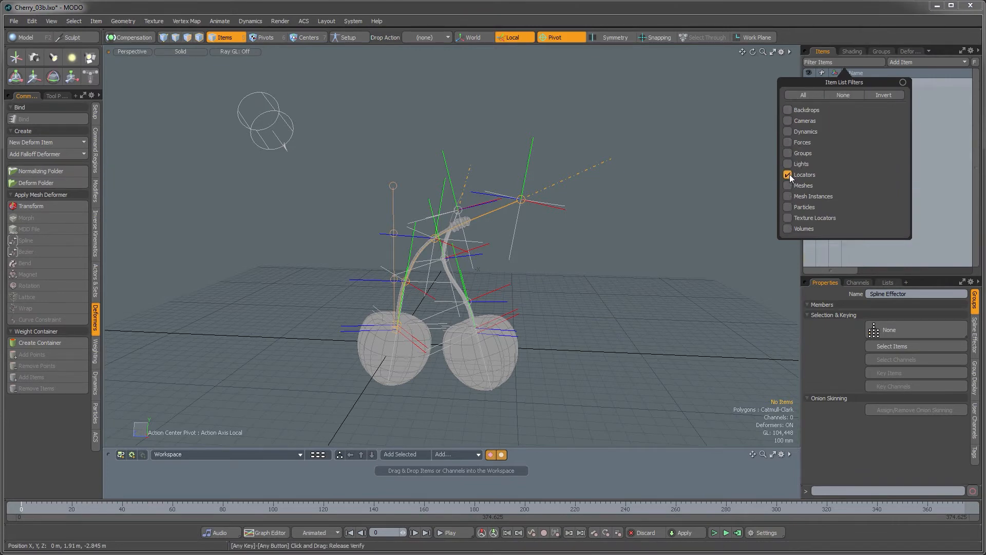
click(942, 147)
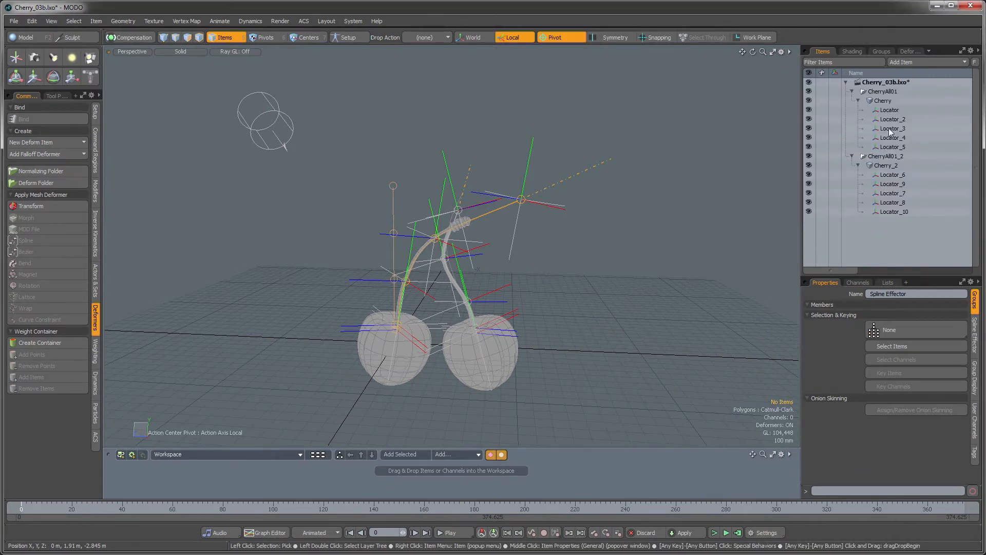
Hide all the locators of both cherries and reset the item list filter to show all item types
click(809, 211)
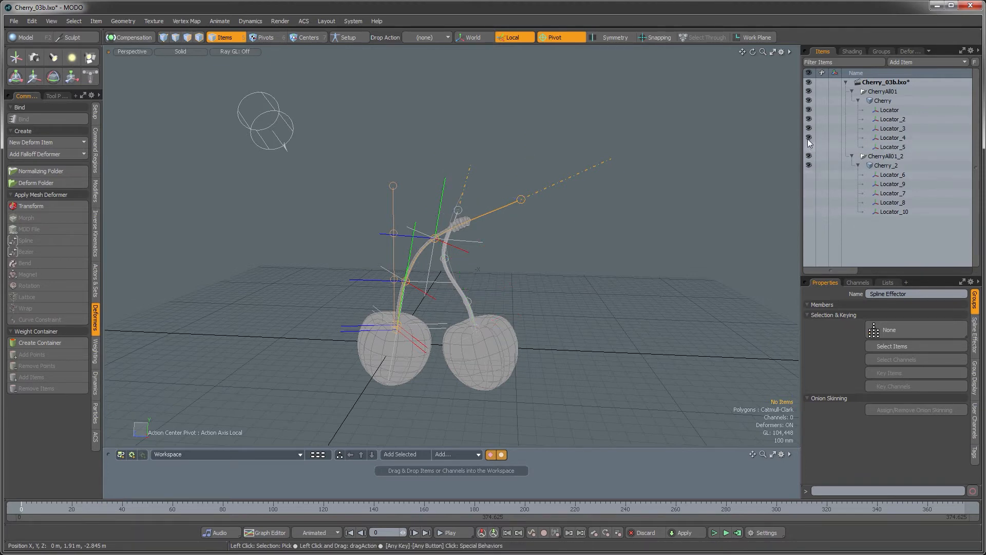
click(836, 63)
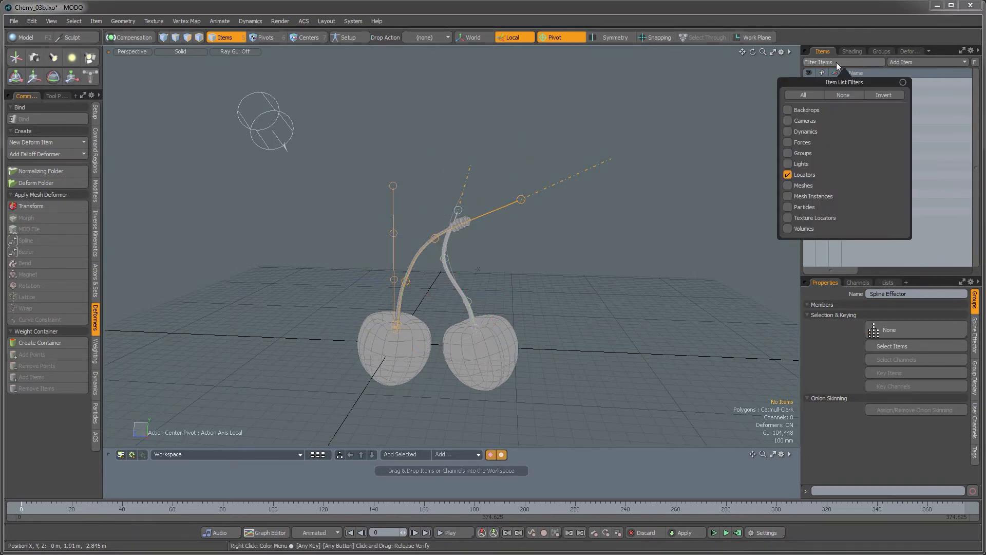
click(799, 95)
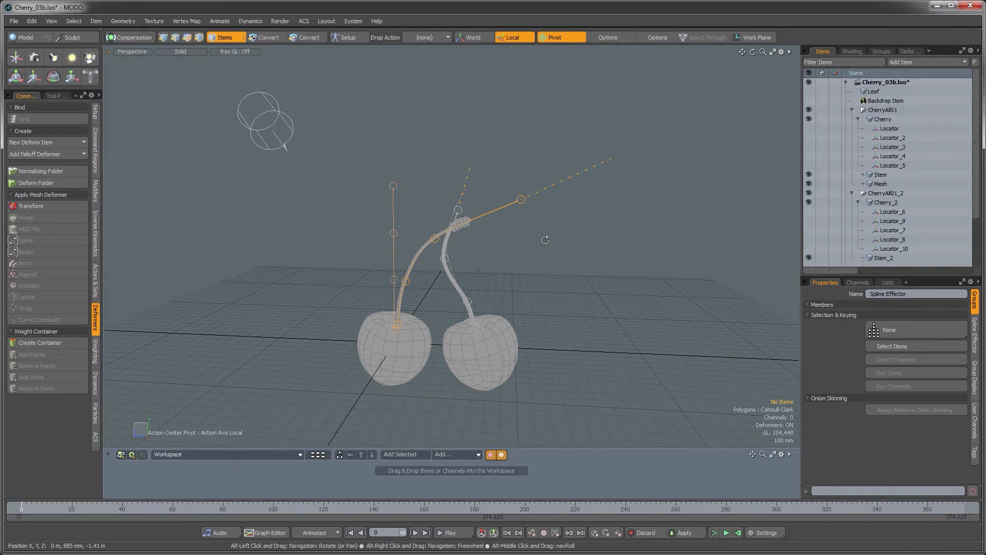
Make the Leaf mesh visible and select all of its polygons
alt+drag(546, 235, 488, 284)
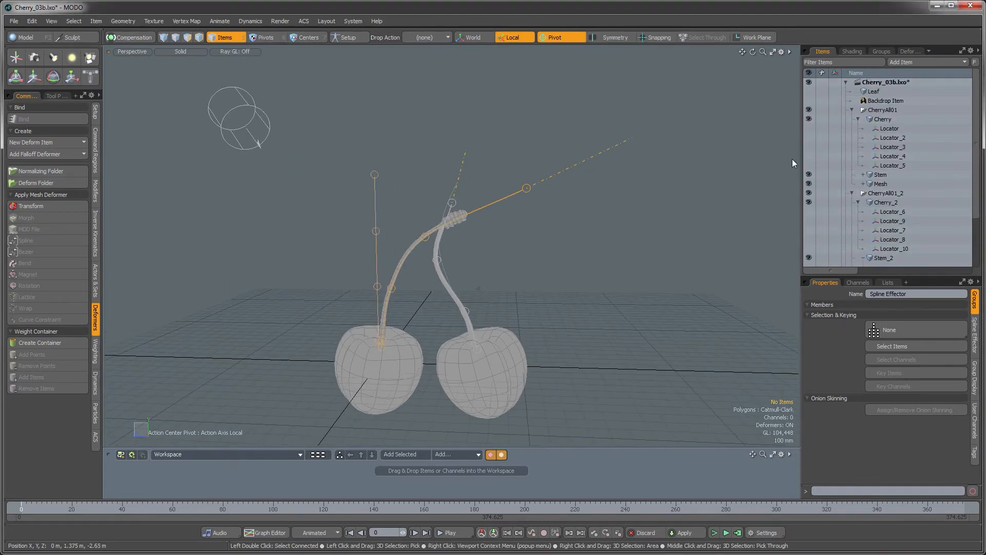
click(808, 91)
alt+drag(565, 234, 350, 223)
click(345, 212)
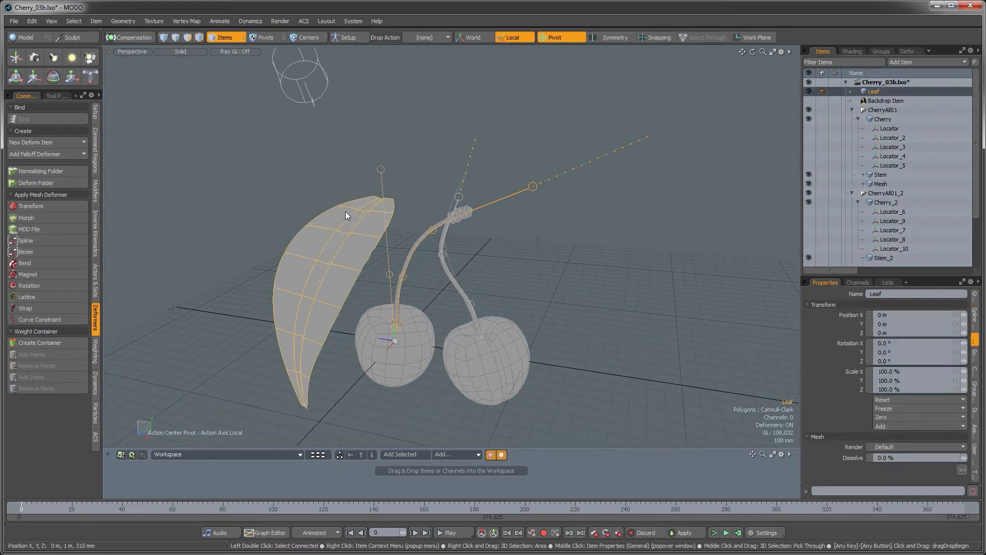
key(3)
double_click(355, 252)
scroll(359, 255, down, 4)
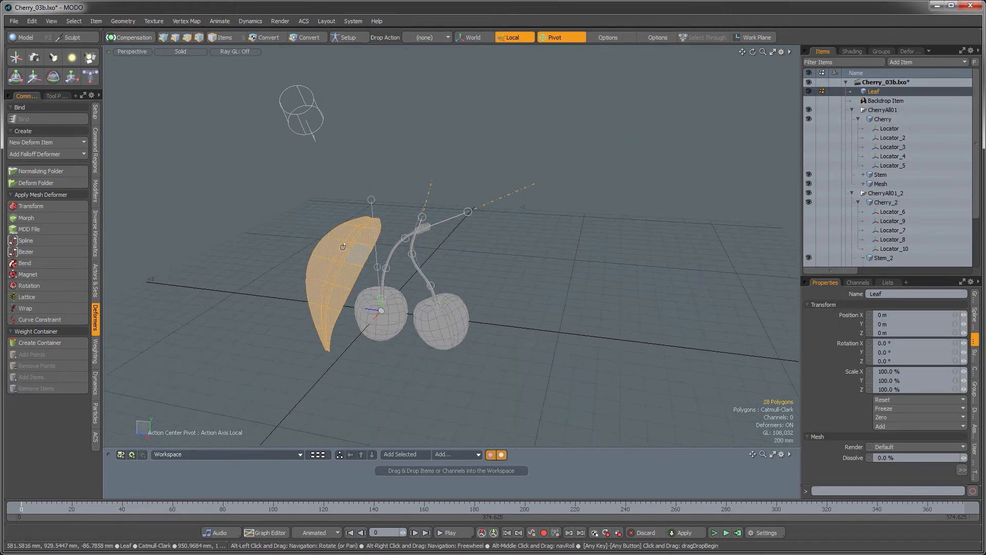
alt+drag(359, 254, 338, 238)
Rotate the leaf polygons around the vertical axis with the Local action axis and Pivot action center turned off
key(e)
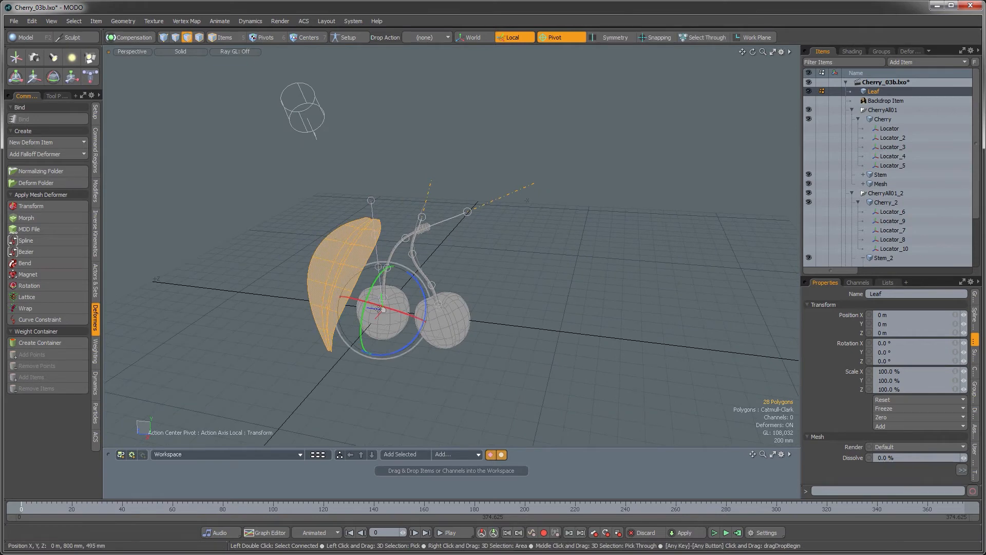
click(523, 42)
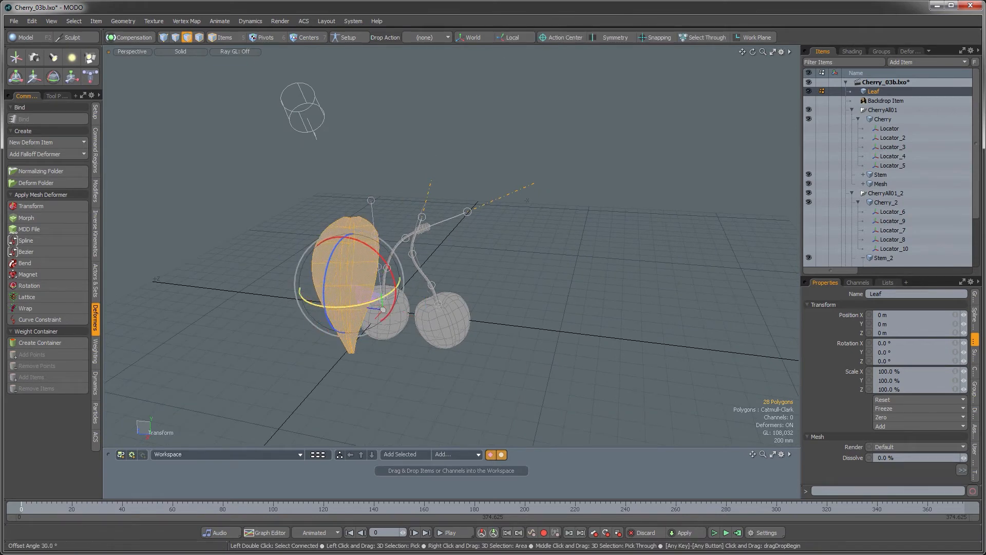
drag(377, 297, 397, 281)
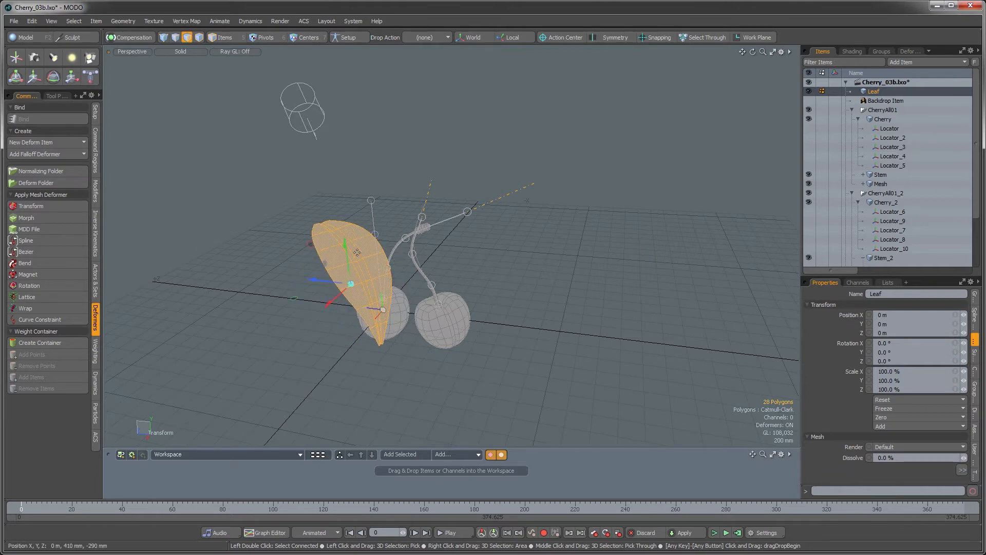
Move the selected leaf polygons so the leaf's base meets the joined stem tips, aligning it in both front and top views
drag(310, 245, 491, 247)
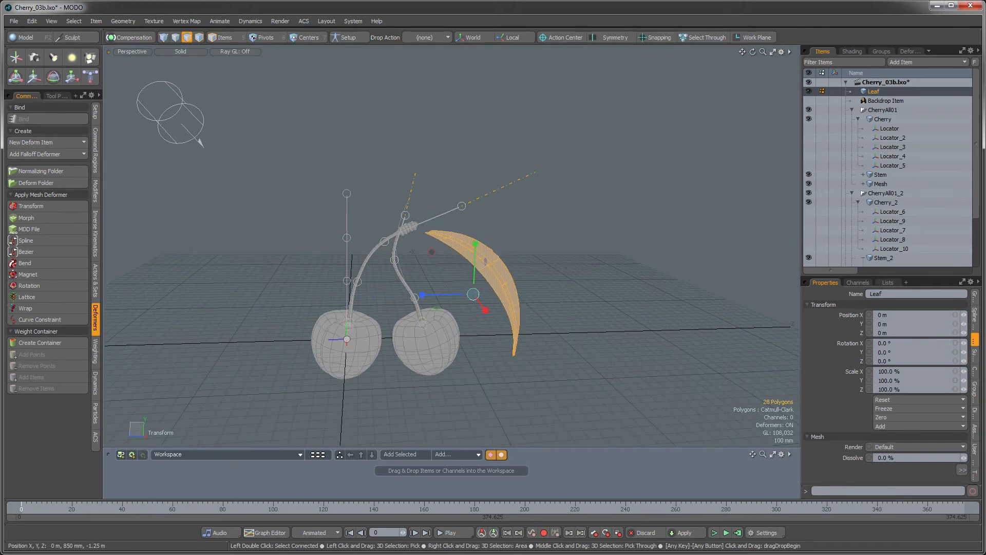
alt+drag(488, 249, 507, 341)
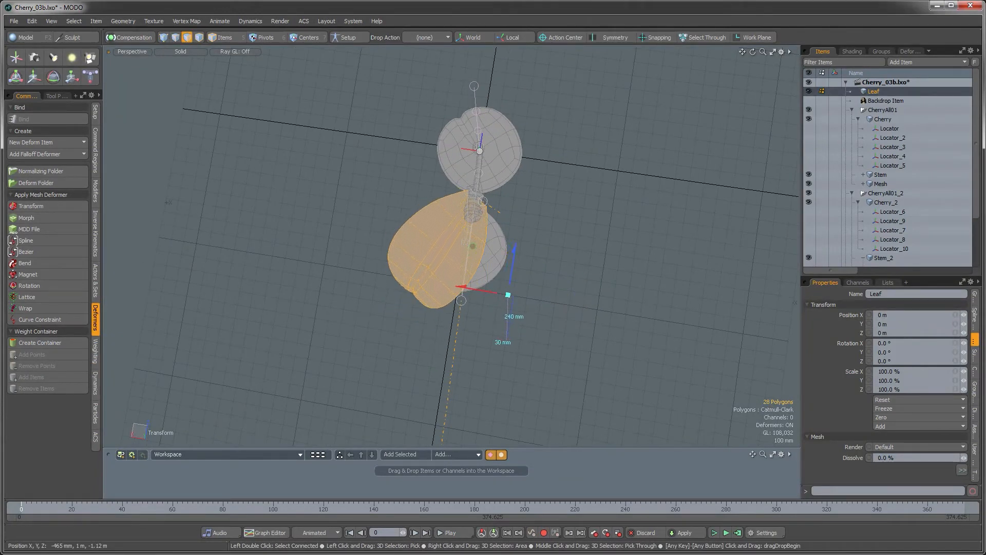
alt+drag(507, 341, 500, 292)
scroll(526, 334, down, 3)
key(space)
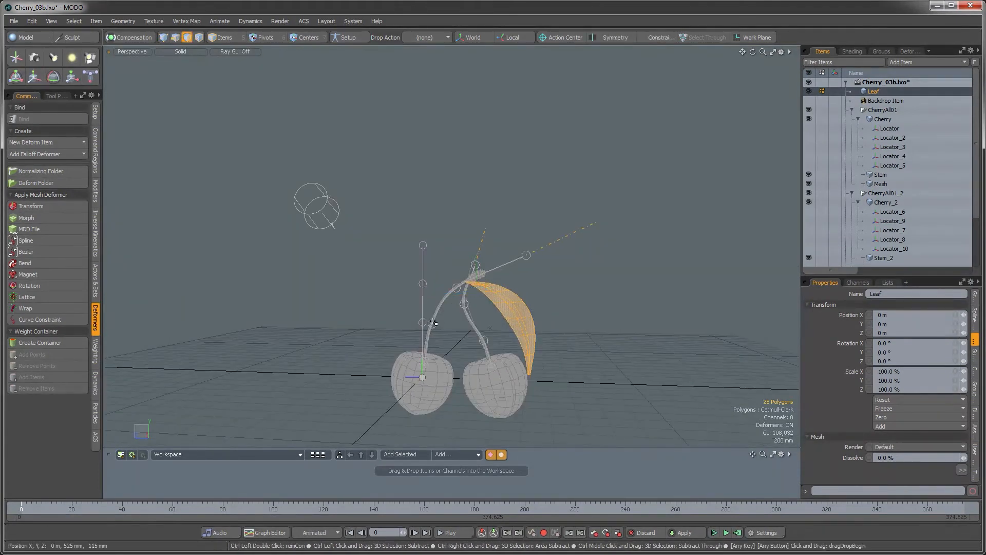
Frame both cherries and the leaf through the Render Camera view and save the scene
key(ctrl+space)
click(429, 308)
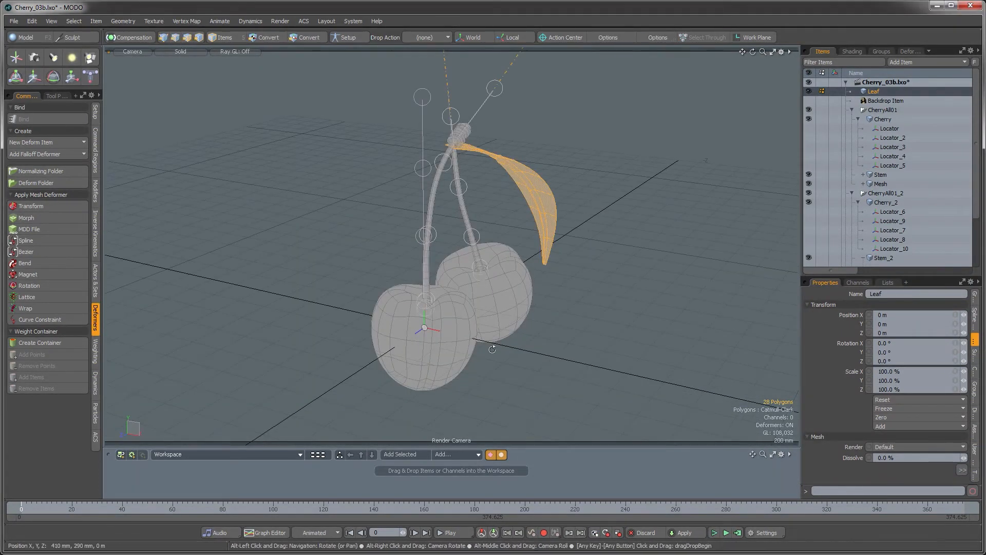
alt+drag(489, 345, 608, 353)
alt+shift+drag(608, 354, 400, 252)
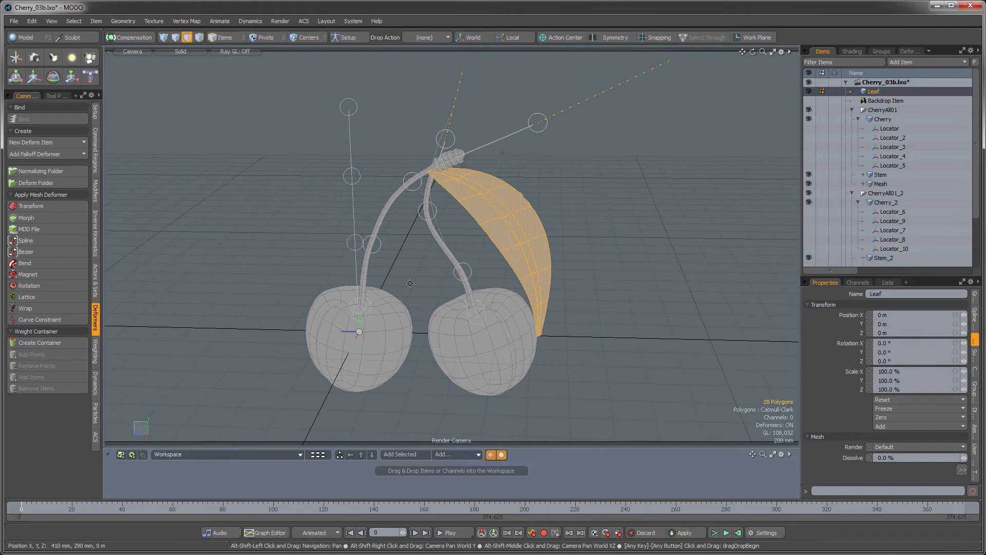
alt+shift+drag(410, 283, 410, 280)
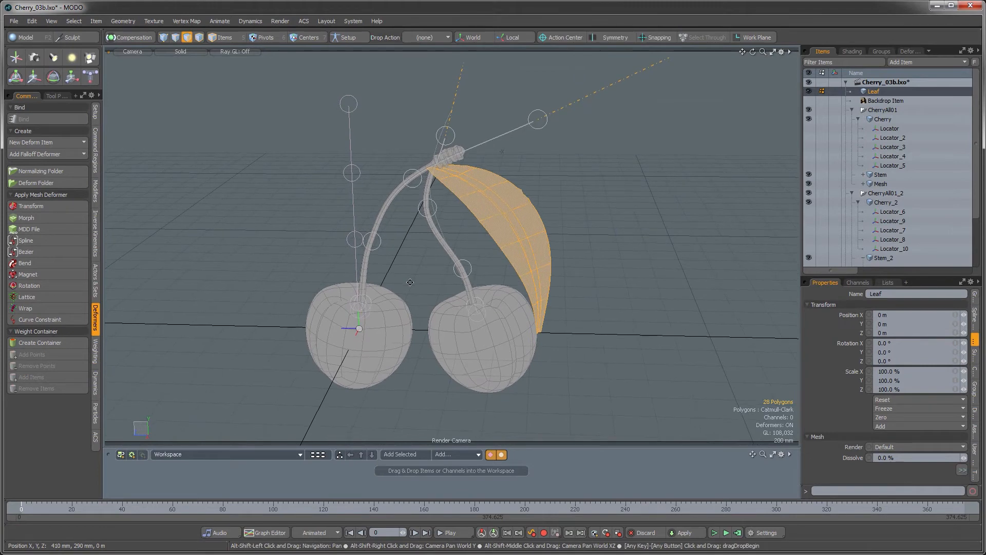
key(ctrl+s)
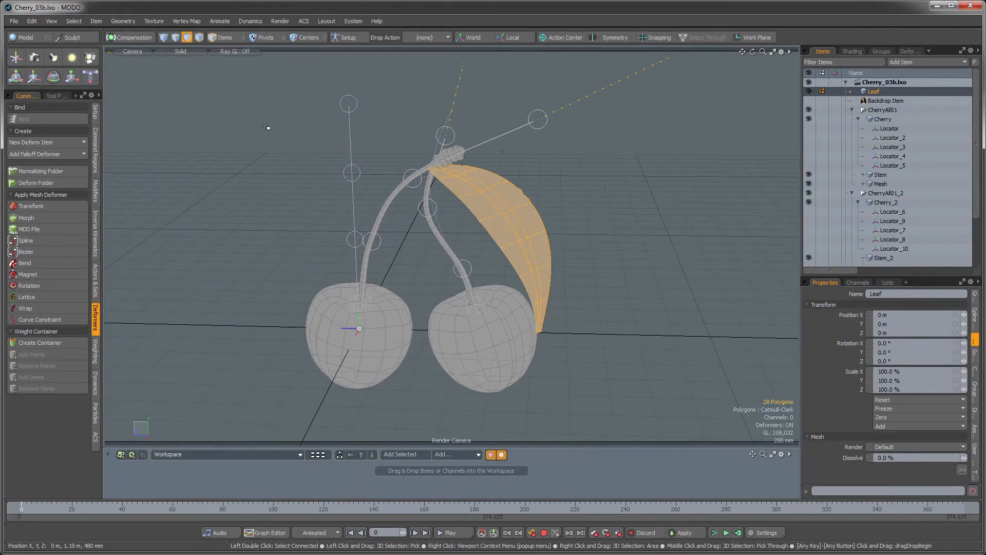
Open the render preview, start it rendering, and place it clear of the model
key(F8)
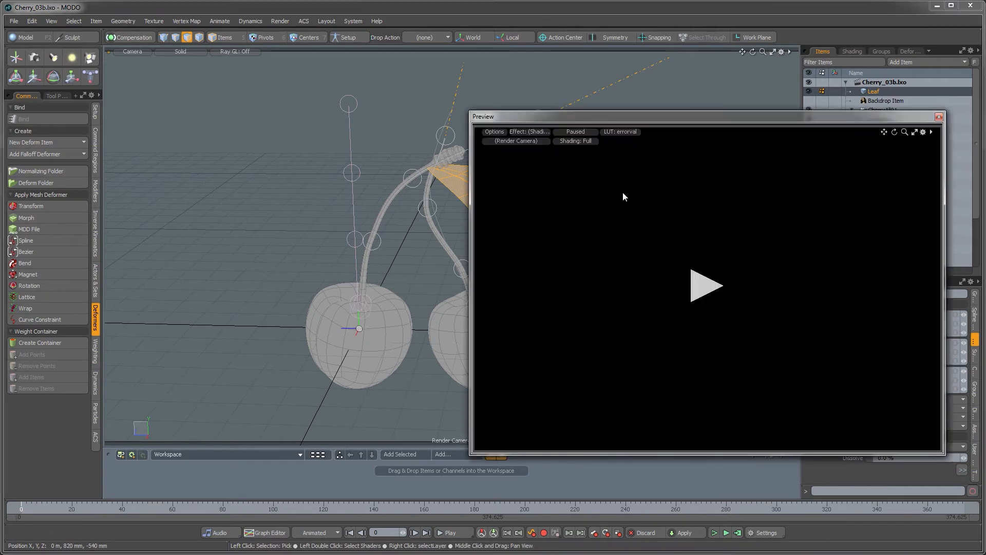
click(716, 261)
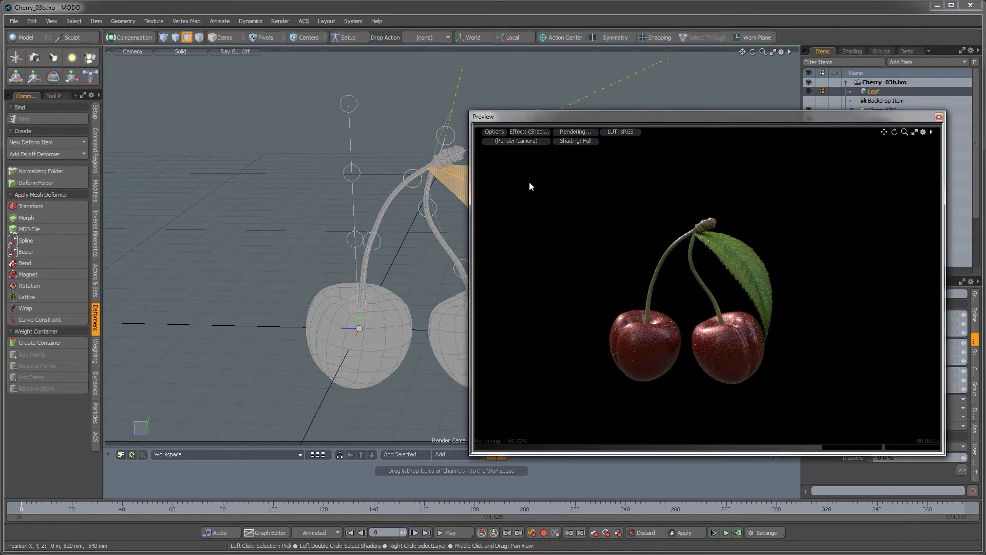
drag(558, 117, 701, 110)
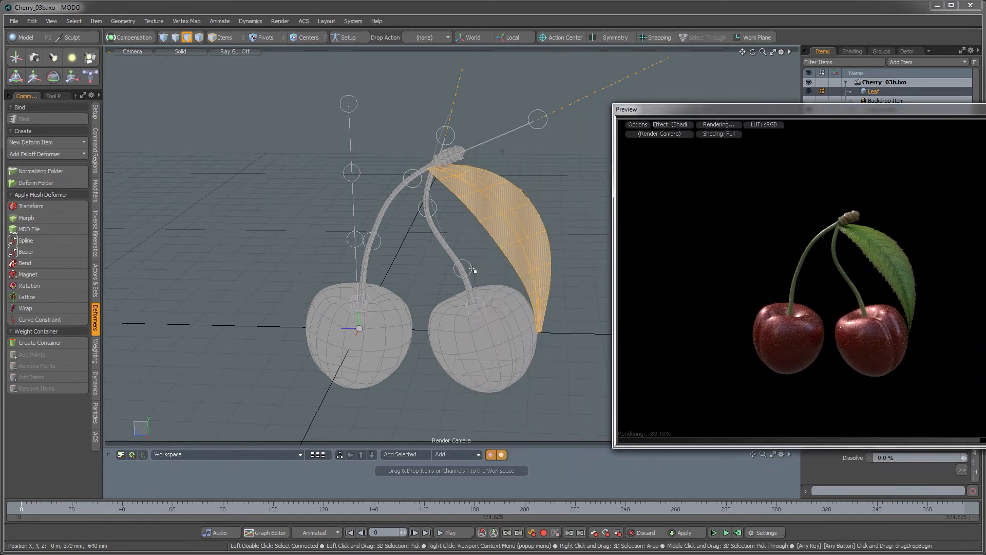
Switch to Items selection mode and make the second cherry's locators, Locator_6 through Locator_10, visible
key(5)
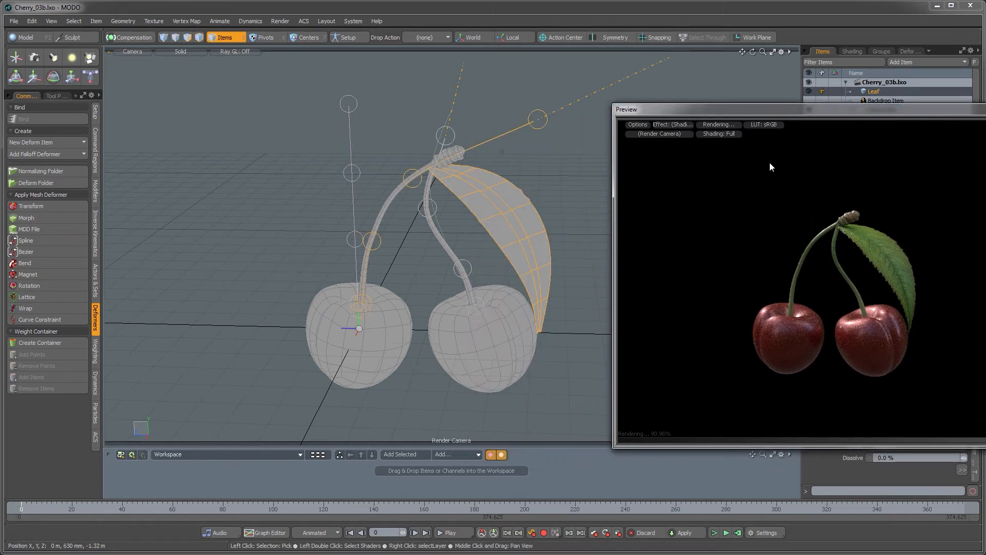
drag(788, 112, 371, 130)
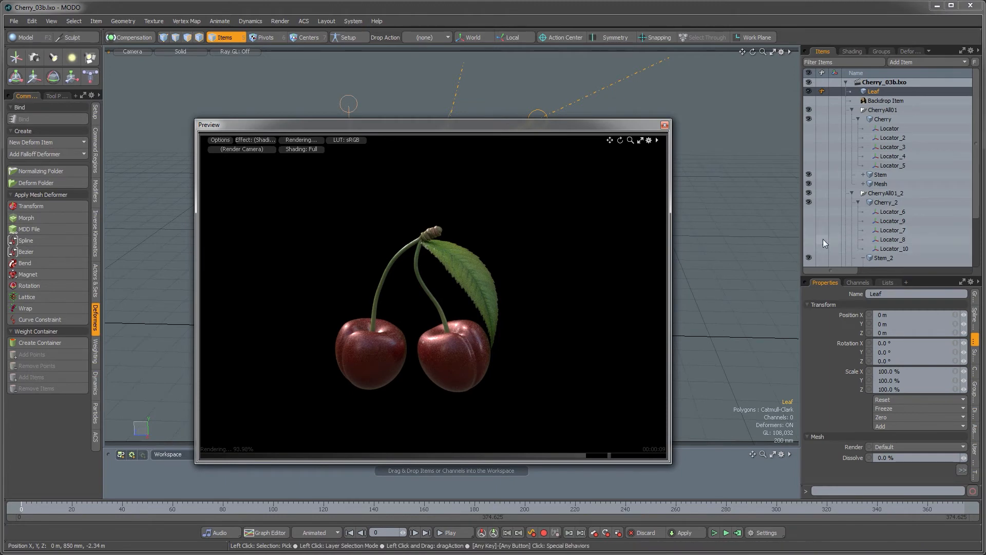
drag(810, 247, 808, 217)
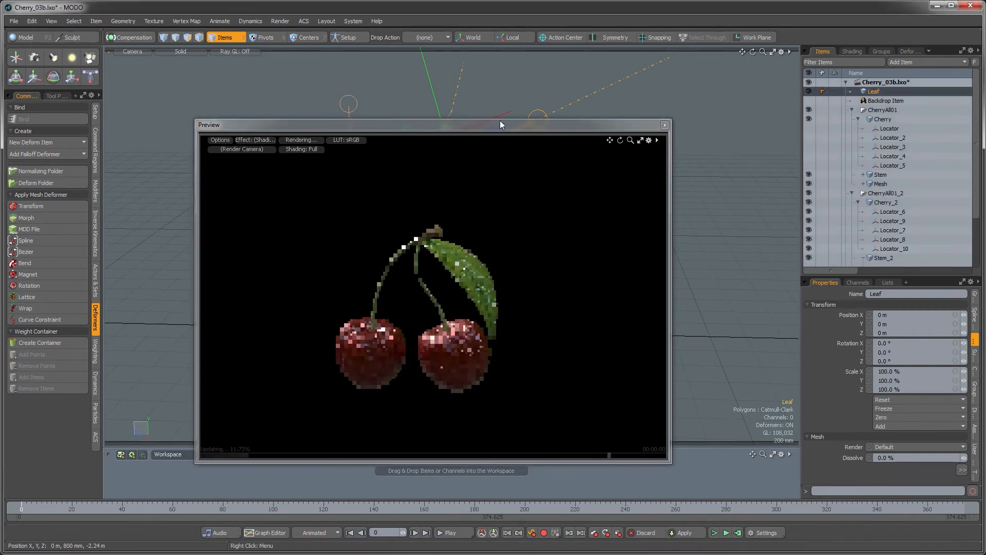
drag(508, 124, 861, 100)
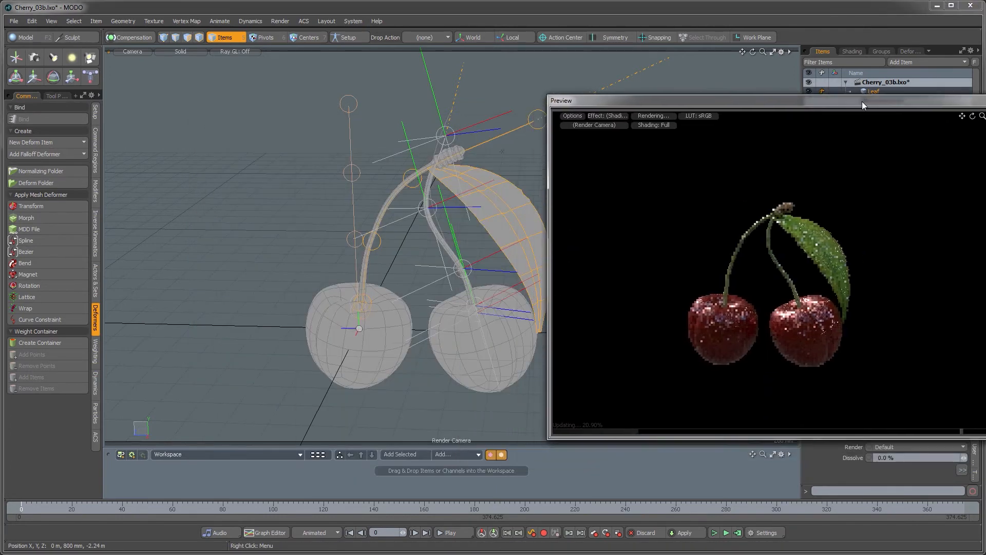
Move Locator_7 on the lower part of the second cherry's stem inward toward the first cherry to reshape the stem's curve
click(489, 255)
key(w)
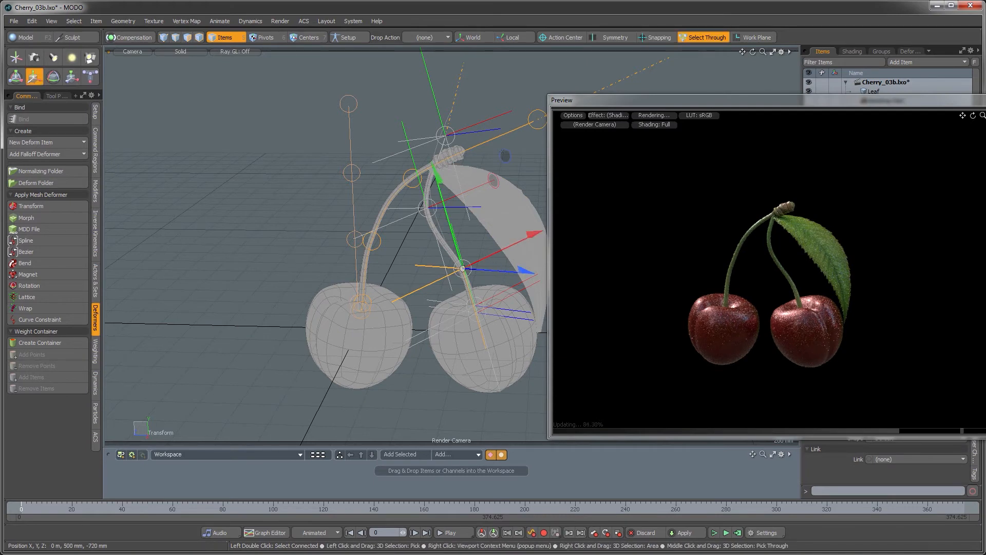
drag(523, 270, 518, 269)
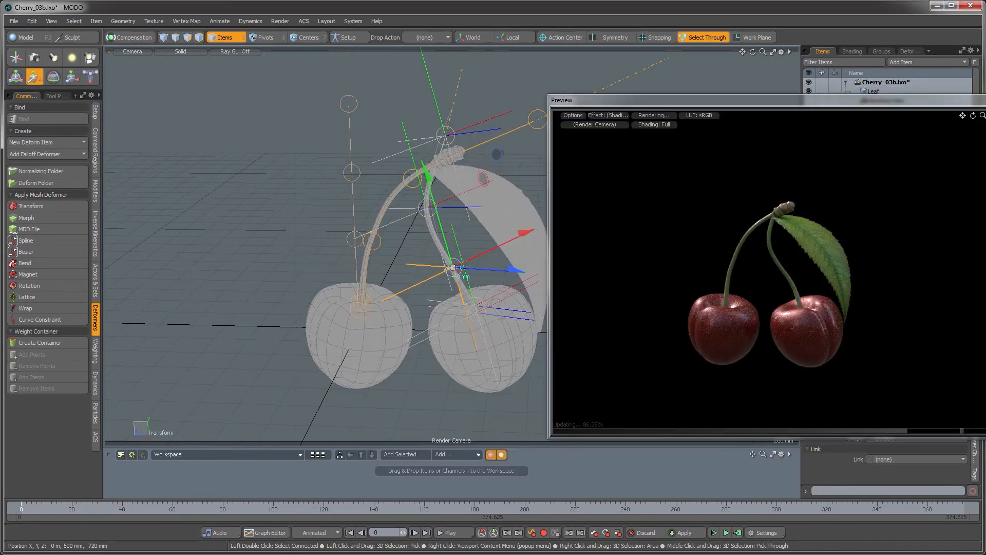
drag(450, 267, 443, 267)
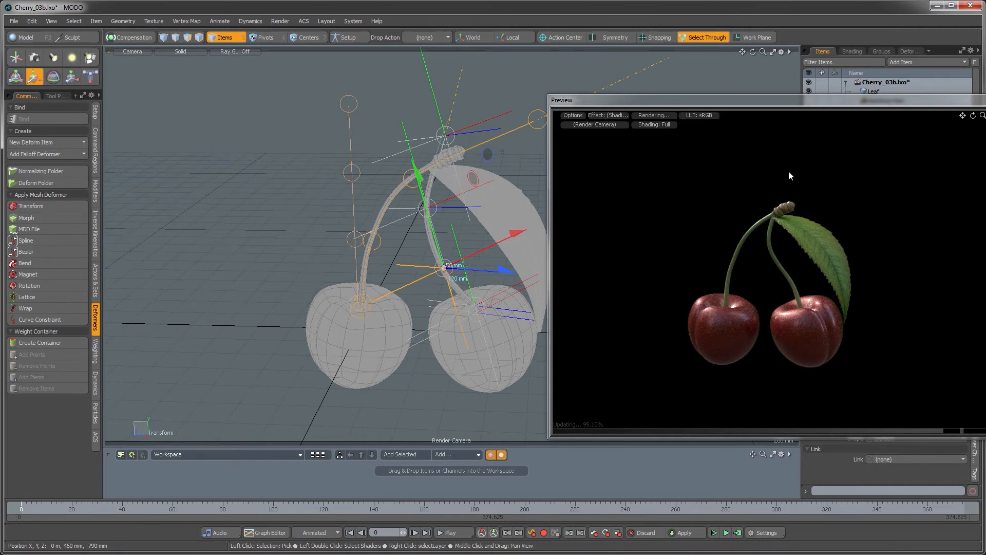
Reset the preview render and keep the preview clear of the model
drag(781, 114, 704, 113)
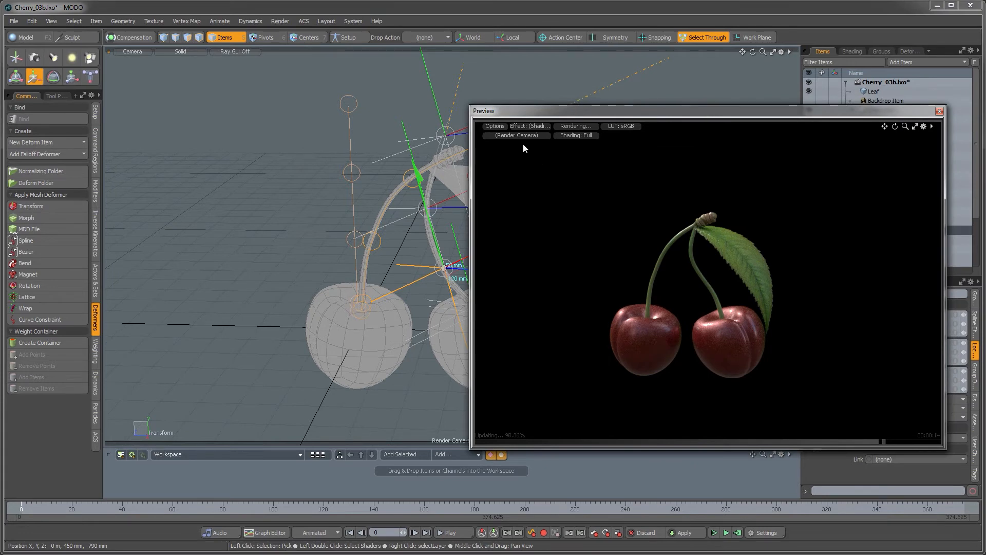
click(496, 125)
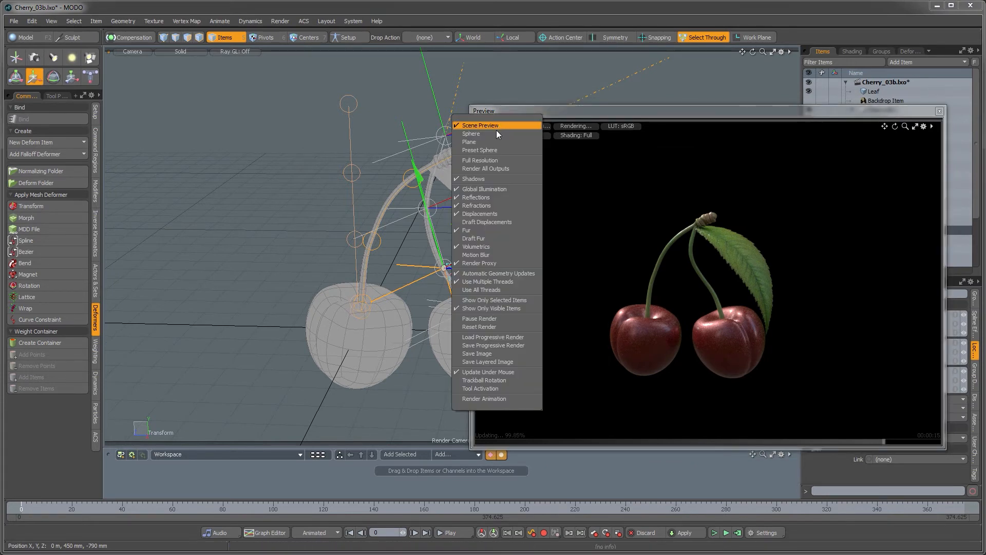
click(476, 328)
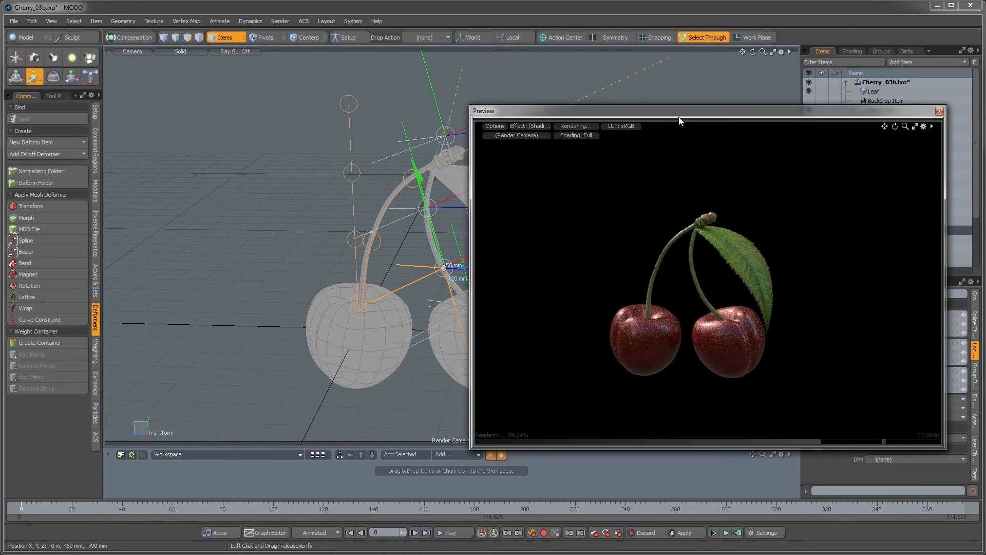
drag(697, 117, 784, 126)
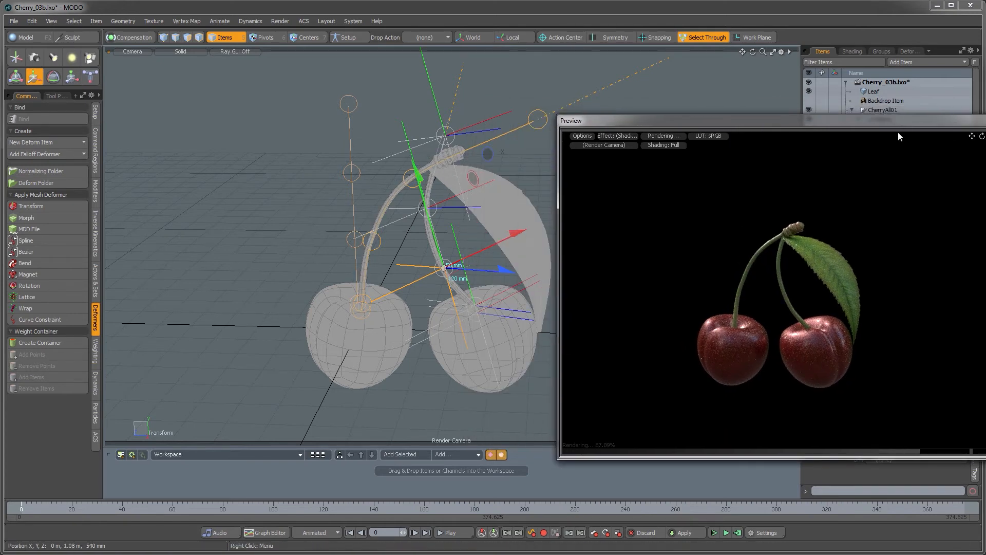
Make the first cherry's locators, Locator through Locator_5, visible
drag(895, 127, 458, 171)
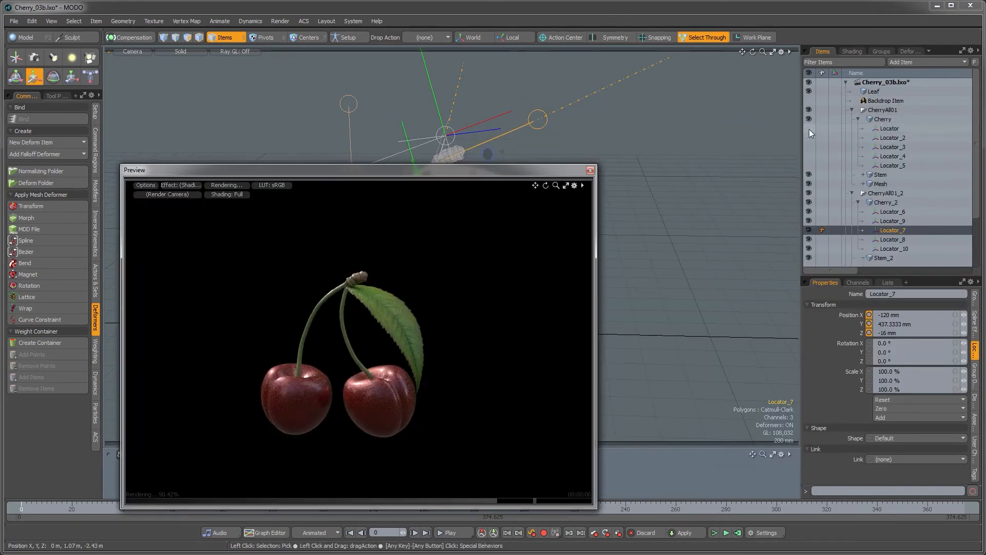
drag(807, 154, 808, 165)
drag(503, 170, 908, 145)
Shift Locator_4 slightly down and outward and Locator_3 slightly down to smooth the first cherry's stem
click(412, 177)
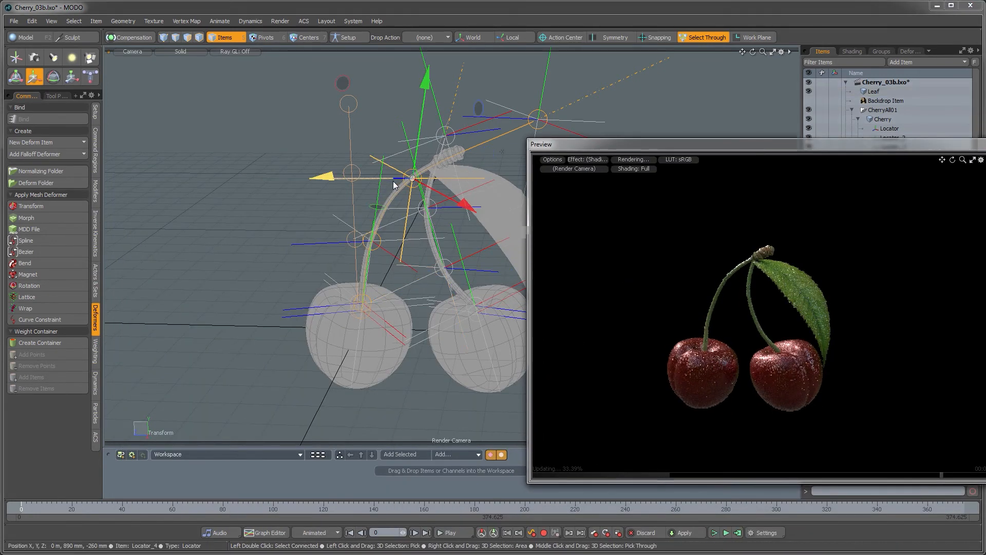
drag(283, 190, 277, 195)
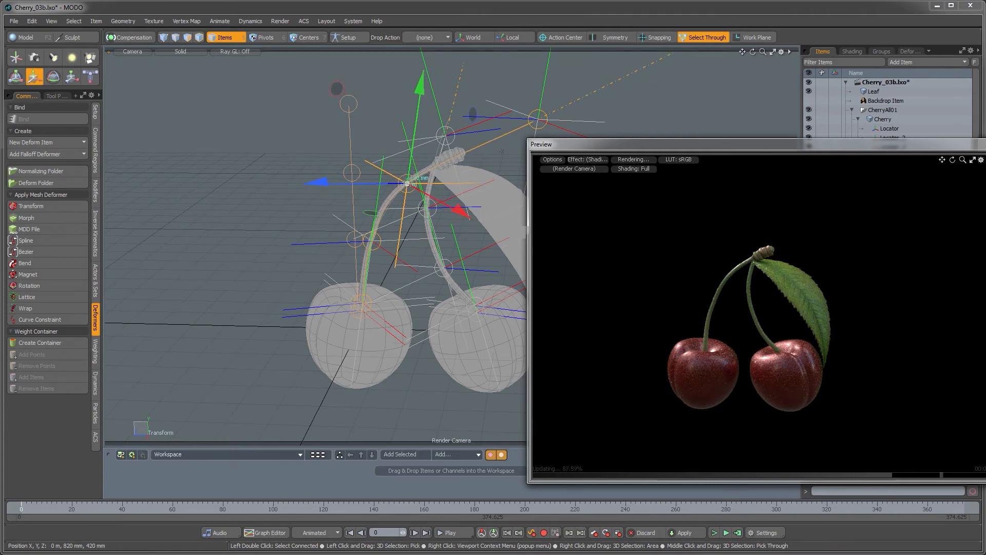
click(327, 242)
mouse_move(371, 238)
mouse_down()
mouse_move(369, 252)
mouse_move(366, 243)
mouse_up()
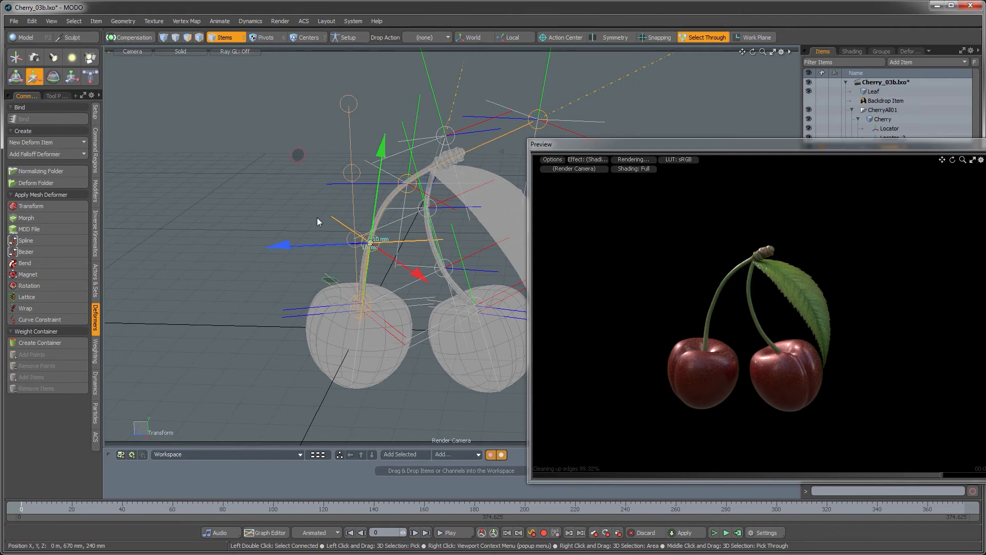
Tilt the Render Camera view and raise Locator_3 slightly to refine the first stem's bend, leaving nothing selected
alt+drag(315, 214, 337, 244)
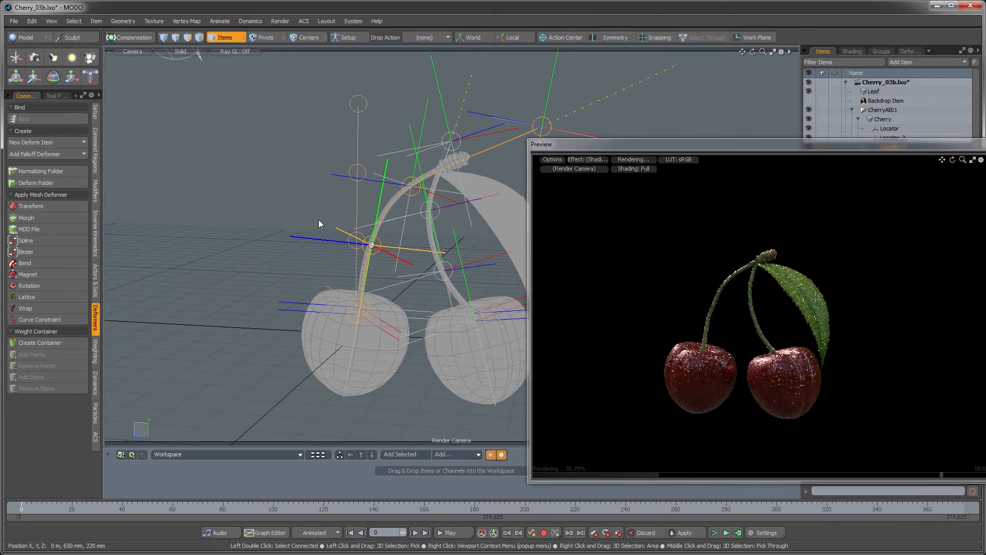
key(w)
drag(388, 147, 389, 144)
drag(308, 233, 309, 235)
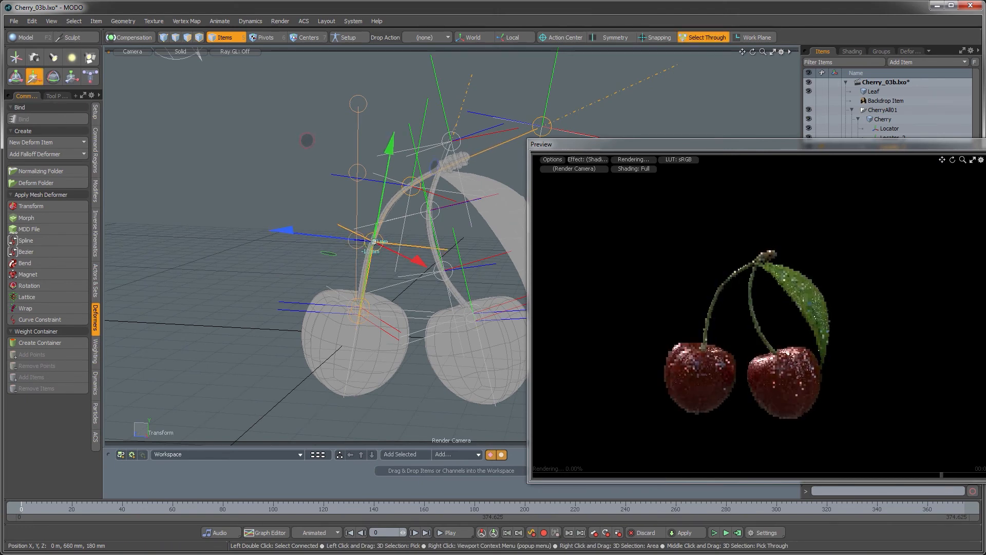
click(292, 255)
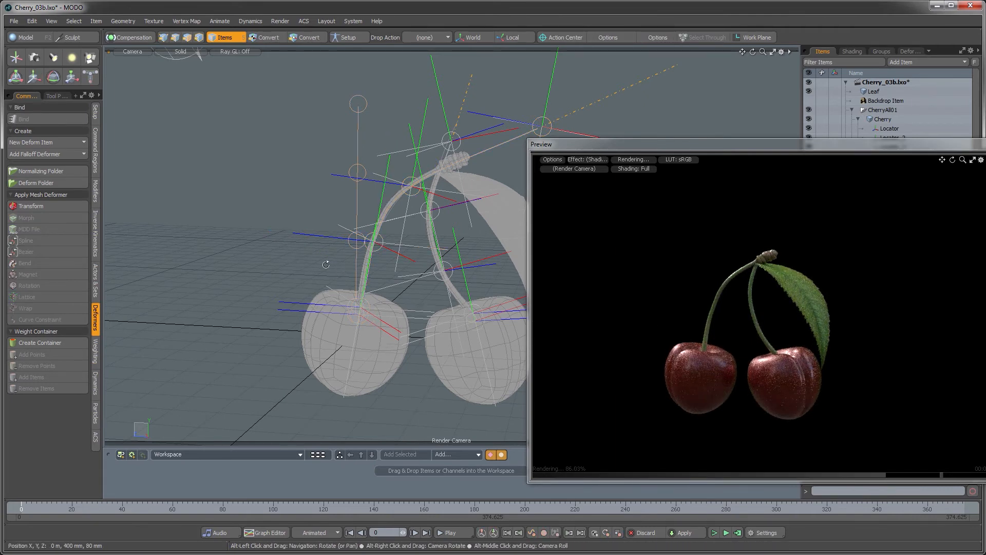
Move Locator_7 slightly sideways in a perspective side view so the second stem lines up with its other locators
key(ctrl+space)
click(352, 260)
alt+drag(352, 264, 465, 303)
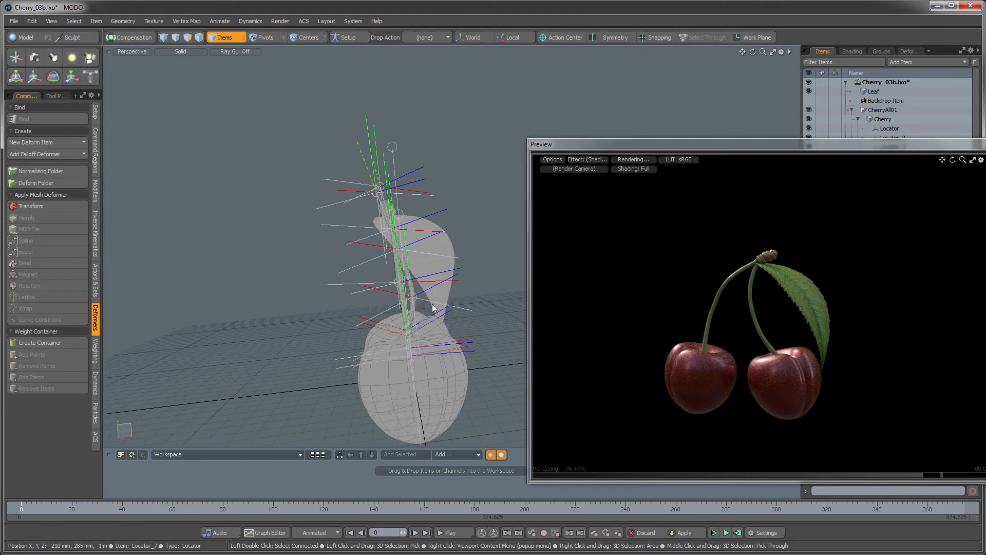
click(465, 300)
key(w)
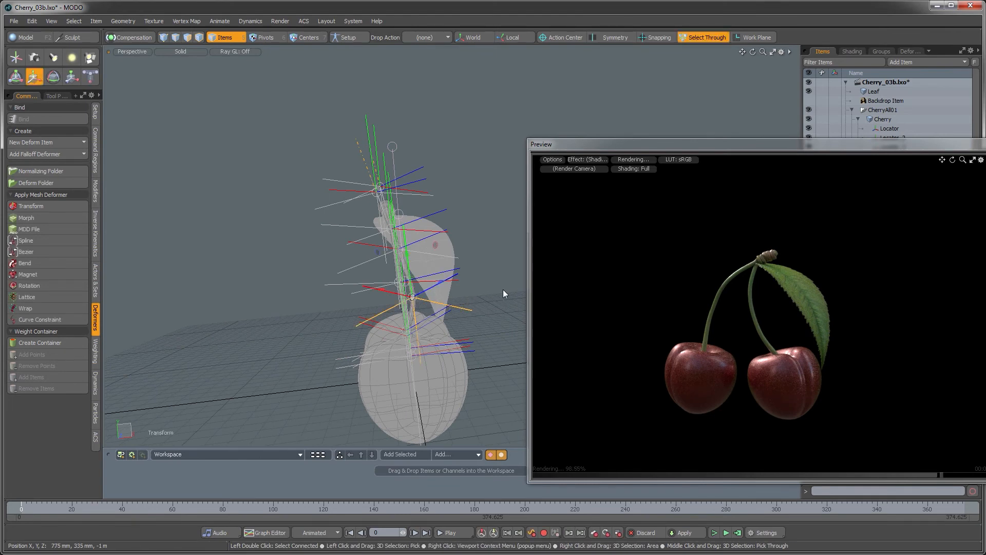
drag(503, 288, 496, 288)
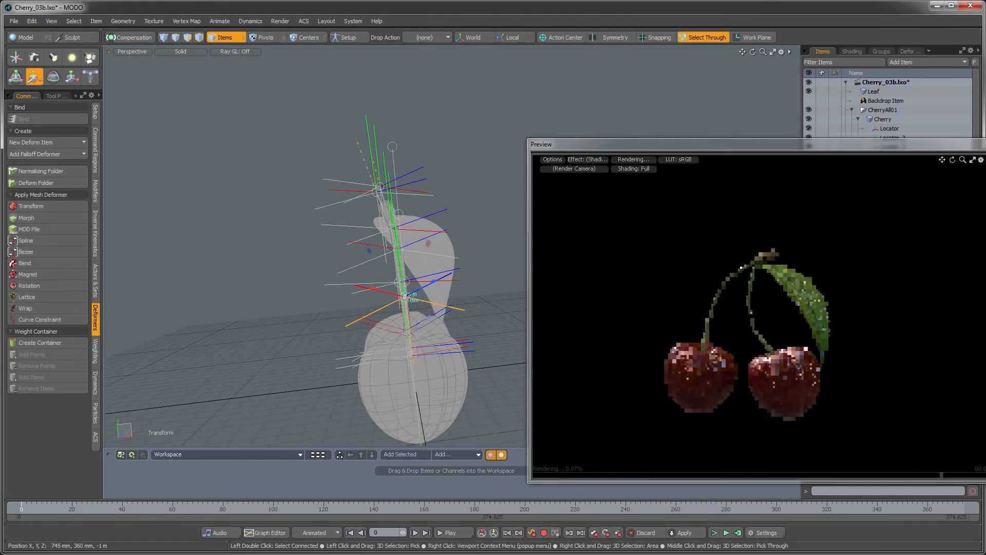
key(q)
click(506, 295)
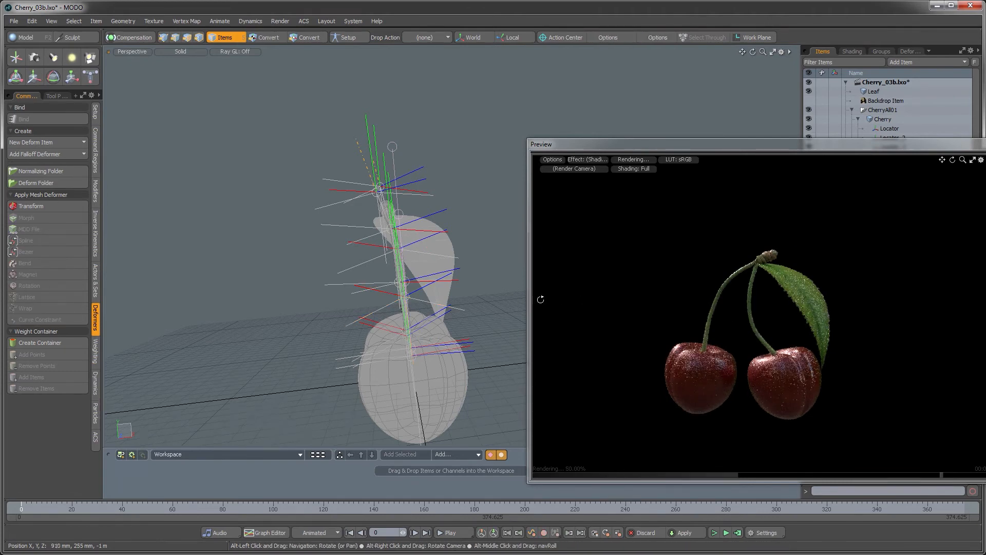
Adjust Locator_3's position in a close perspective view to smooth the first cherry's stem, and inspect both stem curves
alt+drag(446, 294, 307, 262)
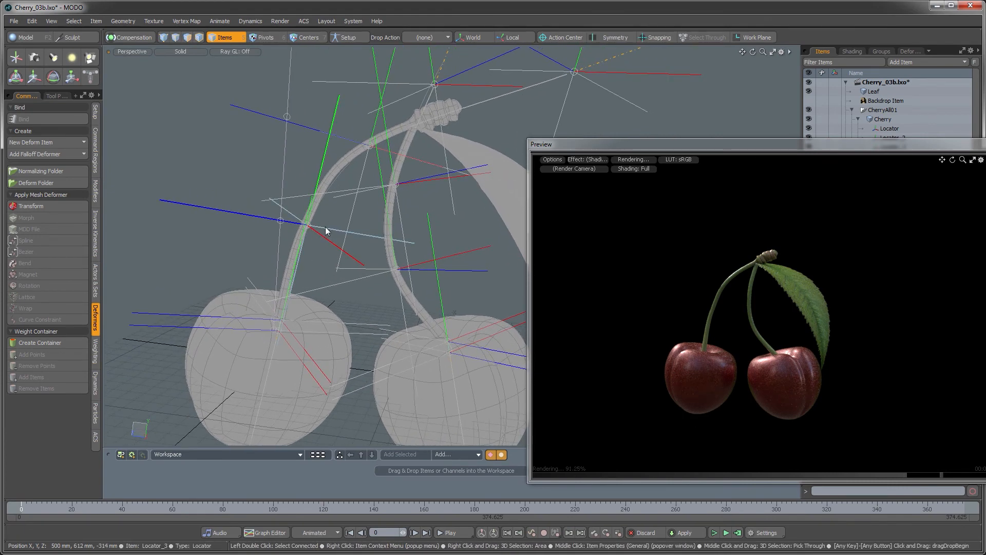
click(325, 227)
key(w)
drag(241, 226, 240, 223)
drag(283, 185, 373, 245)
key(e)
key(q)
click(285, 271)
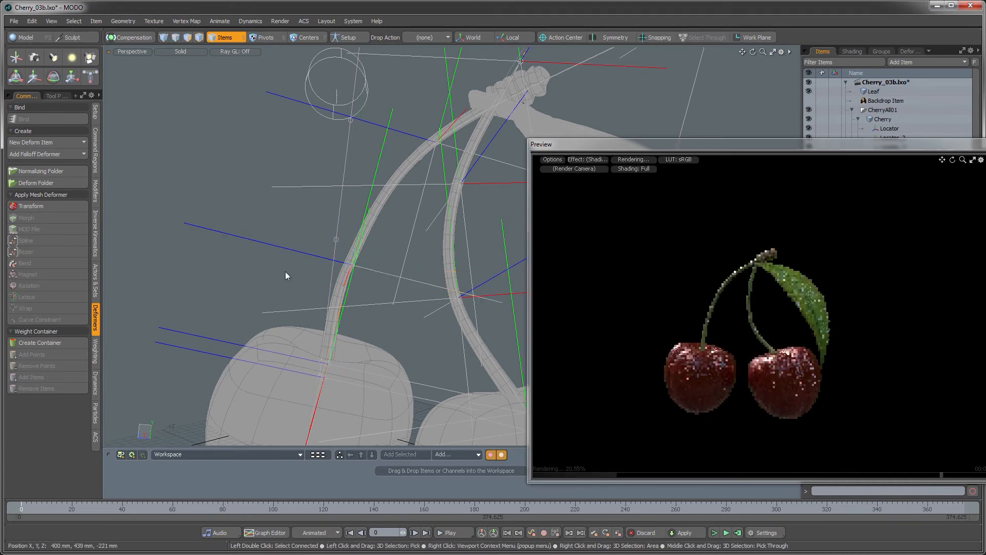
alt+drag(285, 271, 422, 294)
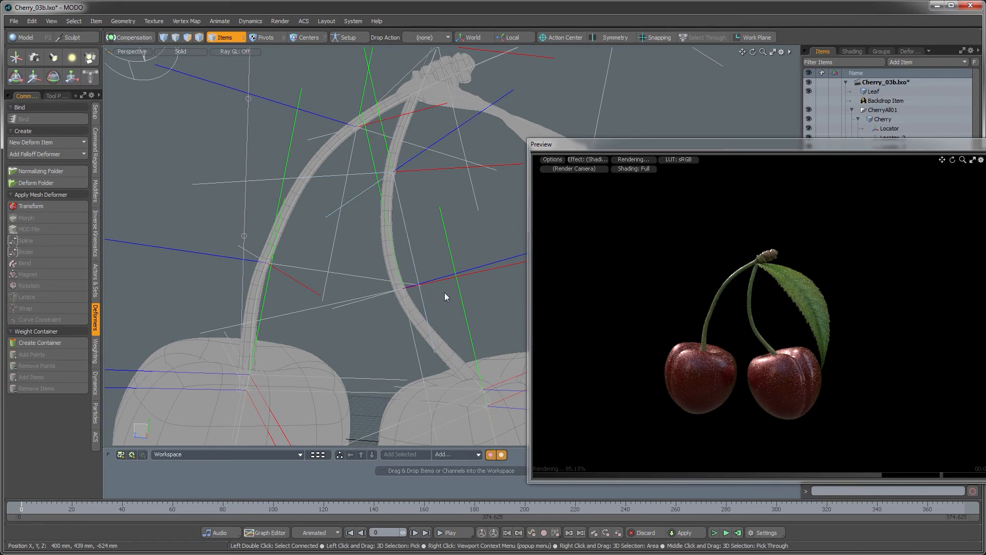
Save the current scene and close the render preview
ctrl+alt+drag(443, 298, 612, 185)
drag(636, 149, 595, 173)
click(14, 21)
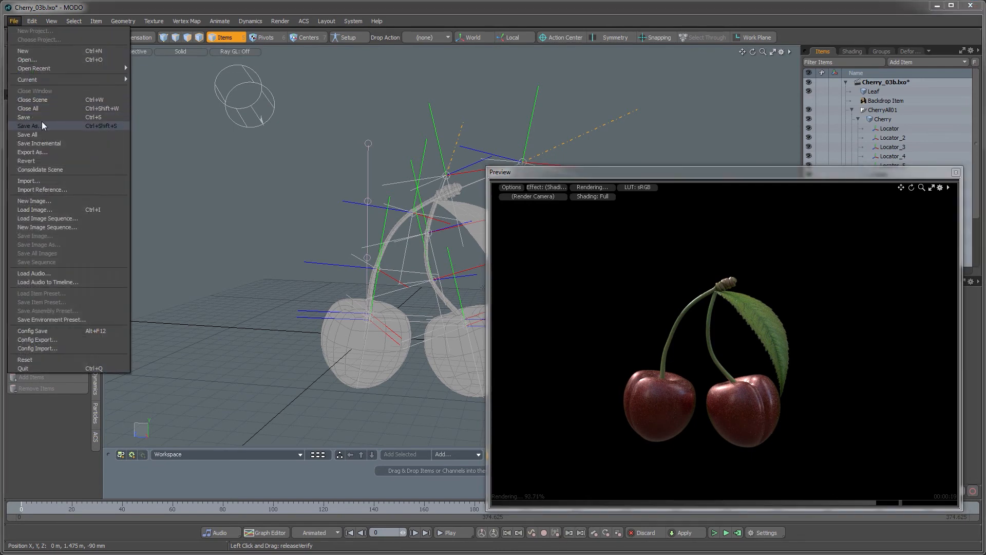
click(35, 117)
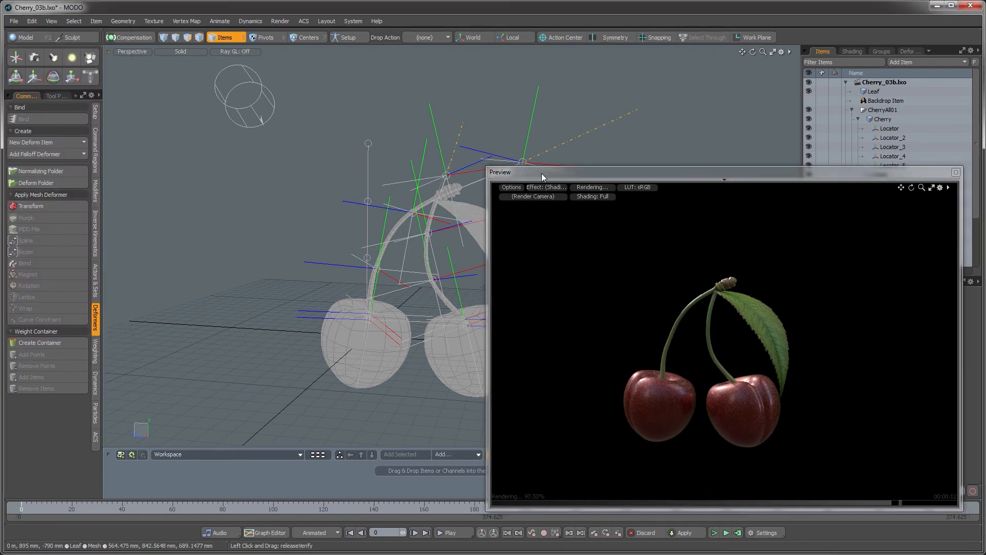
click(955, 172)
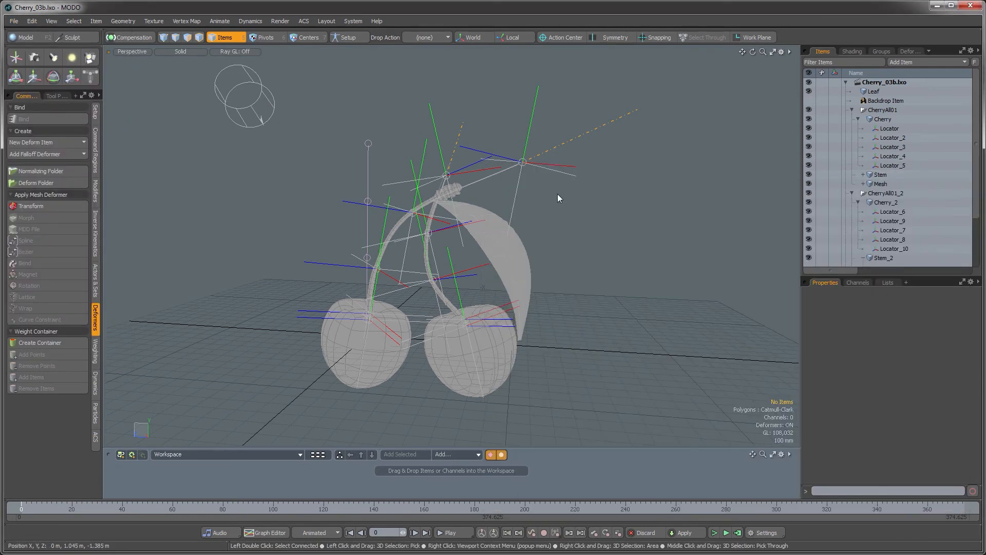
Save the scene as a new version named Cherry_03c.lxo in the Video_07 folder
alt+drag(557, 193, 515, 263)
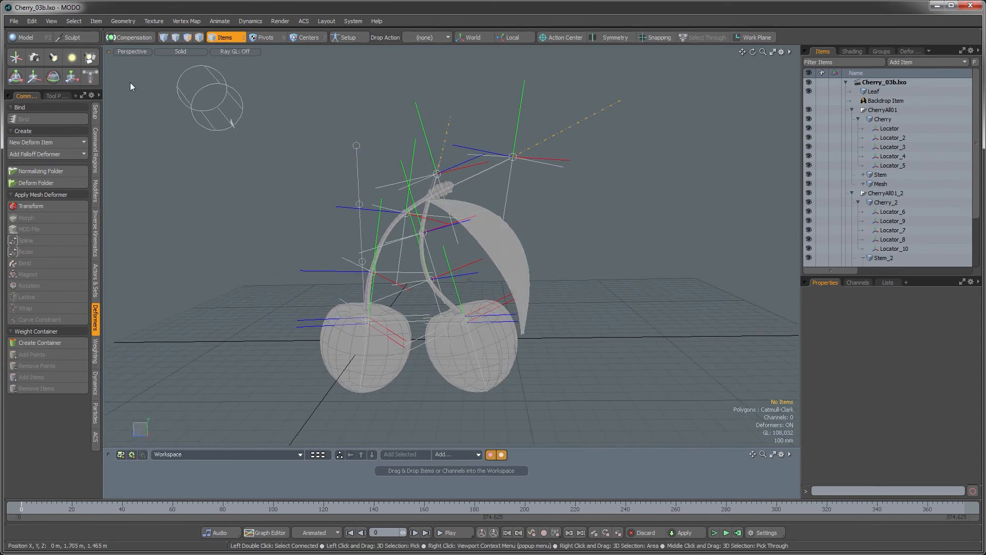
click(15, 21)
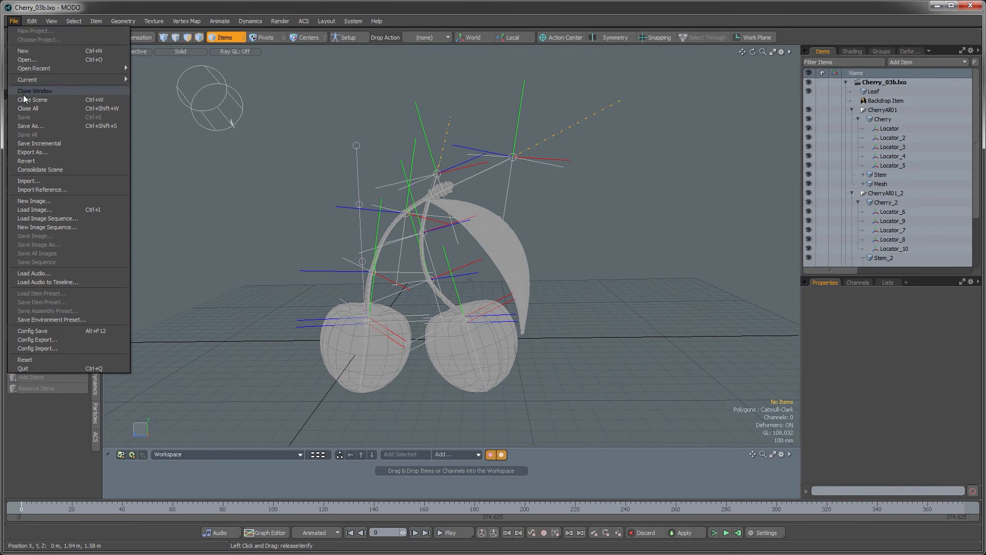
click(32, 125)
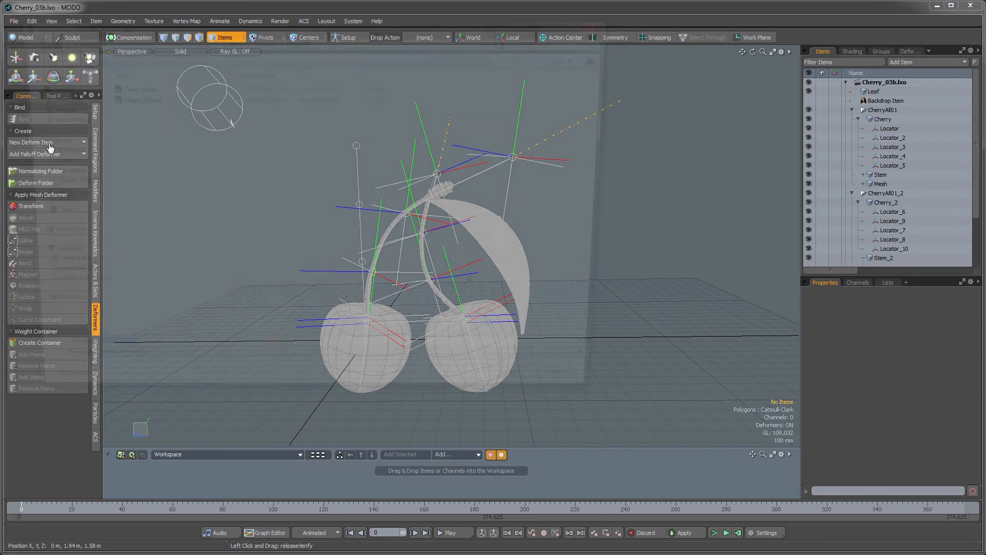
click(130, 97)
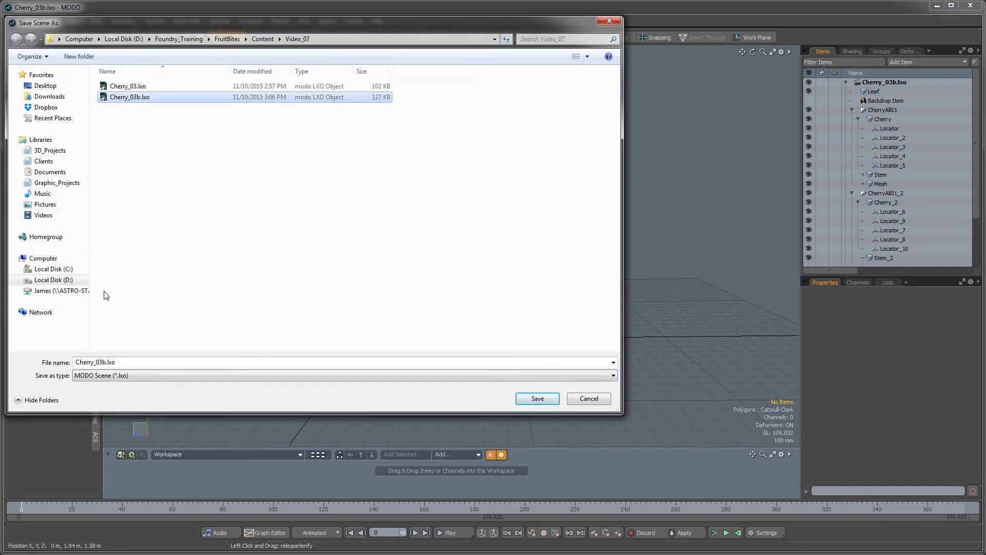
click(111, 361)
drag(102, 362, 105, 362)
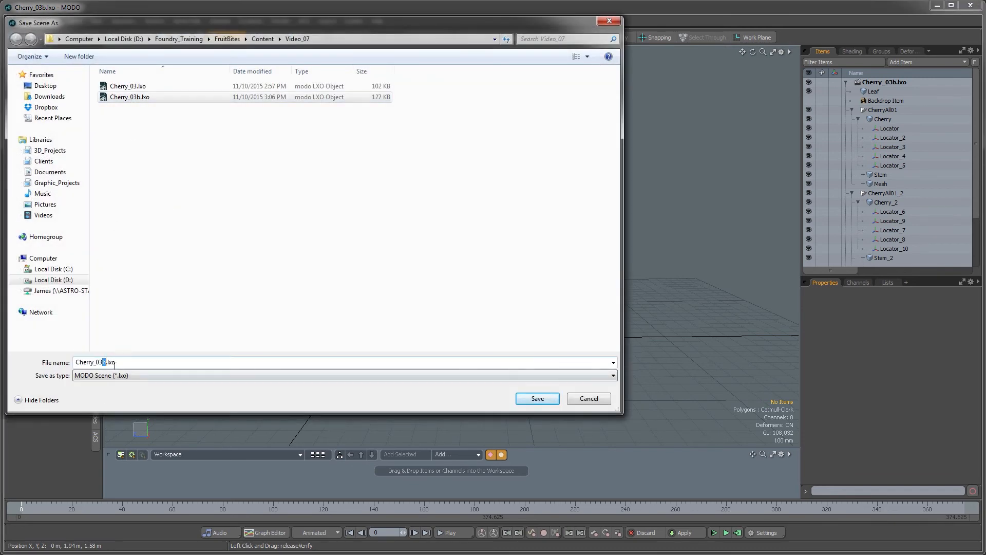
text(c)
key(Tab)
click(532, 400)
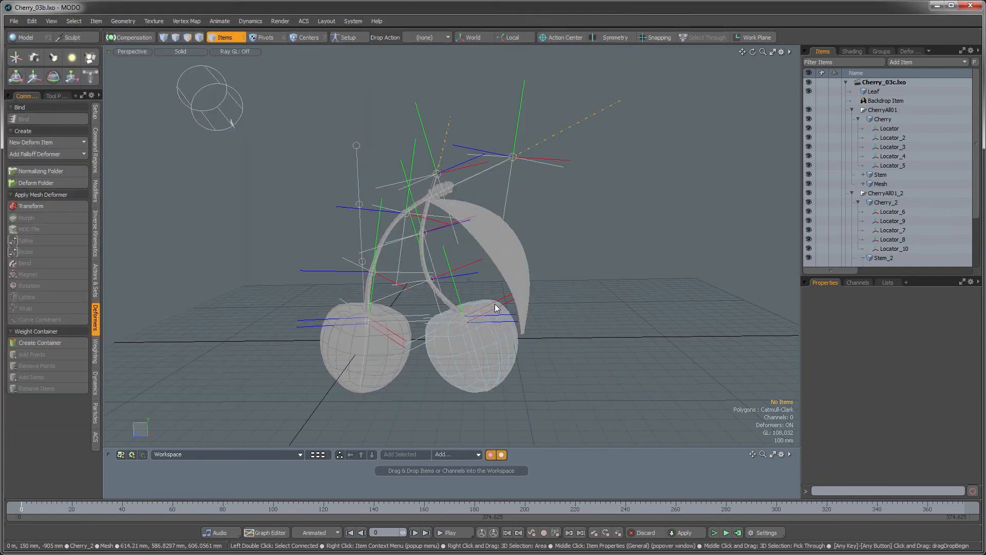
Freeze the deformation of Stem and Stem_2 together, with Freeze Displacement and Tessellation turned off
alt+drag(496, 305, 453, 295)
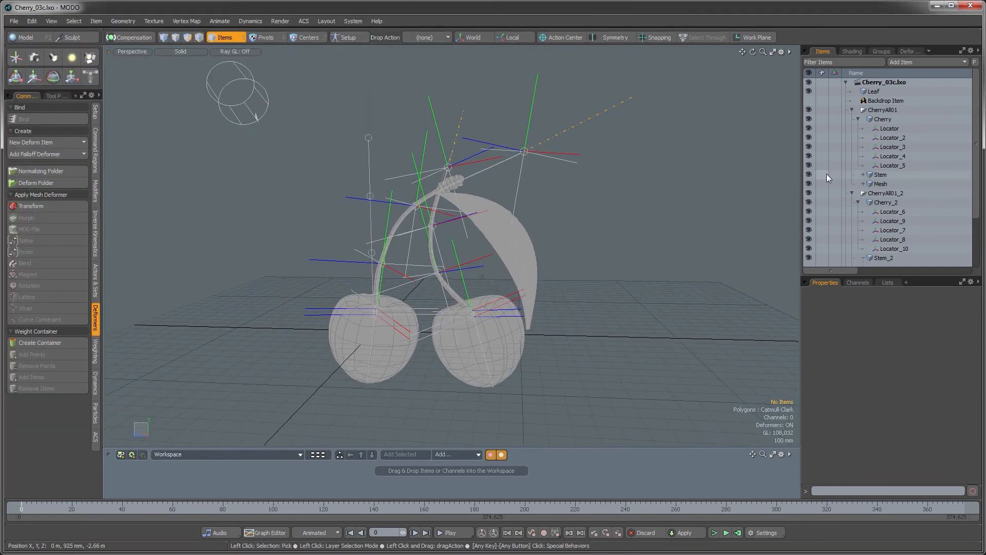
drag(885, 275, 885, 354)
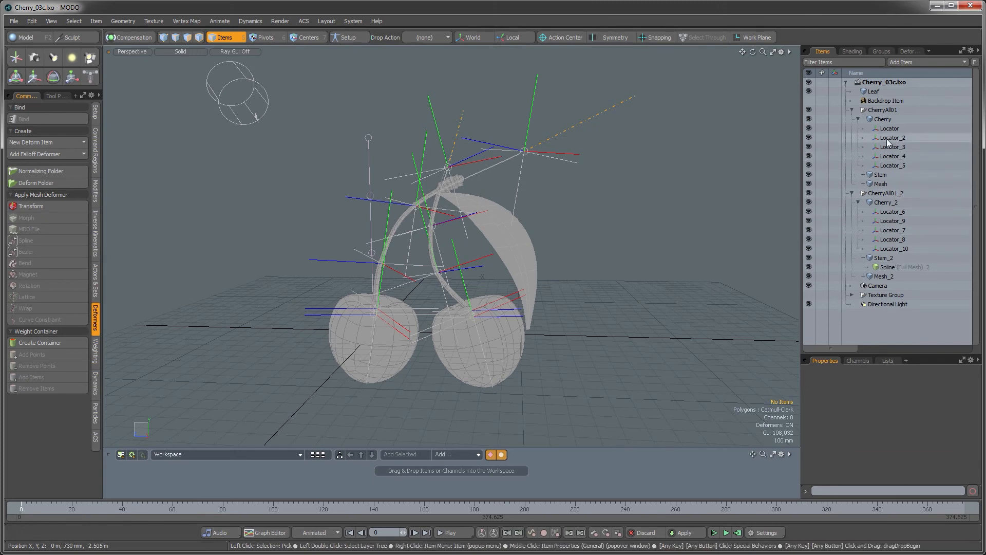
click(880, 176)
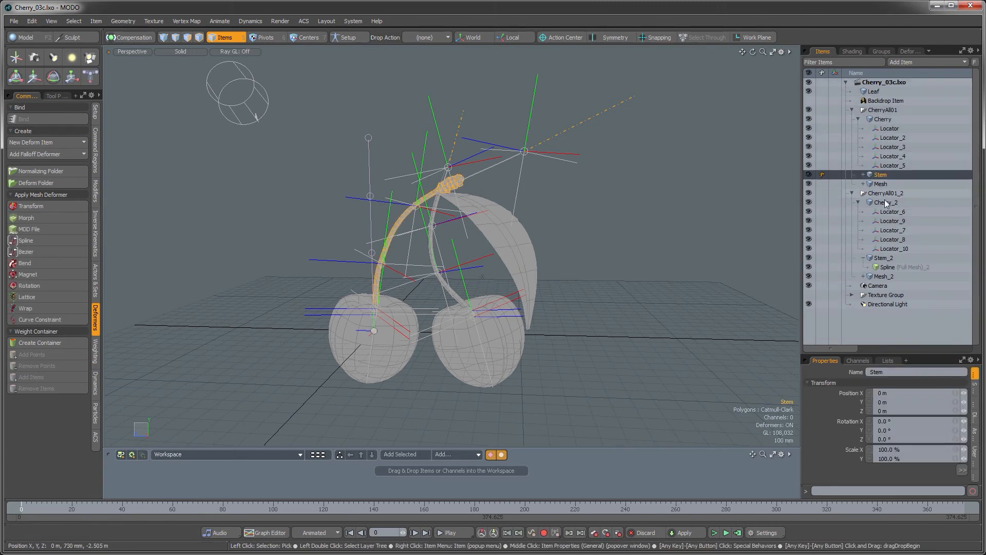
ctrl+click(883, 258)
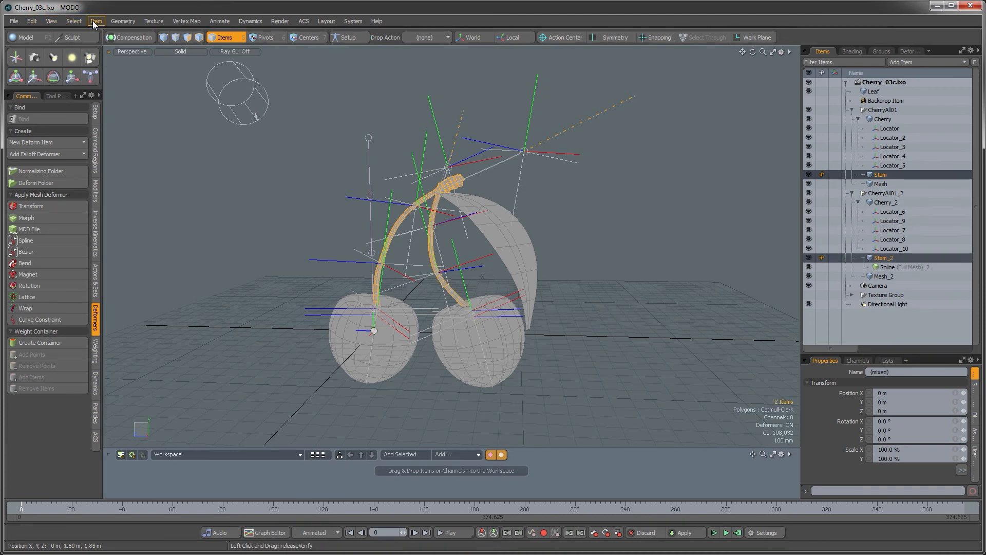
click(121, 20)
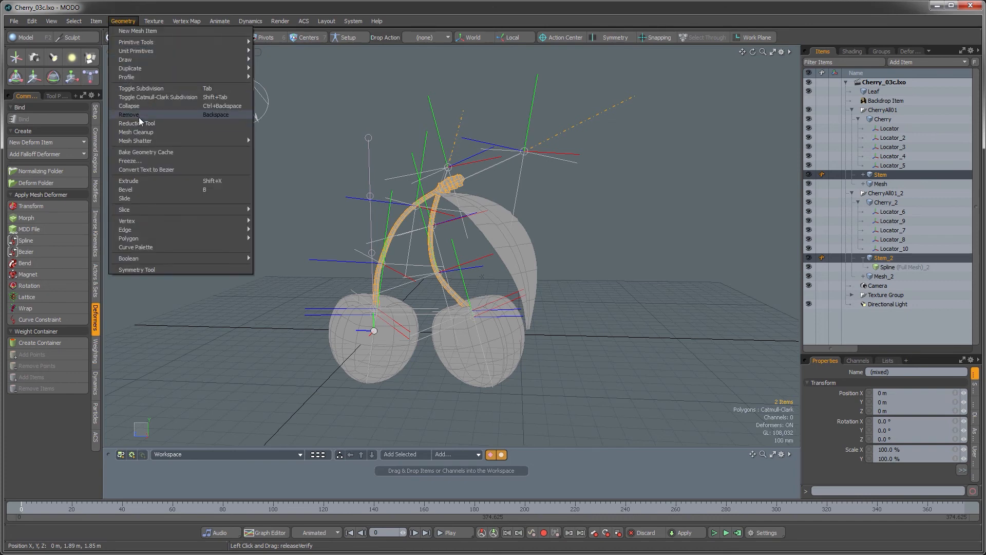
click(129, 160)
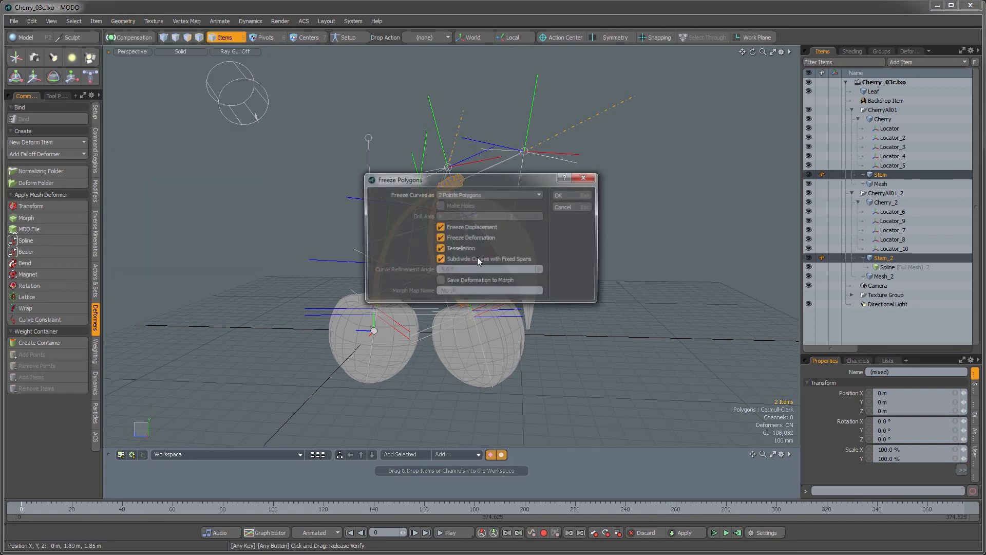
click(441, 228)
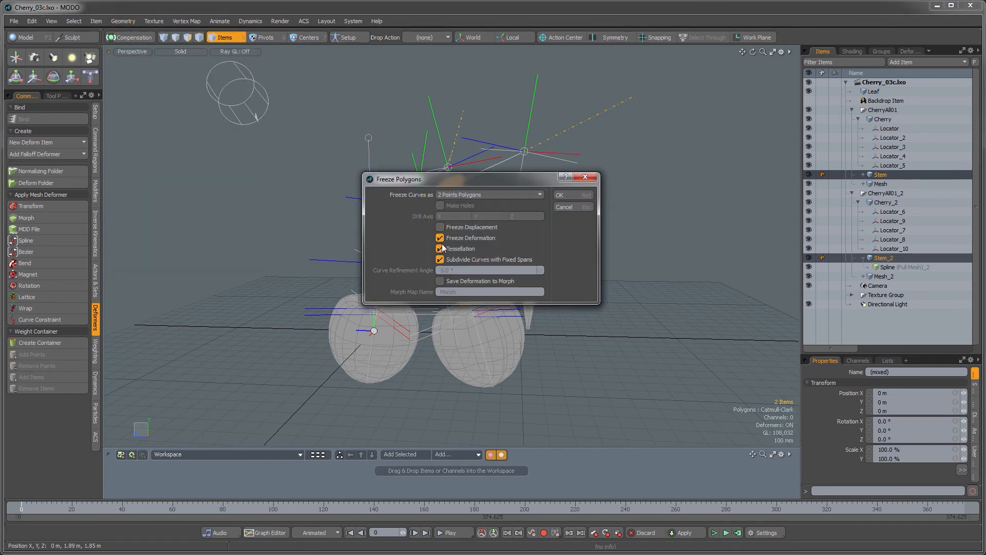
click(442, 249)
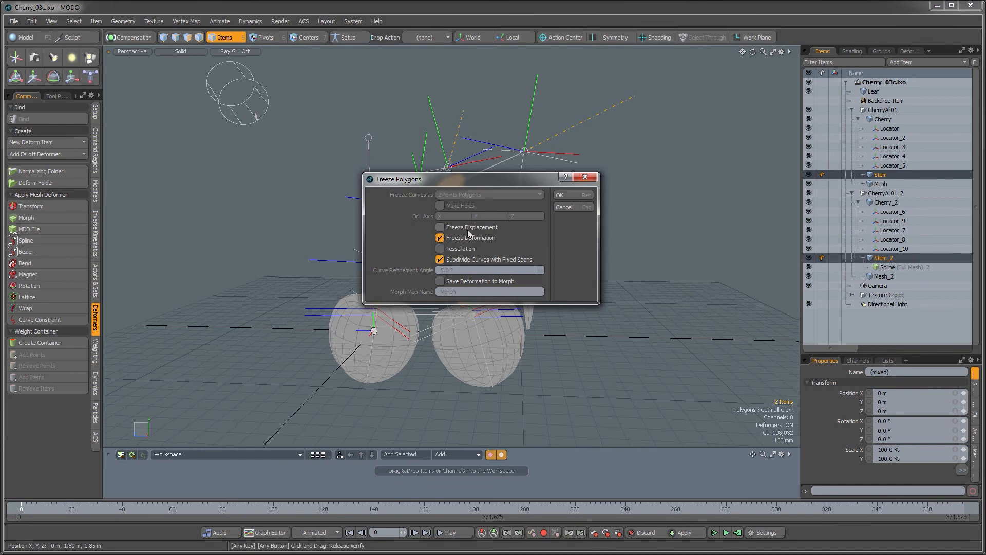
drag(484, 179, 578, 139)
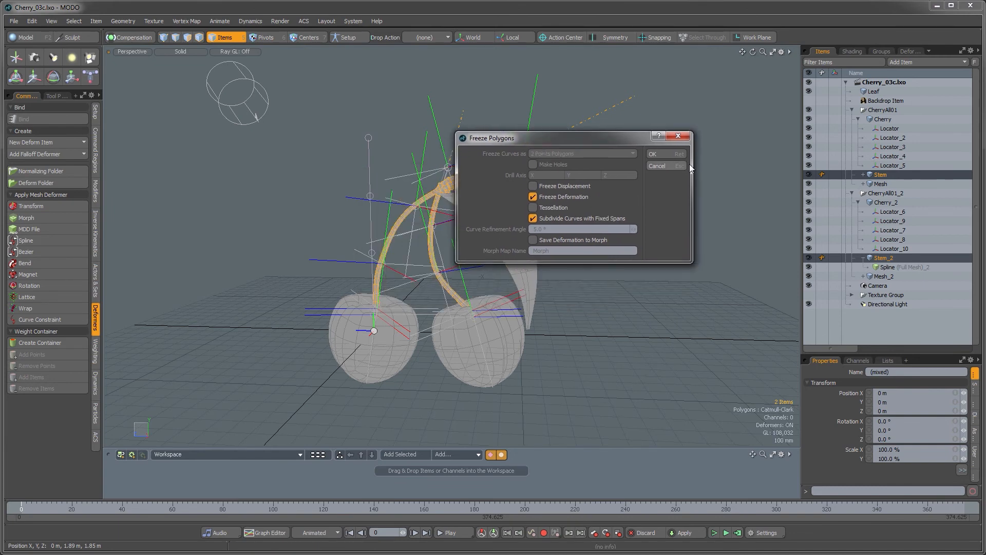
click(671, 152)
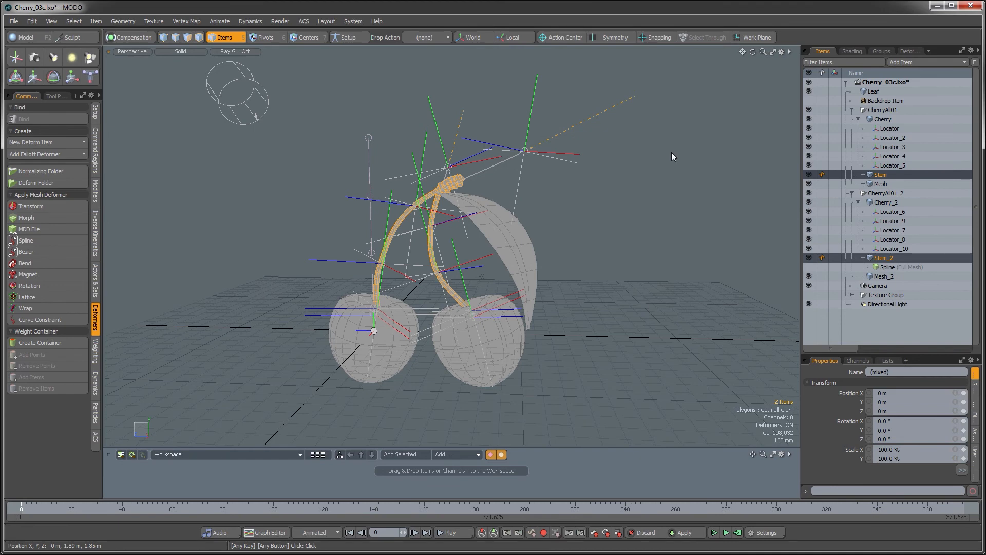
Delete the spline deformer under Stem_2 and all locators under Cherry_2 and Cherry
click(881, 268)
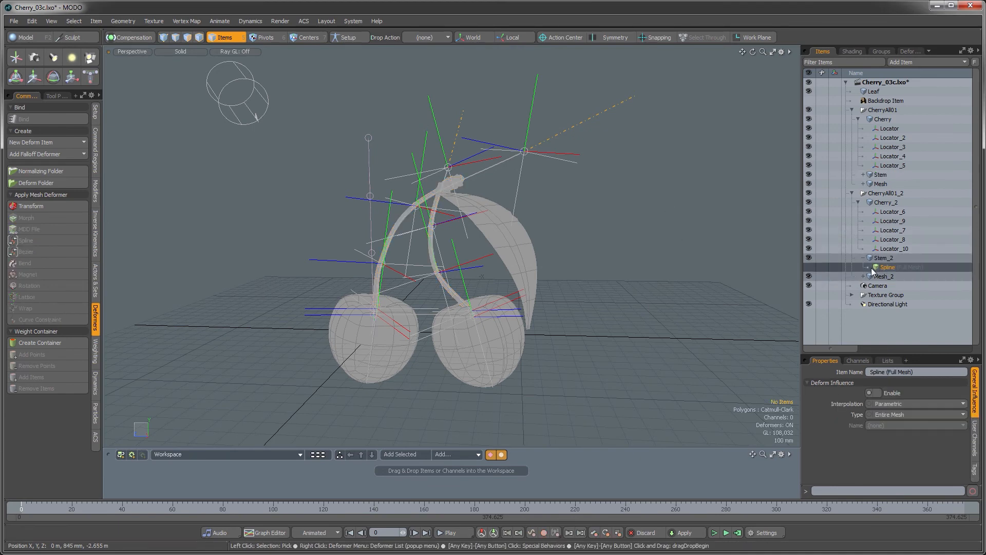
key(Delete)
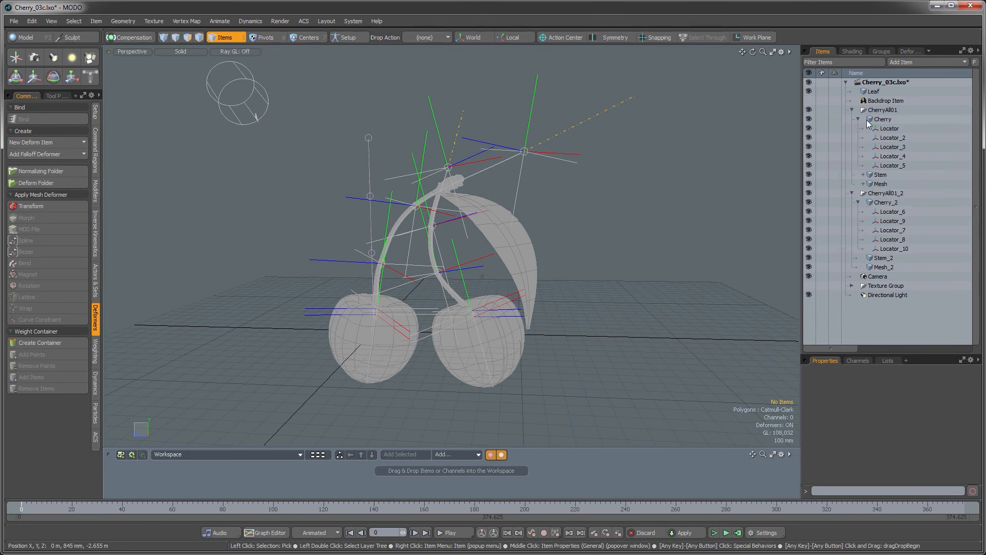
click(894, 211)
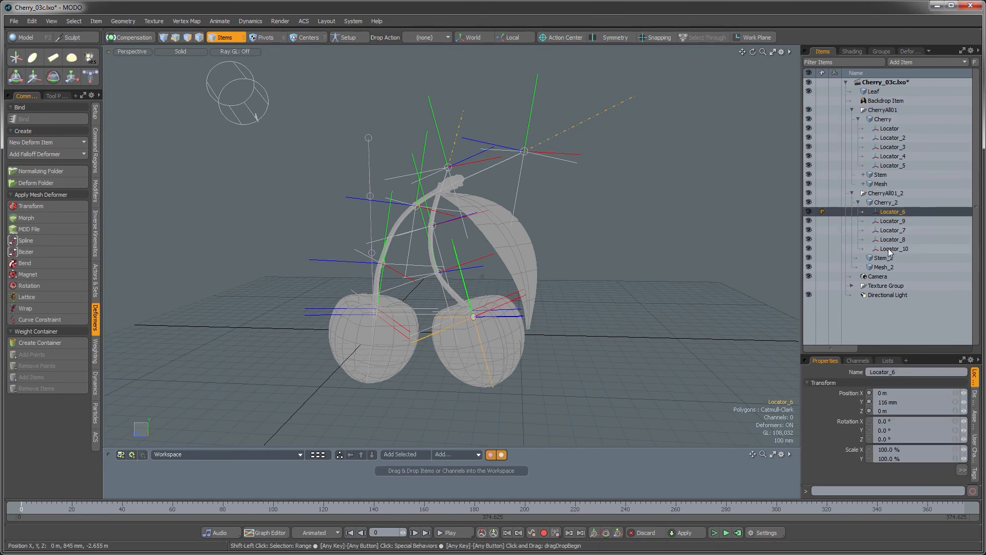
shift+click(889, 248)
key(Delete)
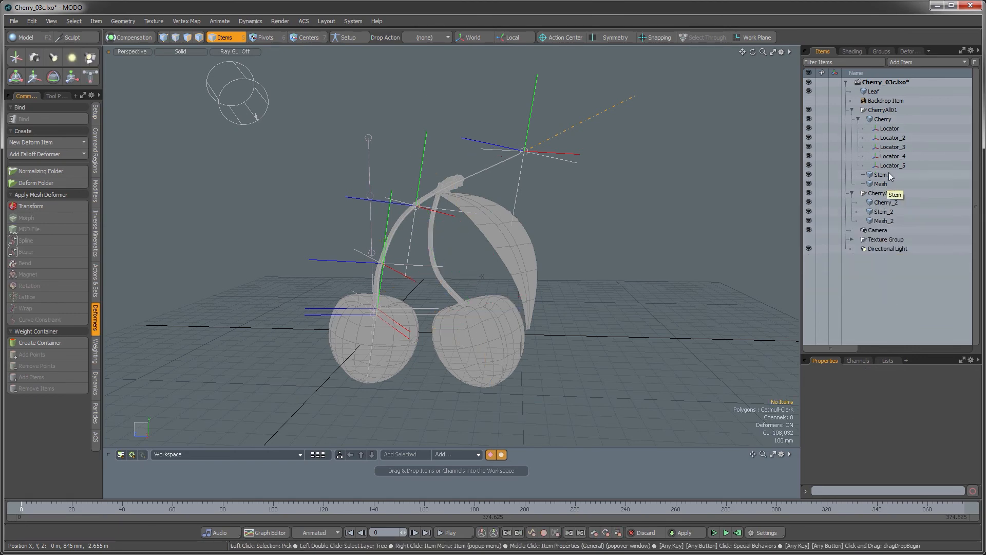
click(888, 165)
shift+click(885, 130)
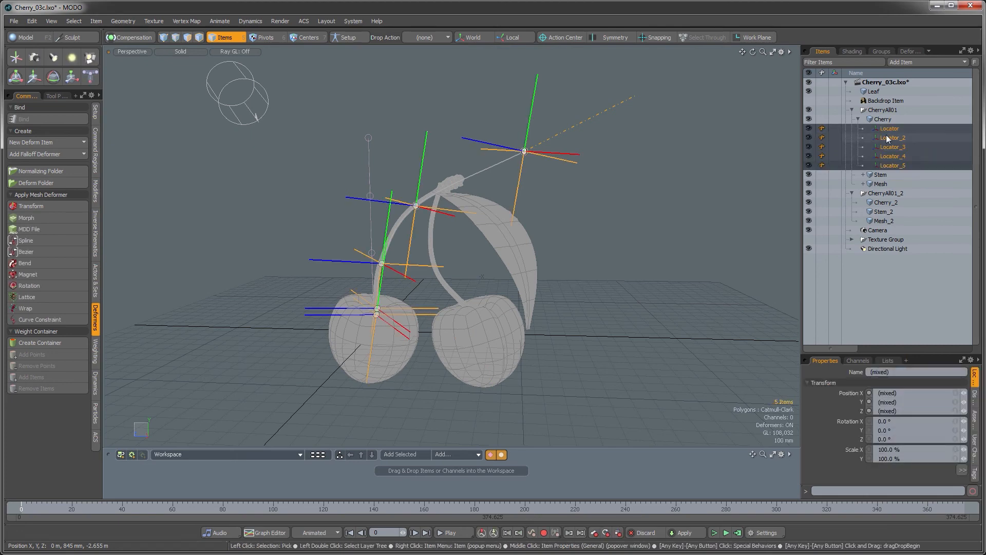
key(Delete)
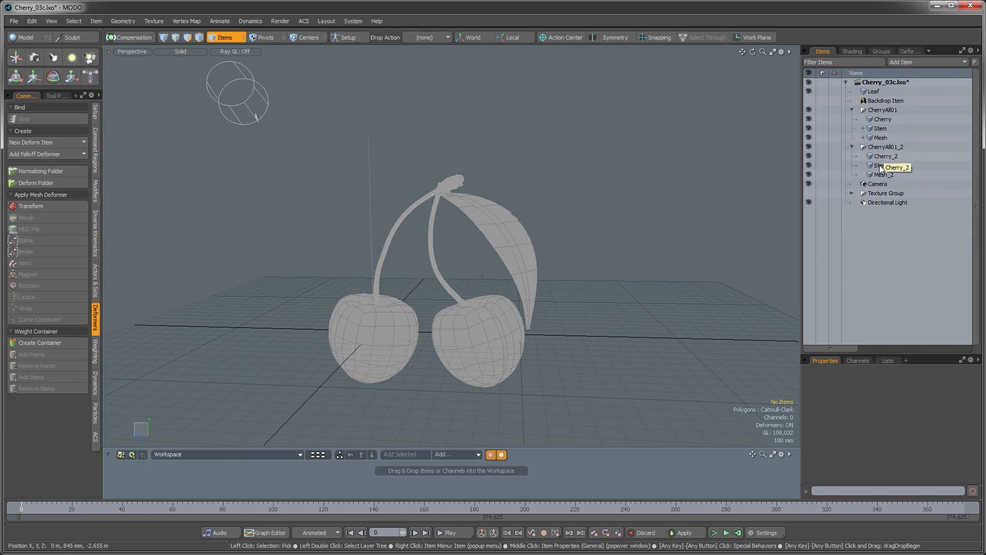
Merge the leaf and both cherries' fruit, stem and extra meshes into one mesh, using transform compensation
click(878, 158)
ctrl+click(879, 167)
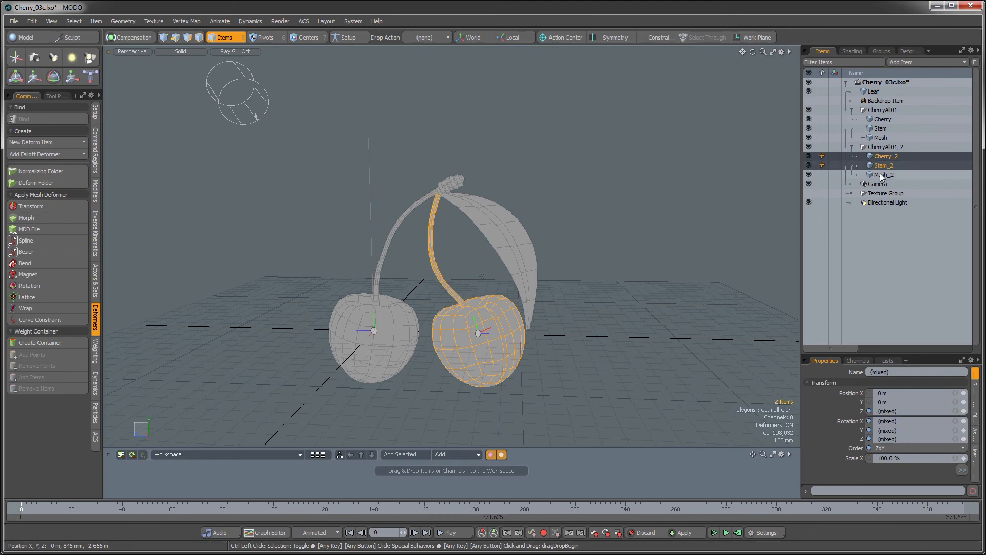
ctrl+click(879, 174)
ctrl+click(879, 137)
ctrl+click(879, 128)
ctrl+click(879, 119)
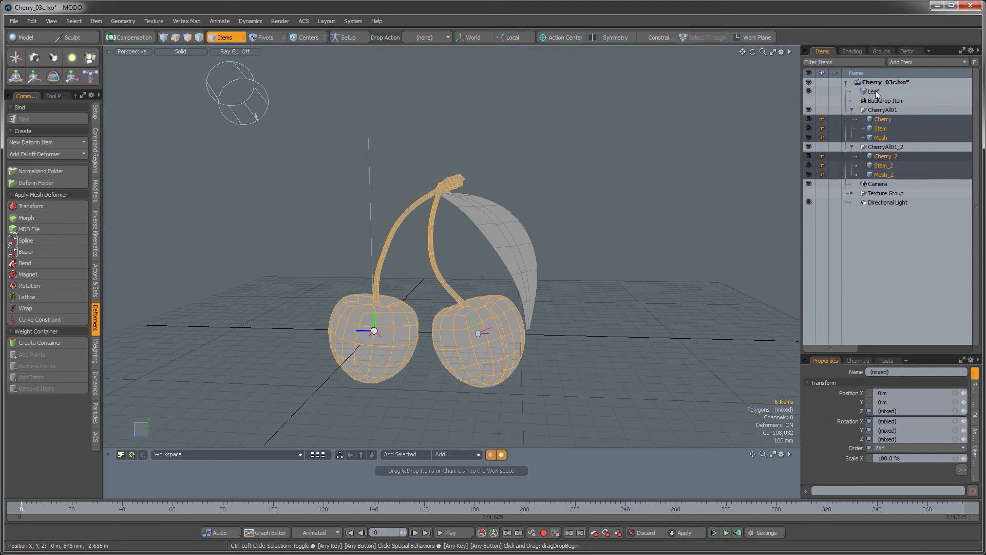
ctrl+click(875, 91)
right_click(875, 90)
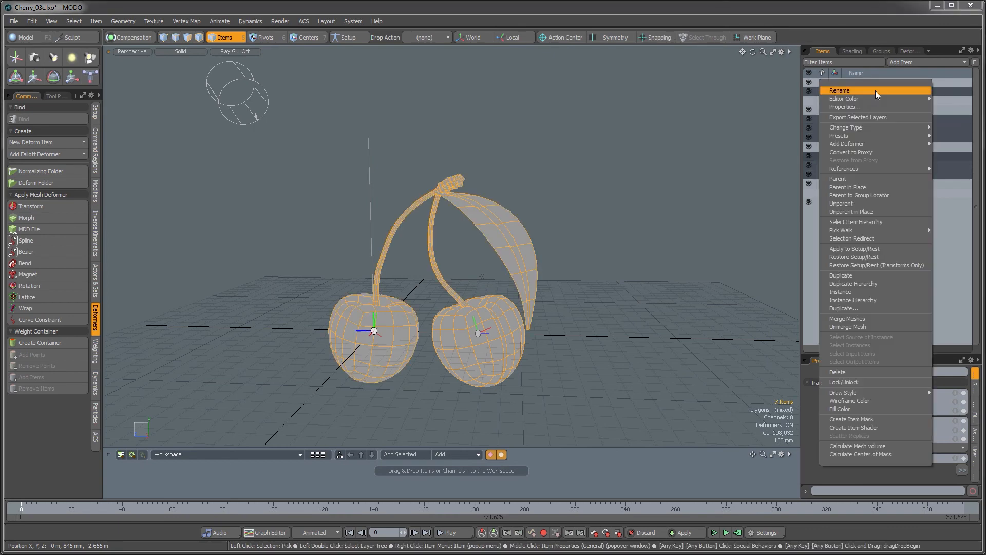
click(853, 318)
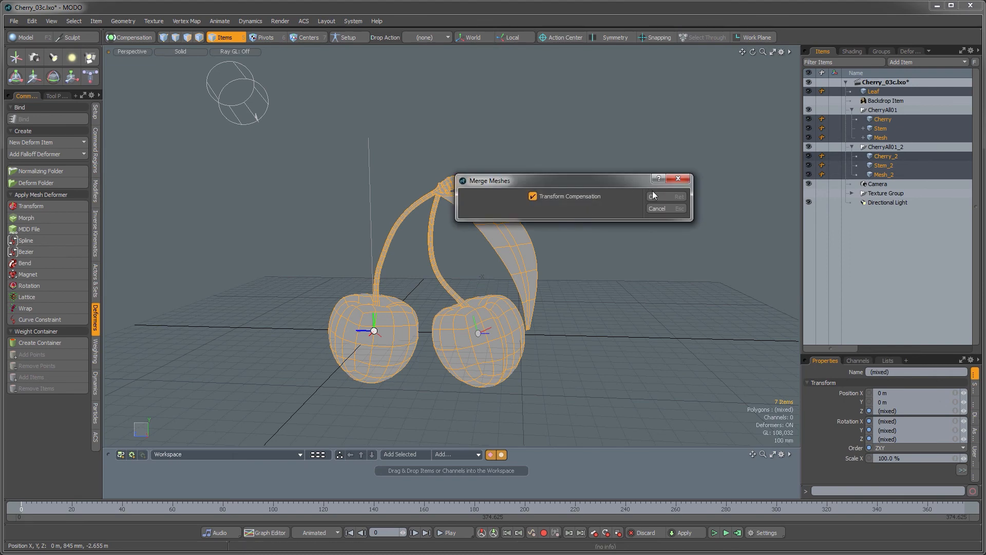
alt+drag(508, 271, 485, 255)
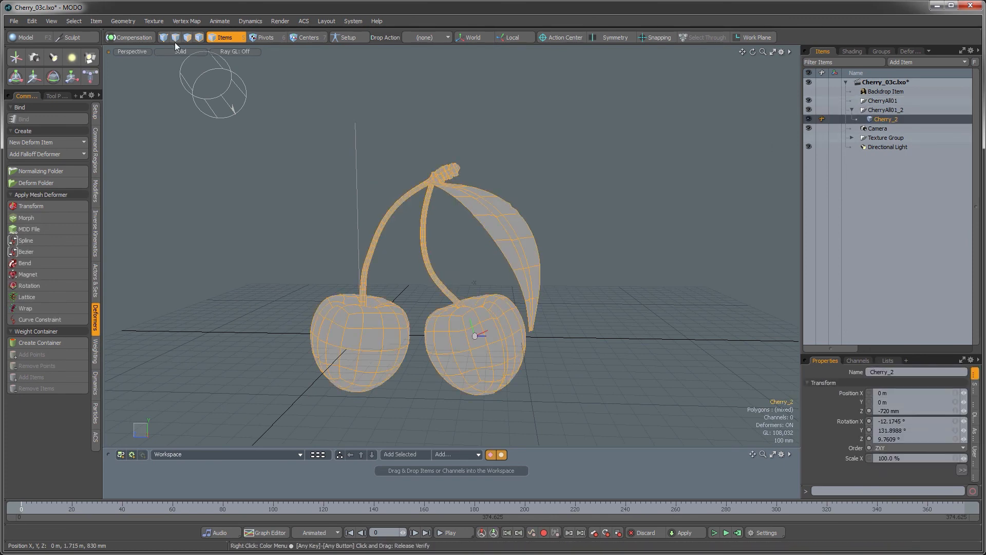
Switch to polygon selection and delete the emptied CherryAll01 group locator
click(187, 38)
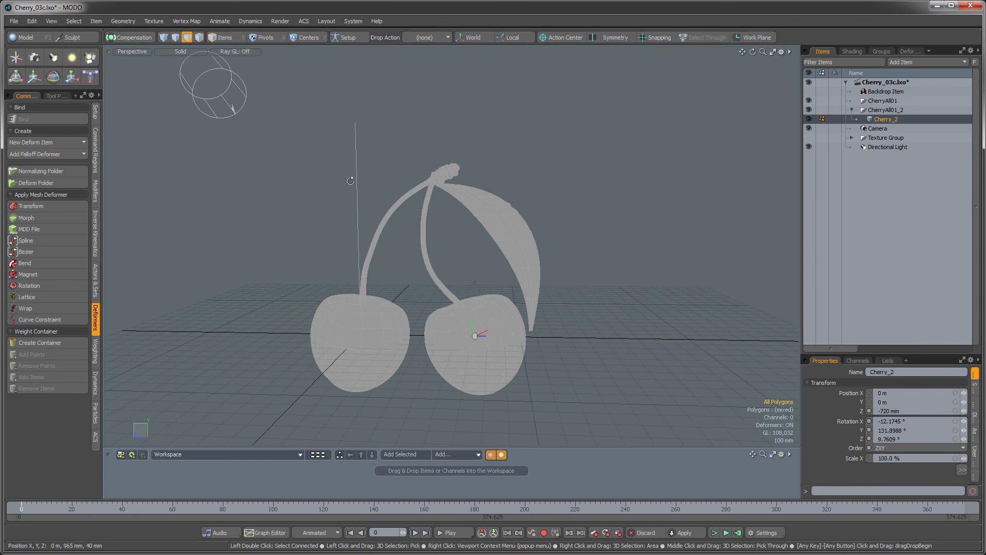
alt+drag(334, 170, 541, 220)
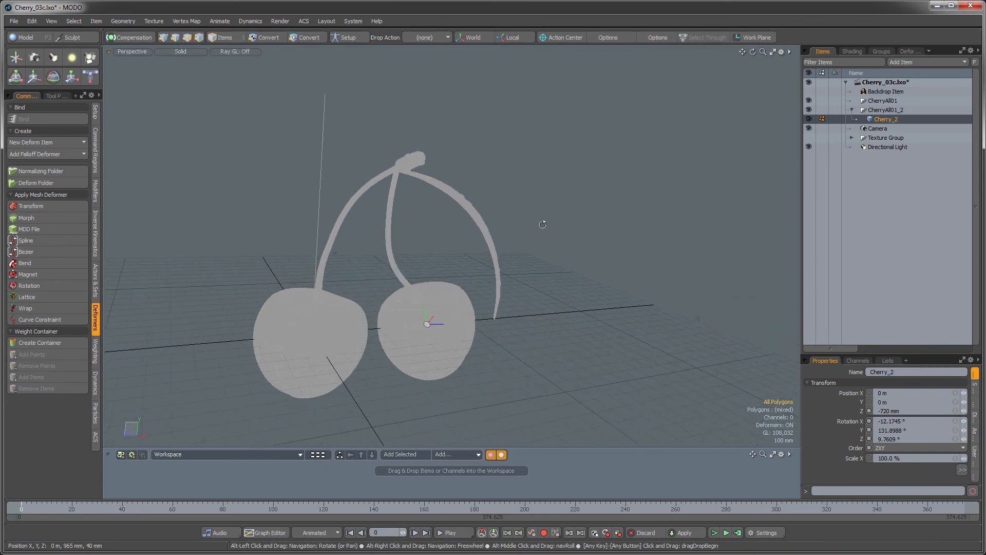
click(873, 102)
key(Delete)
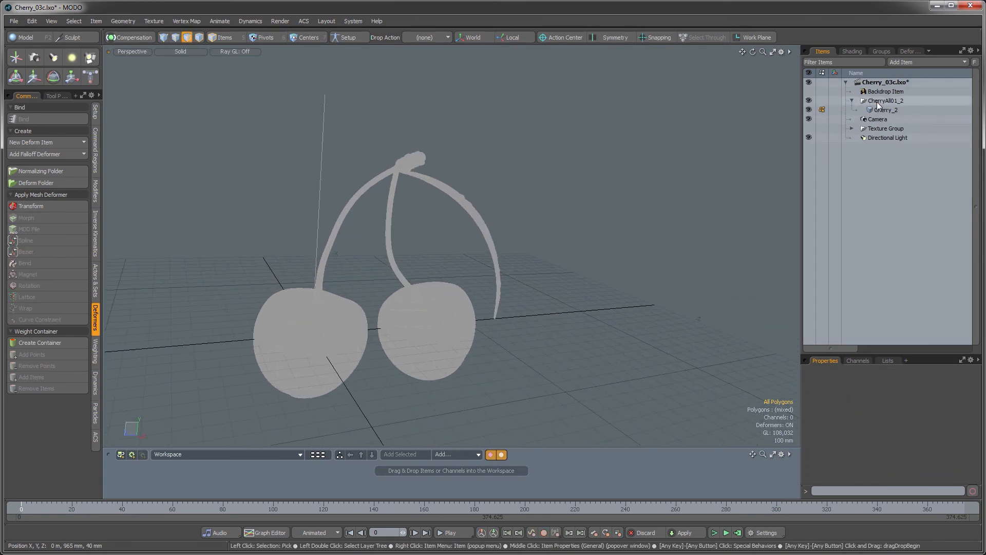
Delete the leftover spline effector groups from the scene and return to the item list
click(881, 51)
click(883, 105)
key(Delete)
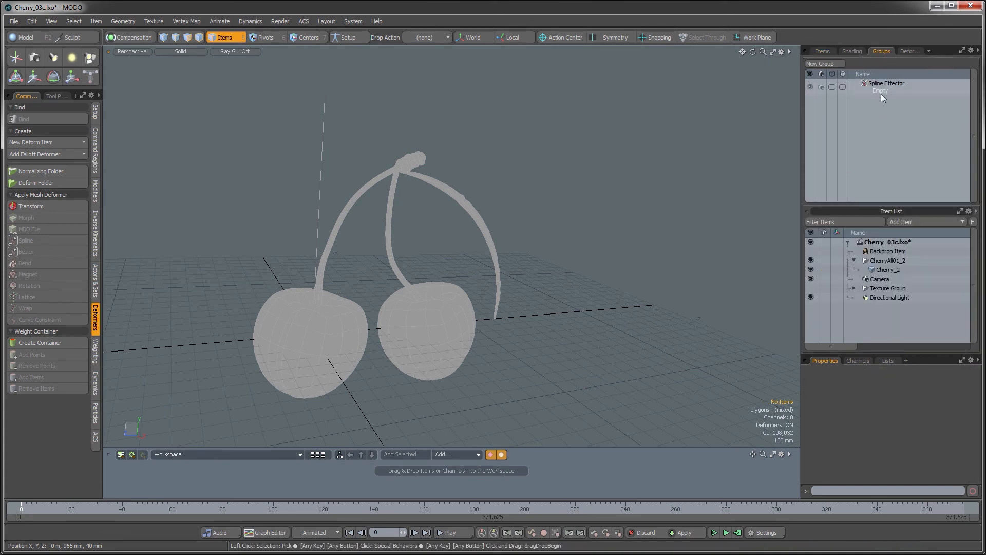
click(880, 94)
key(Delete)
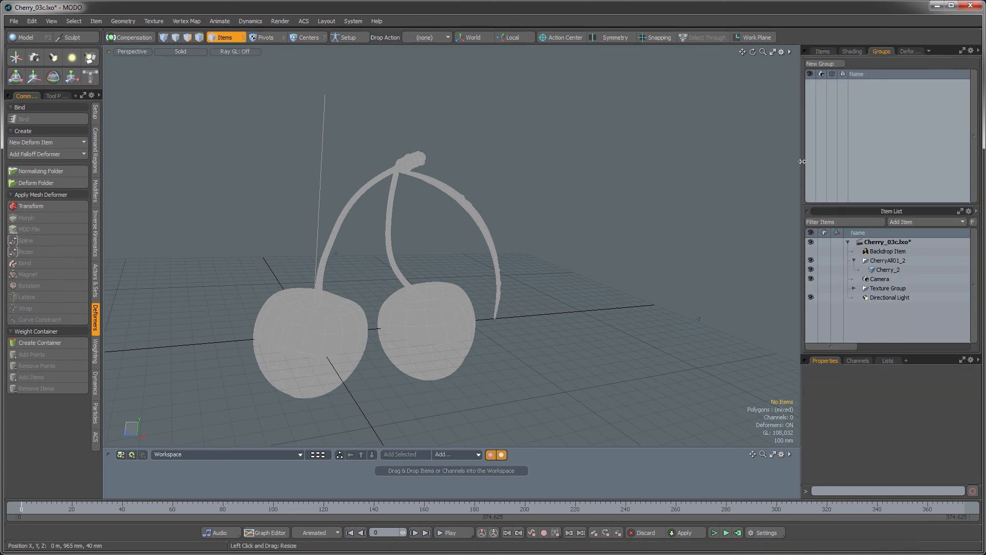
click(823, 51)
Reopen the render preview and change its camera view to check the merged cherries
alt+drag(657, 165, 542, 217)
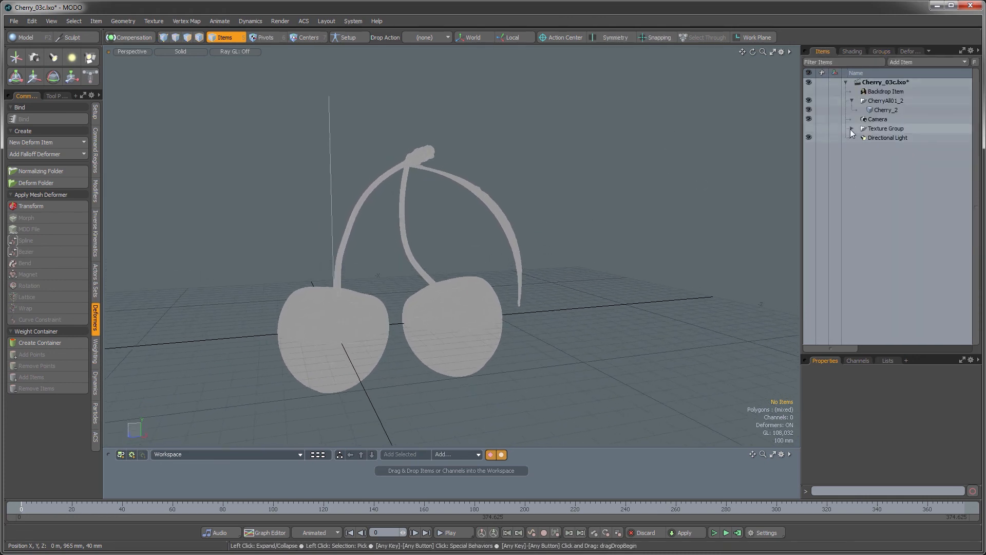
alt+drag(684, 217, 525, 269)
key(F9)
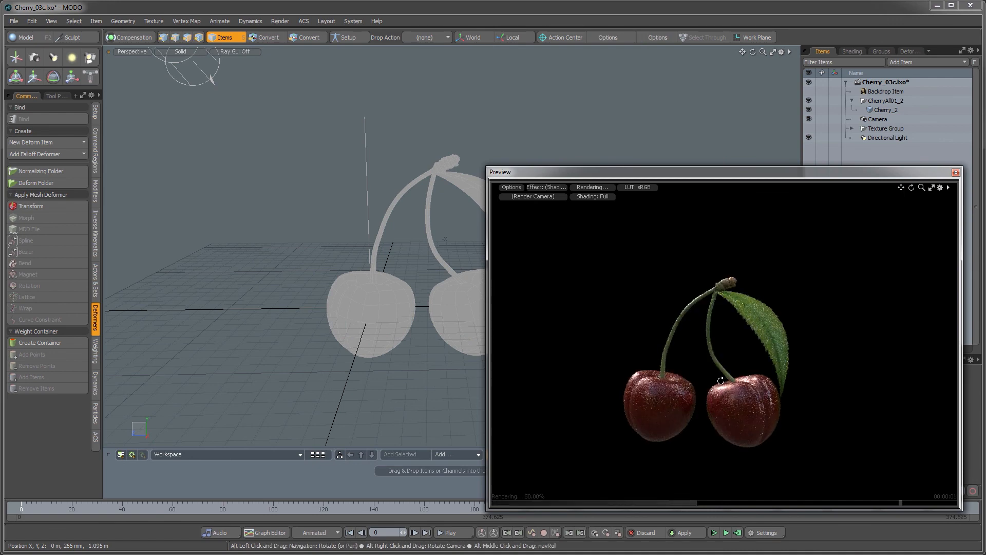
ctrl+alt+drag(718, 375, 759, 378)
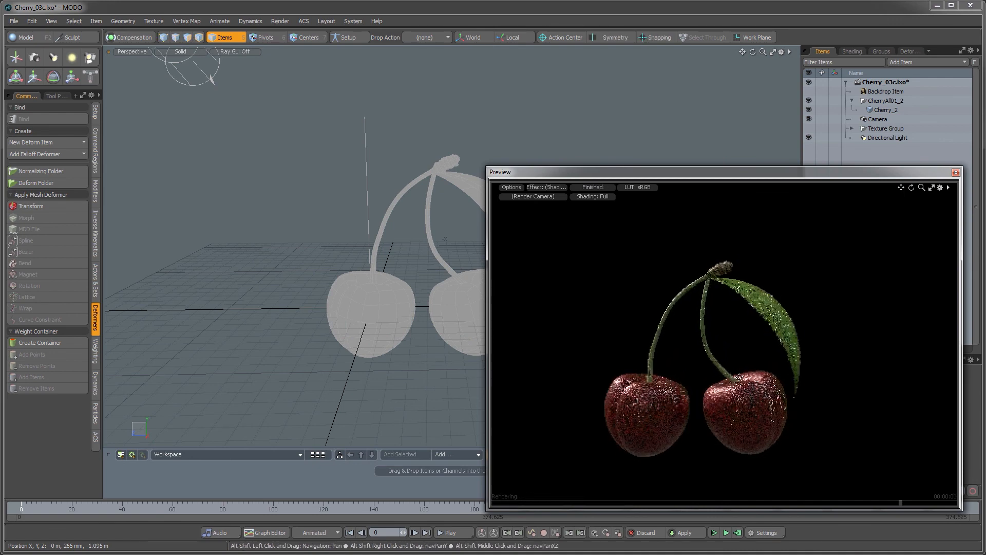